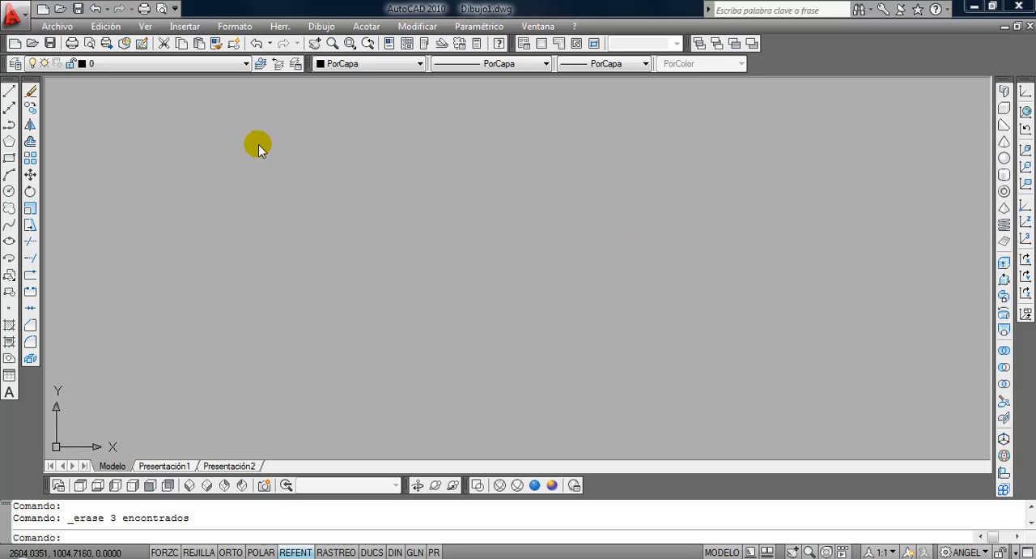
# Open the layer properties manager and create a new layer named Secciones.
pyautogui.click(17, 68)
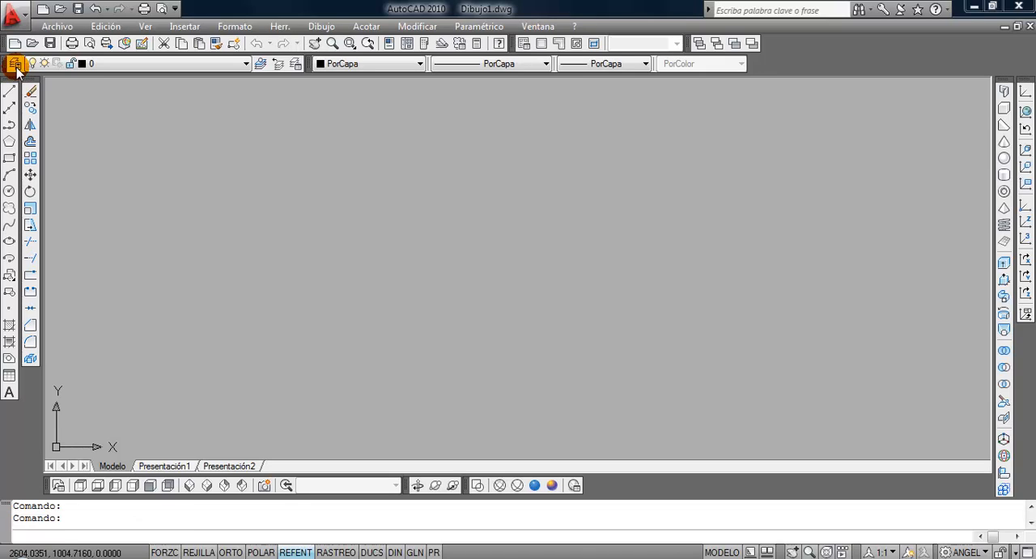
pyautogui.click(16, 68)
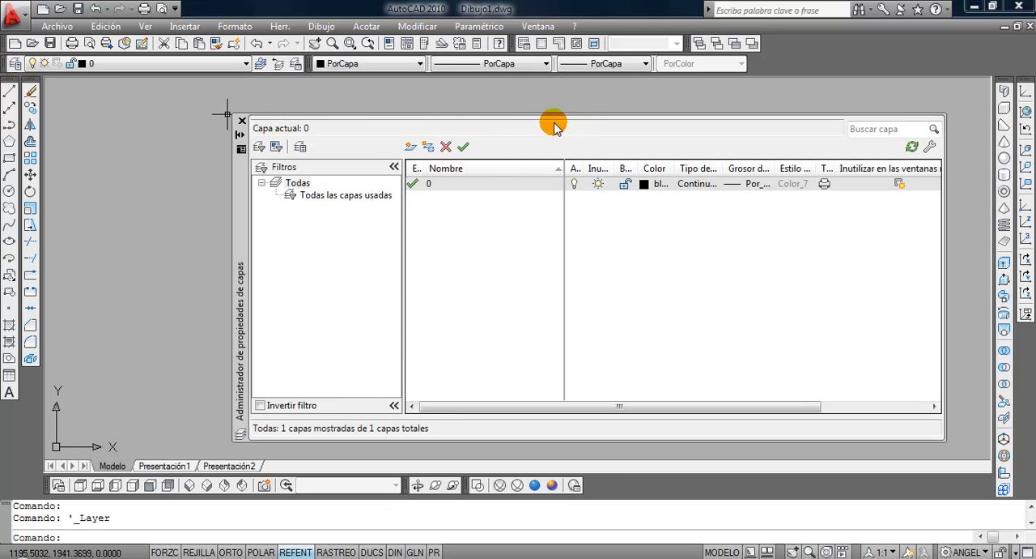
pyautogui.click(409, 149)
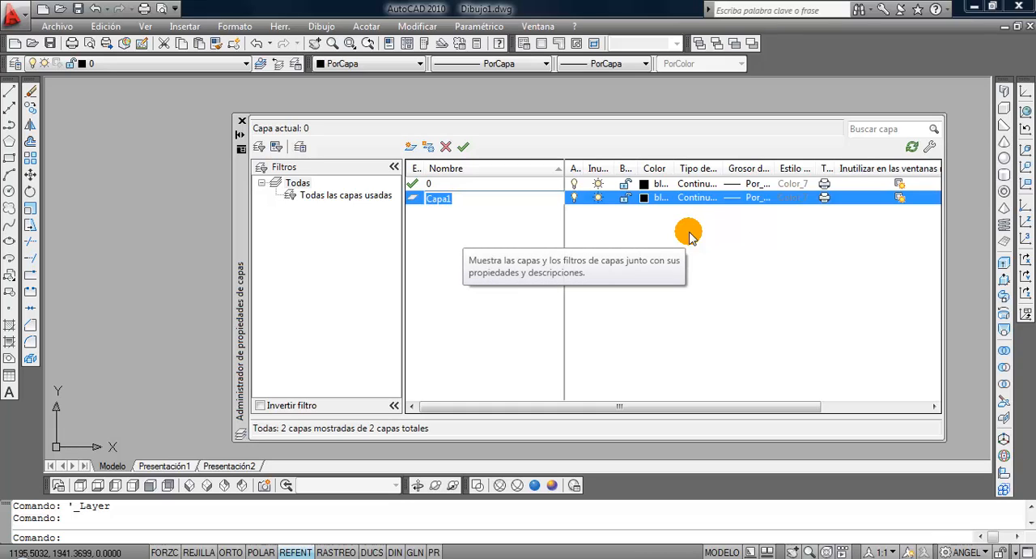
pyautogui.write('Seccio')
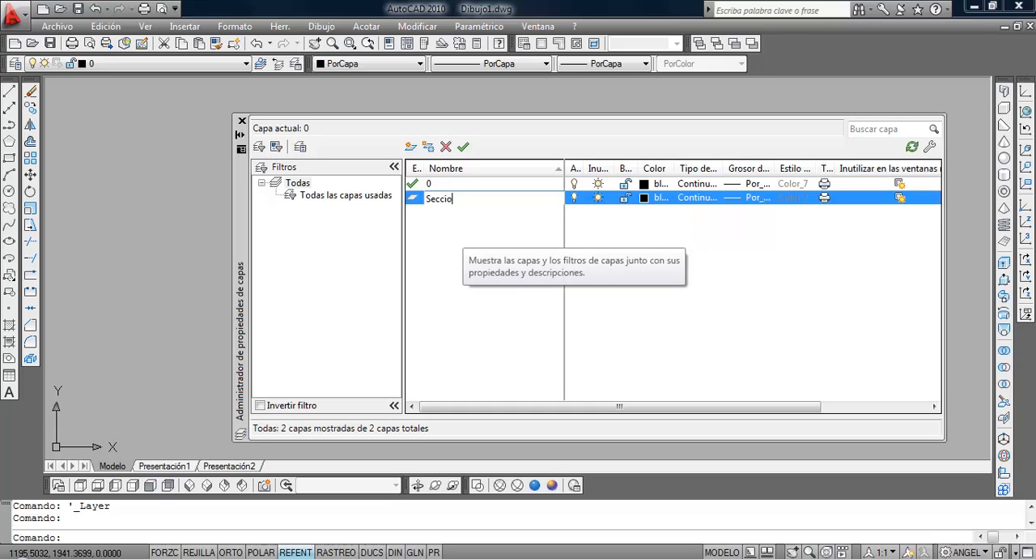
pyautogui.write('nes')
pyautogui.click(688, 233)
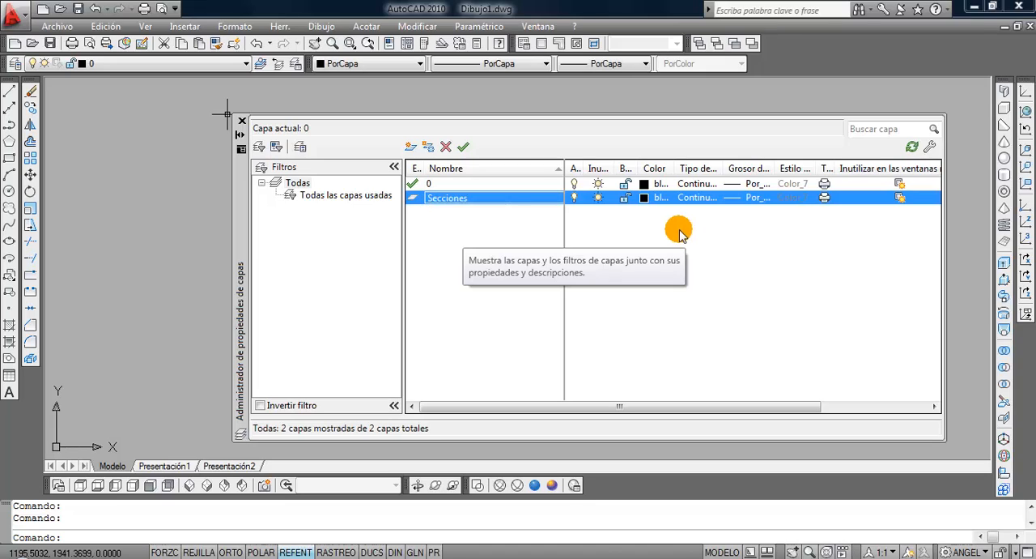
# Create two more layers named Proyecciones and Lineas aux.
pyautogui.click(411, 149)
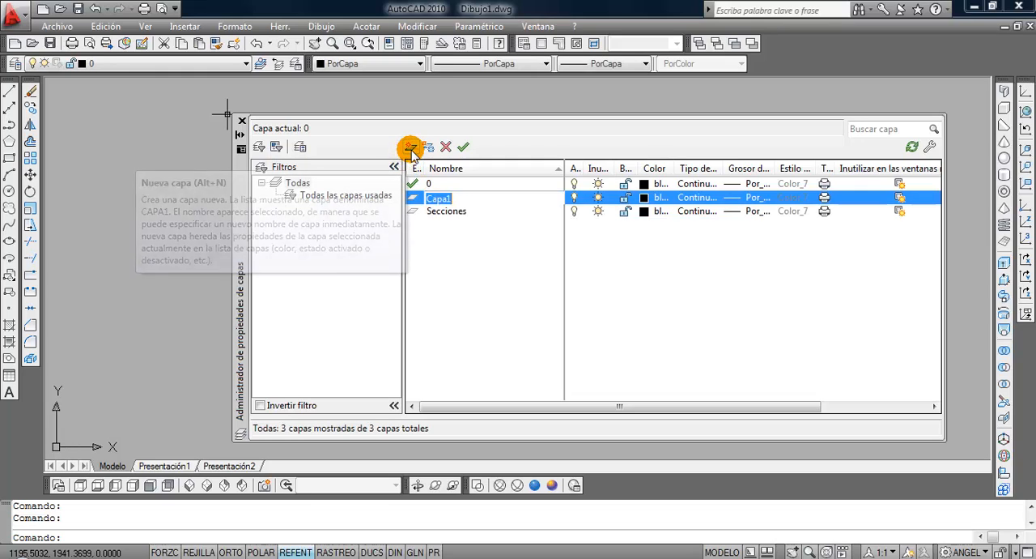
pyautogui.write('P')
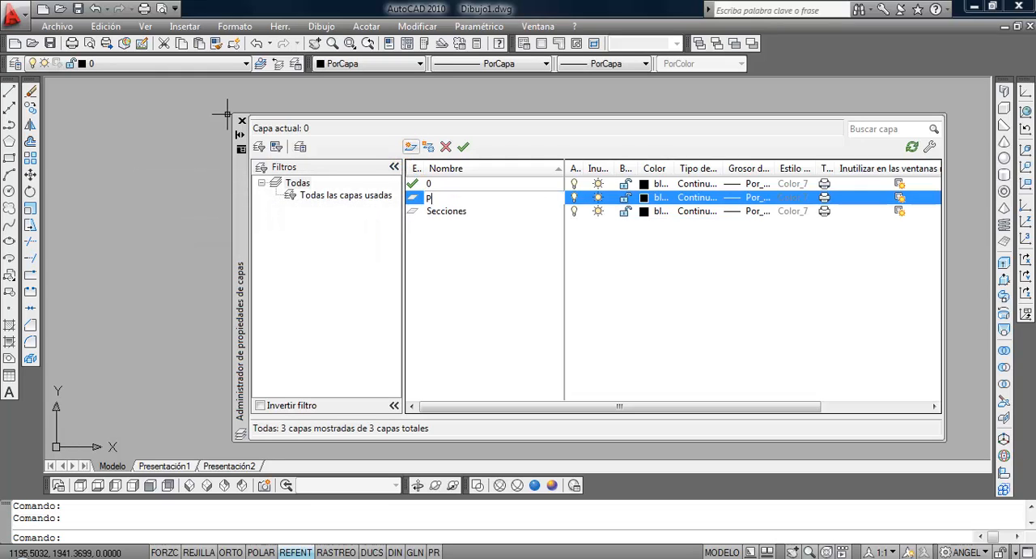
pyautogui.write('royecciones')
pyautogui.click(411, 147)
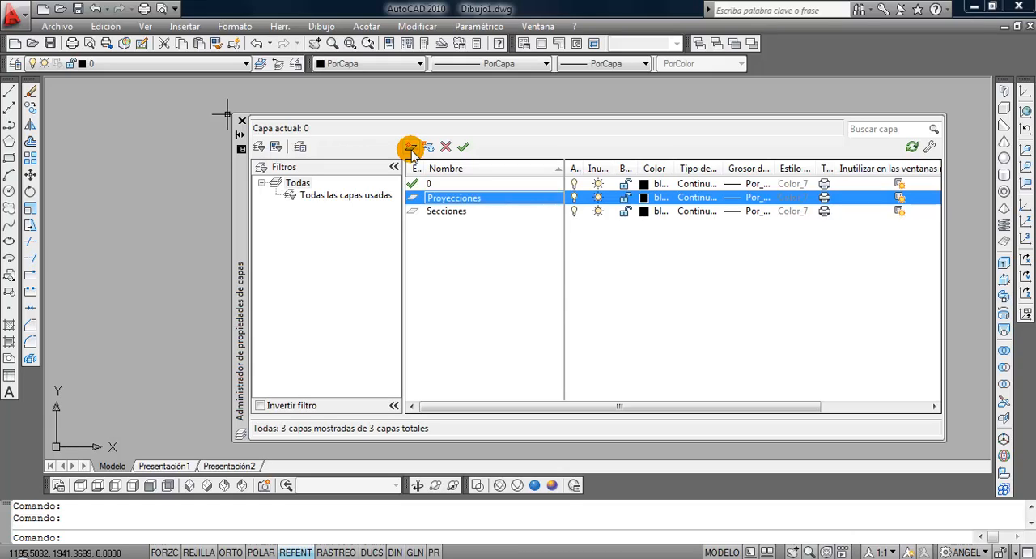
pyautogui.write('Lin')
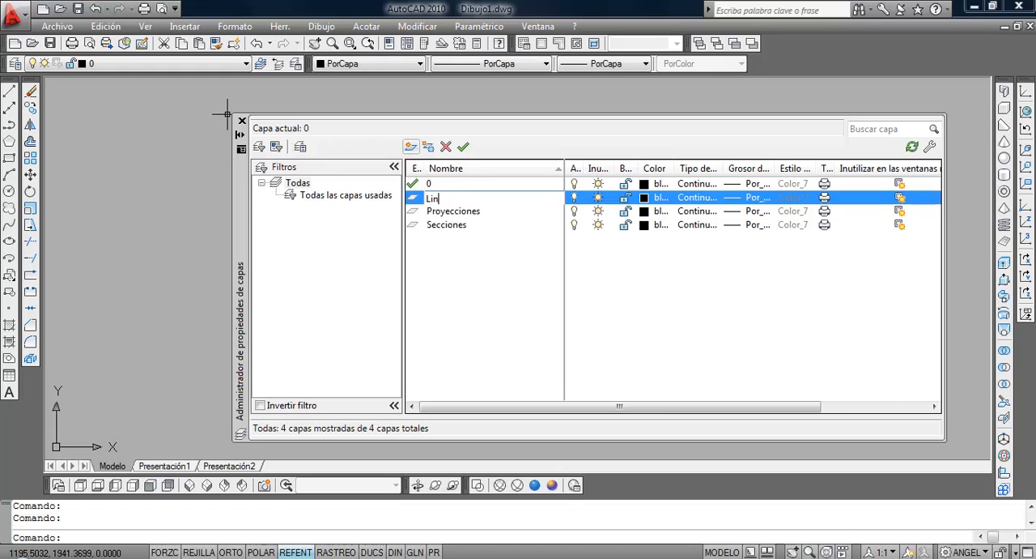
pyautogui.write('eas aux')
pyautogui.click(411, 147)
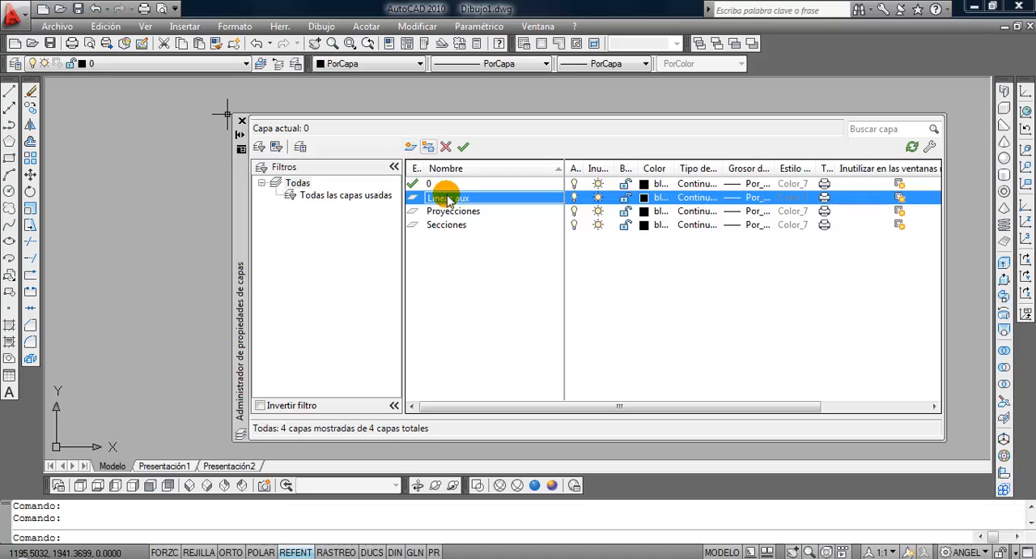
# Set the colour of the Secciones layer to index colour 166.
pyautogui.click(451, 230)
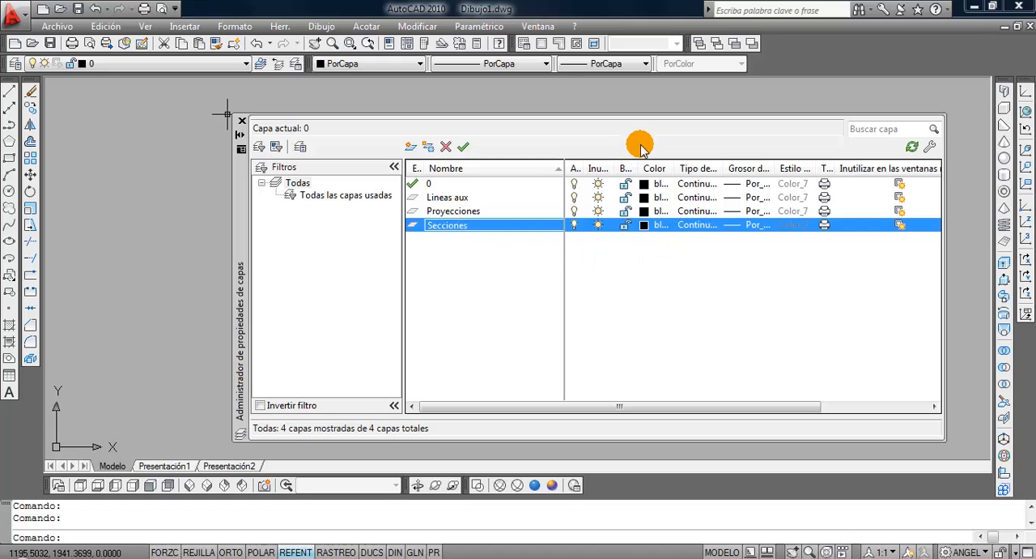
pyautogui.click(646, 227)
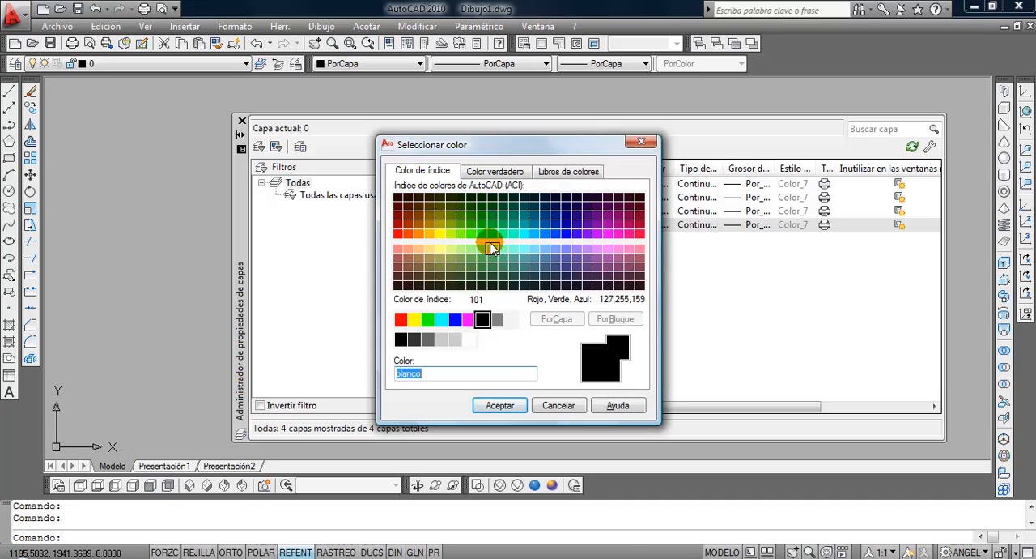
pyautogui.click(559, 212)
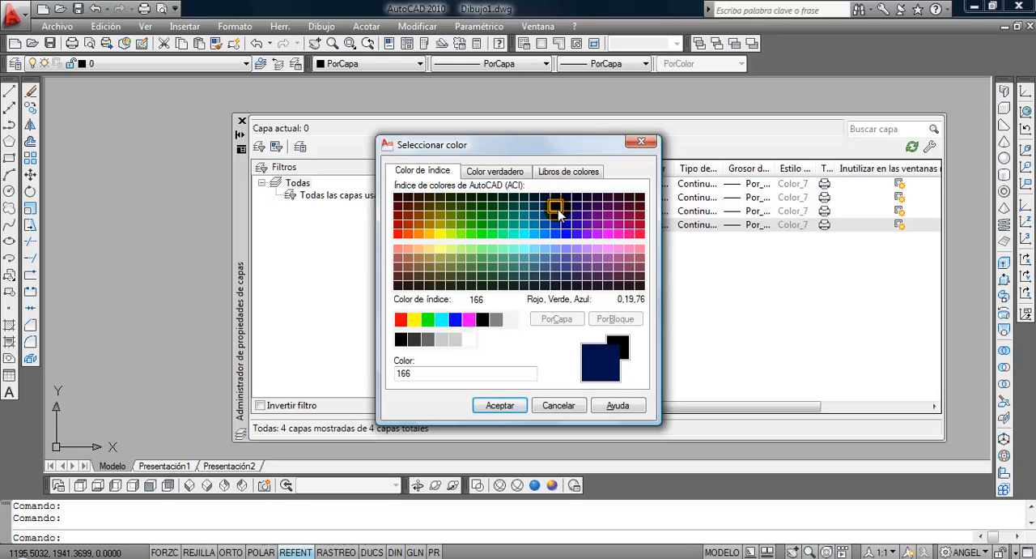
pyautogui.moveTo(421, 373); pyautogui.dragTo(365, 374)
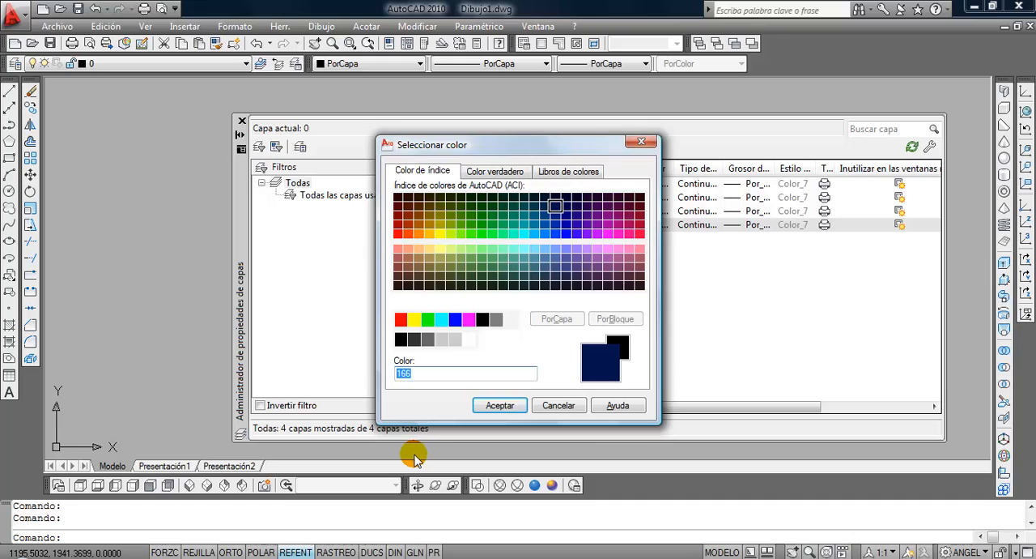
pyautogui.click(501, 405)
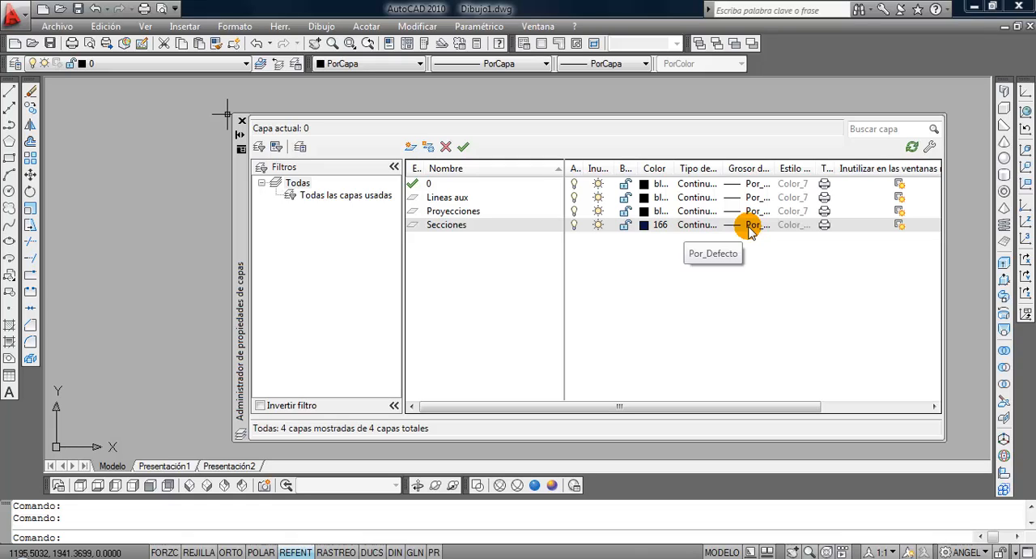
# Set the lineweight of the Secciones layer to 0.30 mm.
pyautogui.click(749, 231)
pyautogui.click(750, 231)
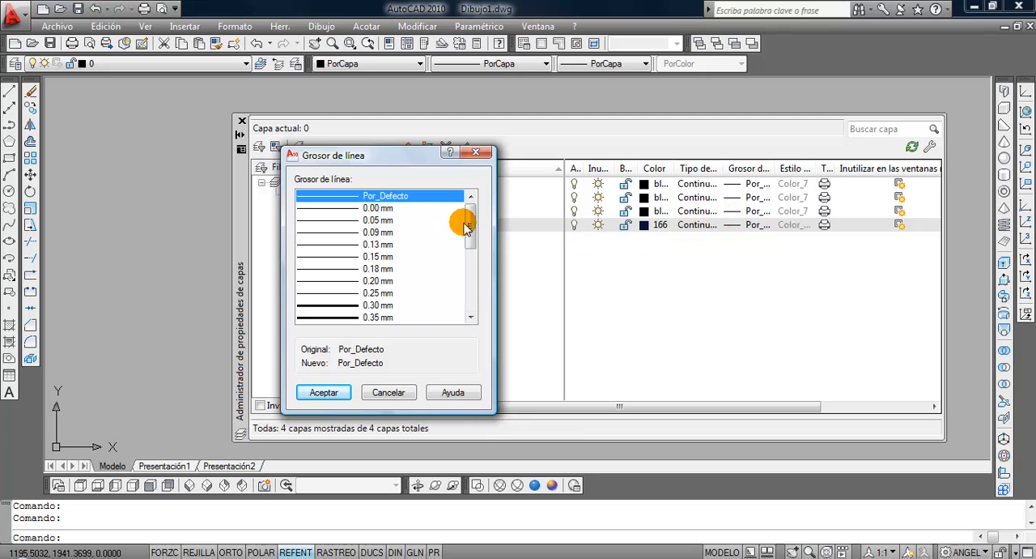
pyautogui.scroll(-1, 463, 220)
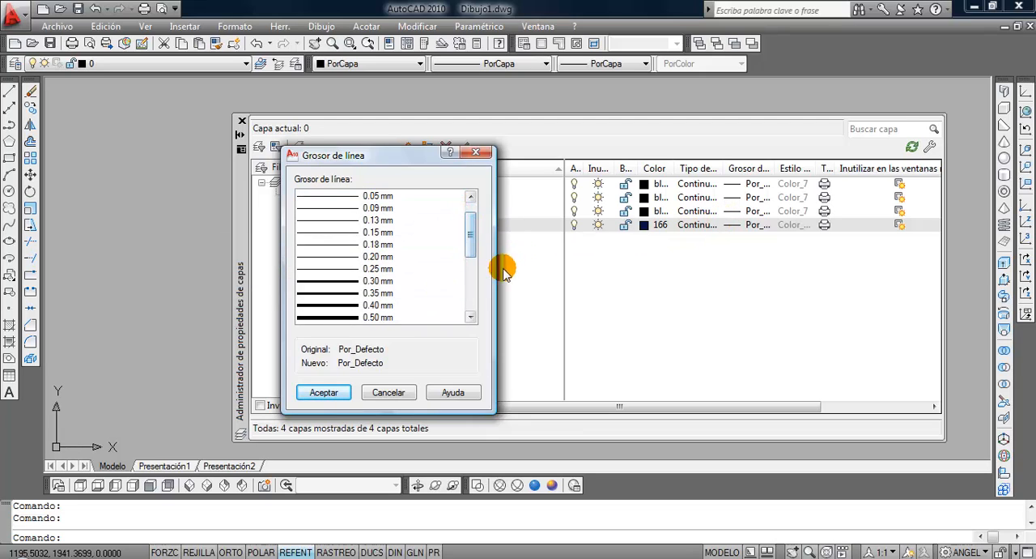
pyautogui.click(382, 281)
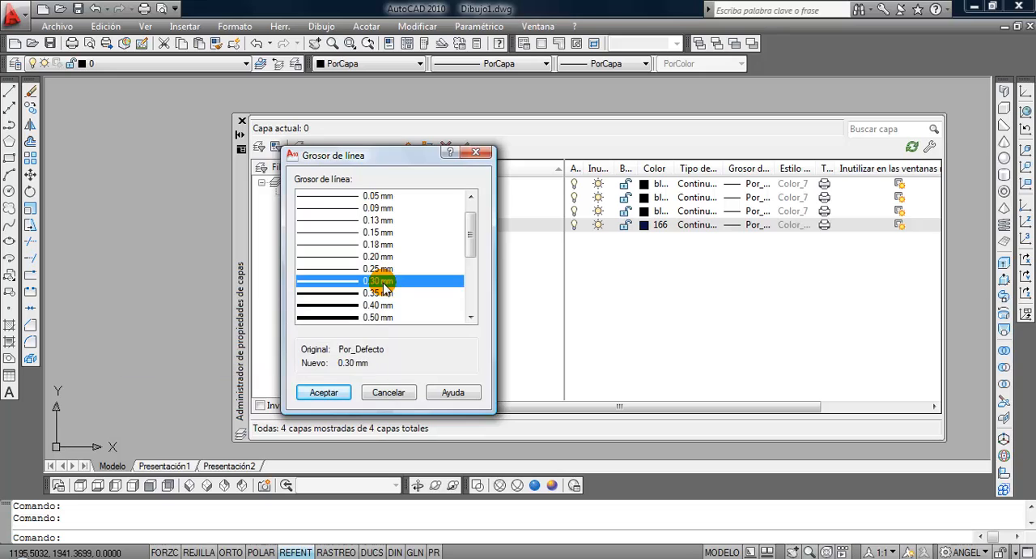
pyautogui.click(326, 392)
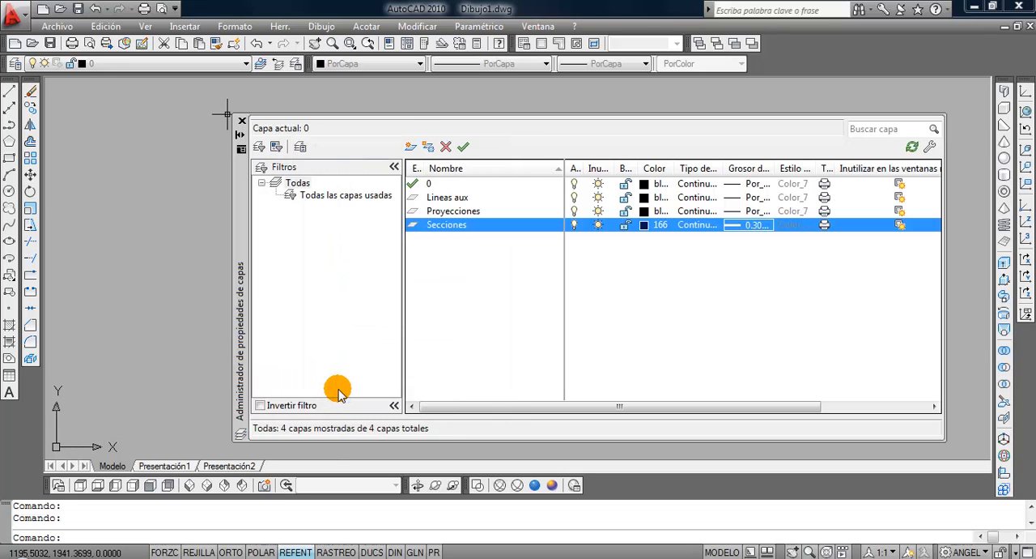
# Give the Proyecciones layer index colour 94 and a lineweight of 0.13 mm.
pyautogui.click(448, 212)
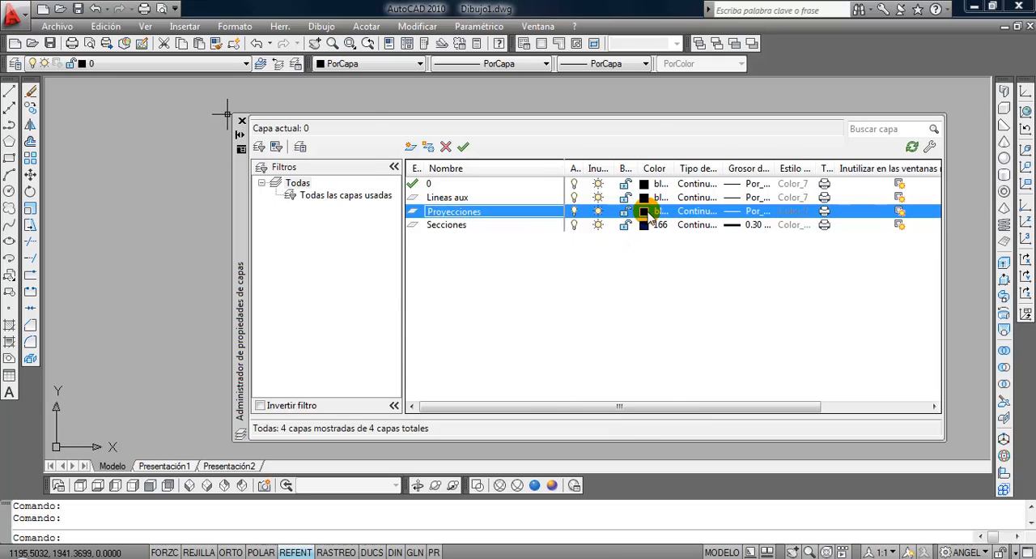
pyautogui.click(649, 214)
pyautogui.click(481, 214)
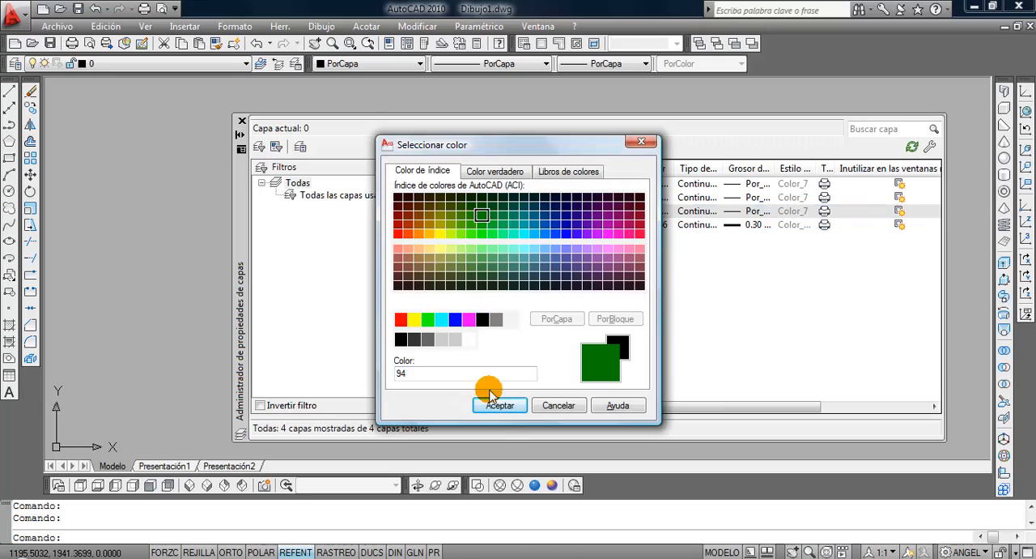
pyautogui.click(498, 405)
pyautogui.click(751, 212)
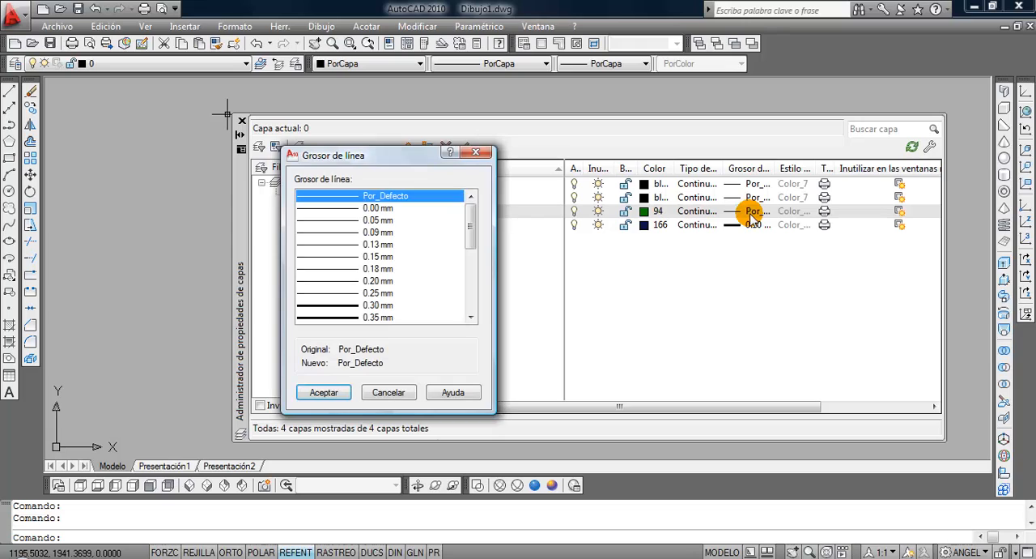
pyautogui.click(379, 244)
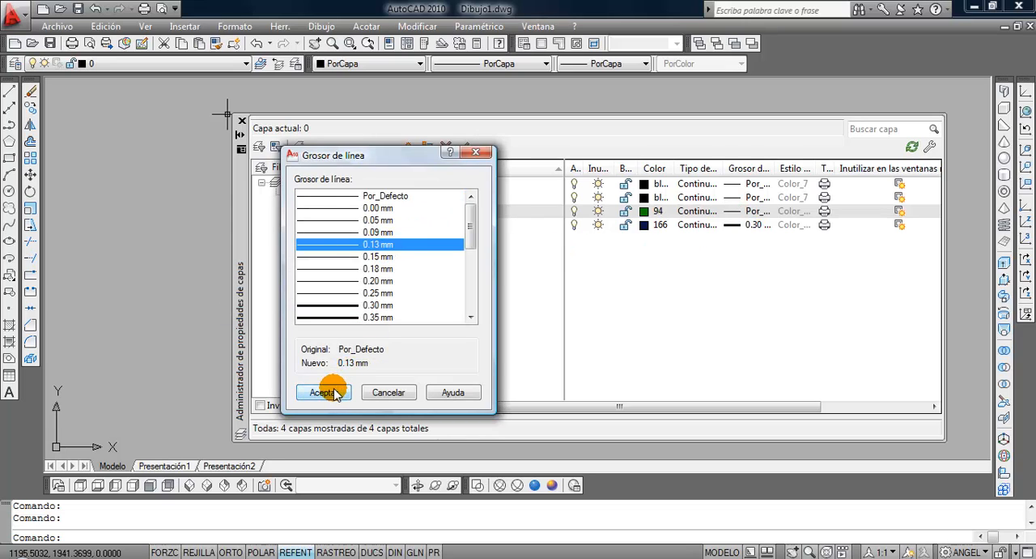
pyautogui.click(328, 392)
# Give the Lineas aux layer index colour 32 and a lineweight of 0.05 mm.
pyautogui.click(455, 198)
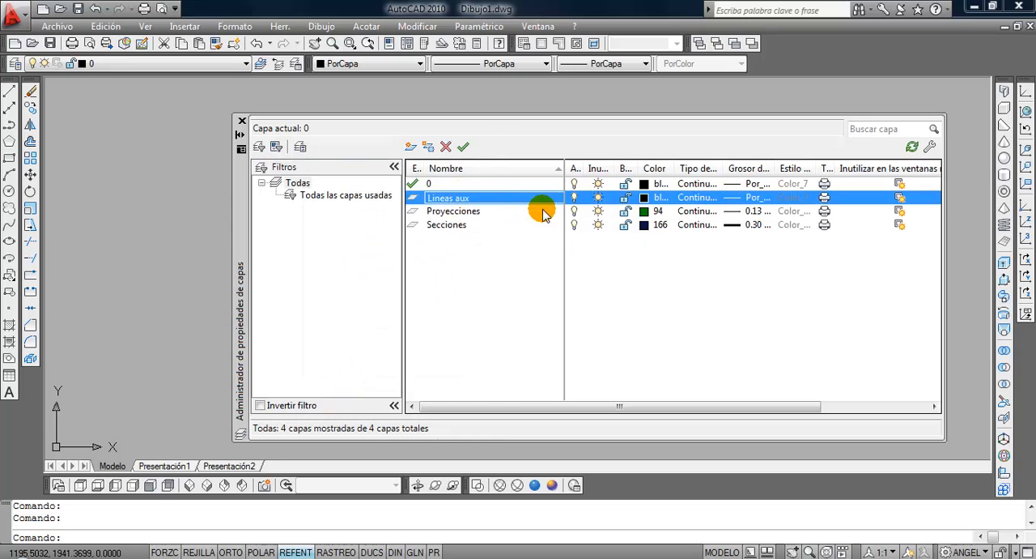
pyautogui.click(645, 197)
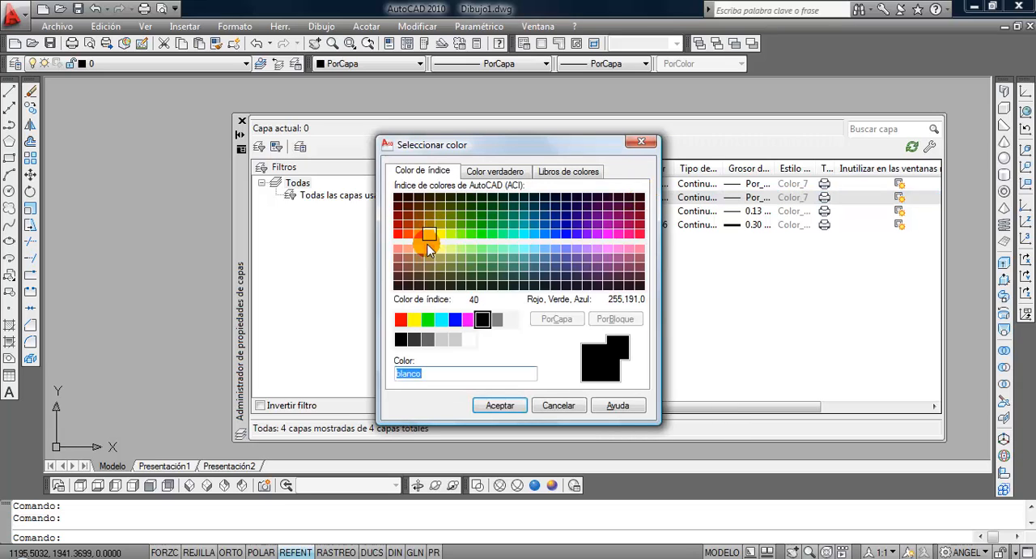
pyautogui.click(418, 234)
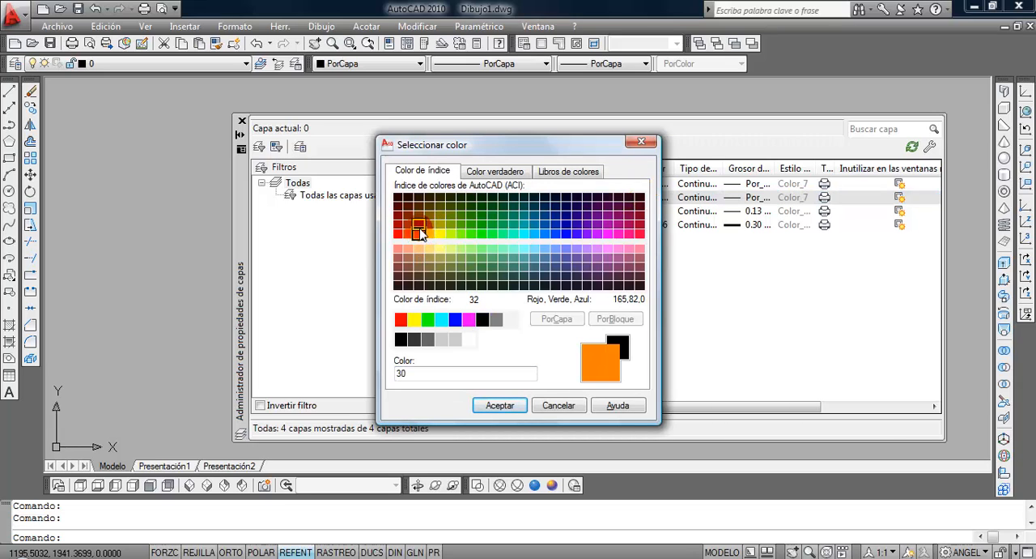
pyautogui.click(419, 233)
pyautogui.click(481, 402)
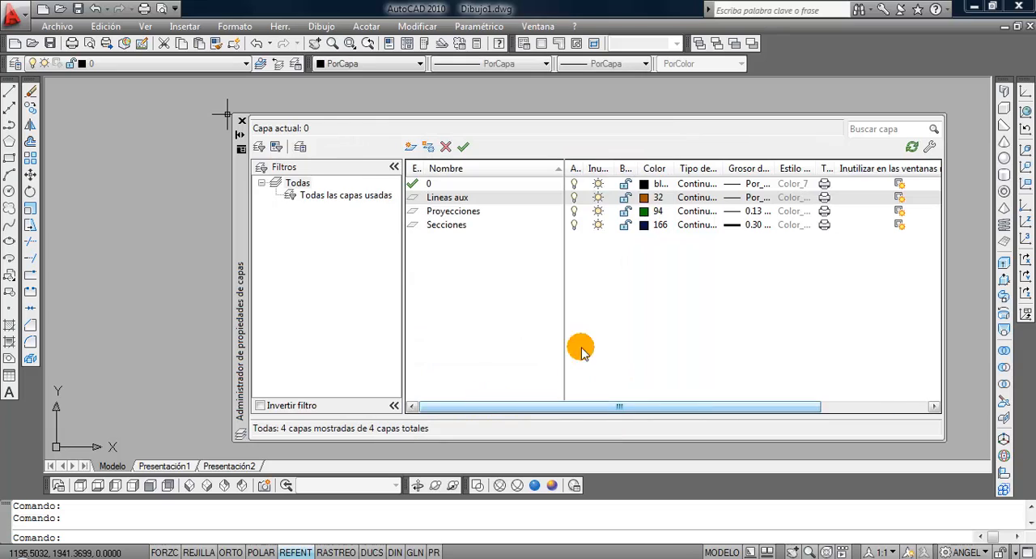
pyautogui.click(751, 197)
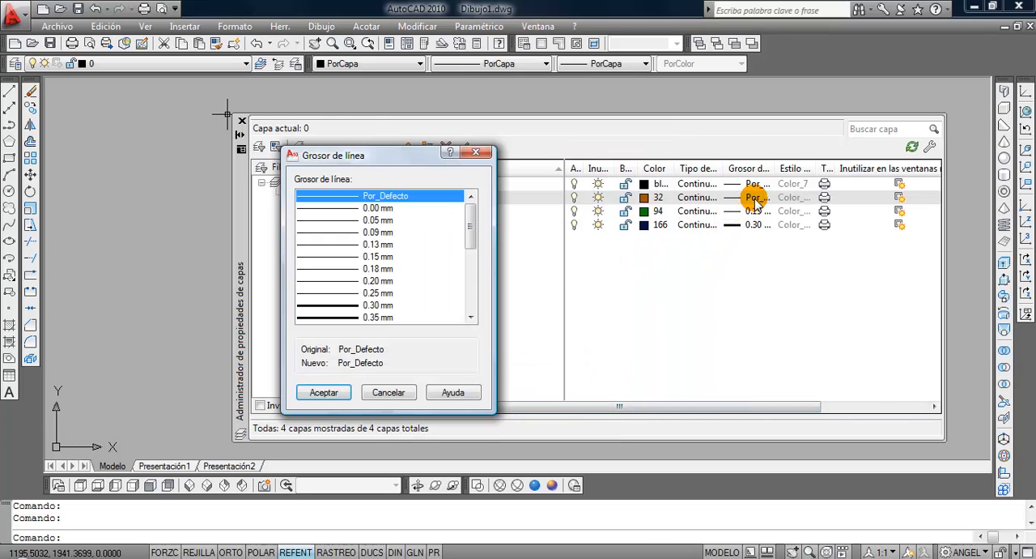
pyautogui.click(407, 221)
pyautogui.click(328, 392)
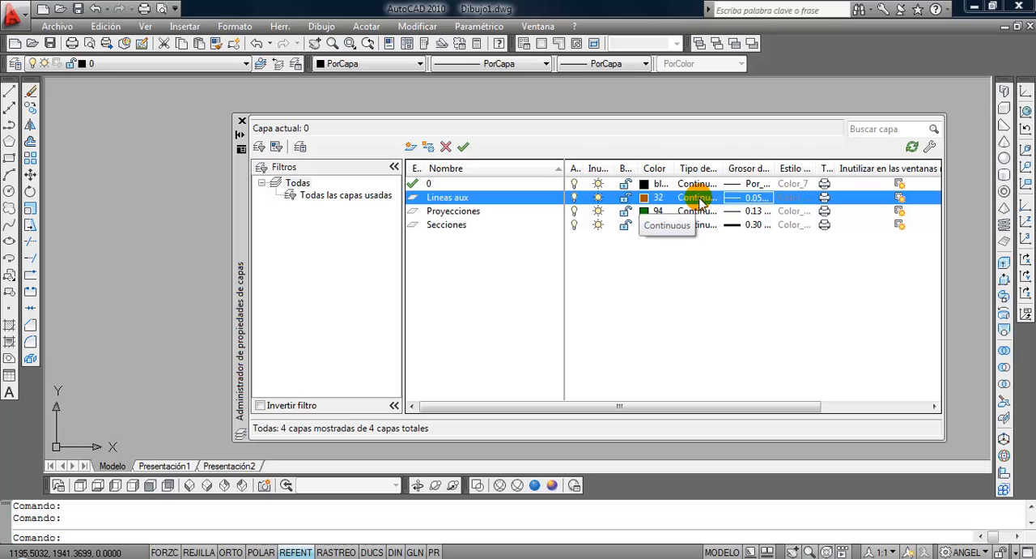
# Open the line types available to load from acadiso.lin for the Lineas aux layer and select PUNTOS.
pyautogui.moveTo(723, 168); pyautogui.dragTo(743, 170)
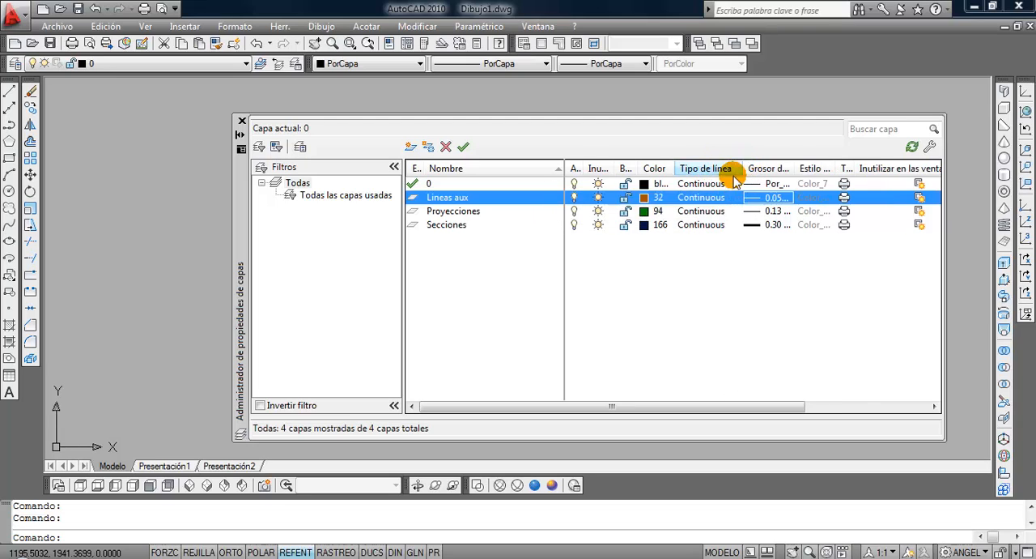
pyautogui.click(710, 199)
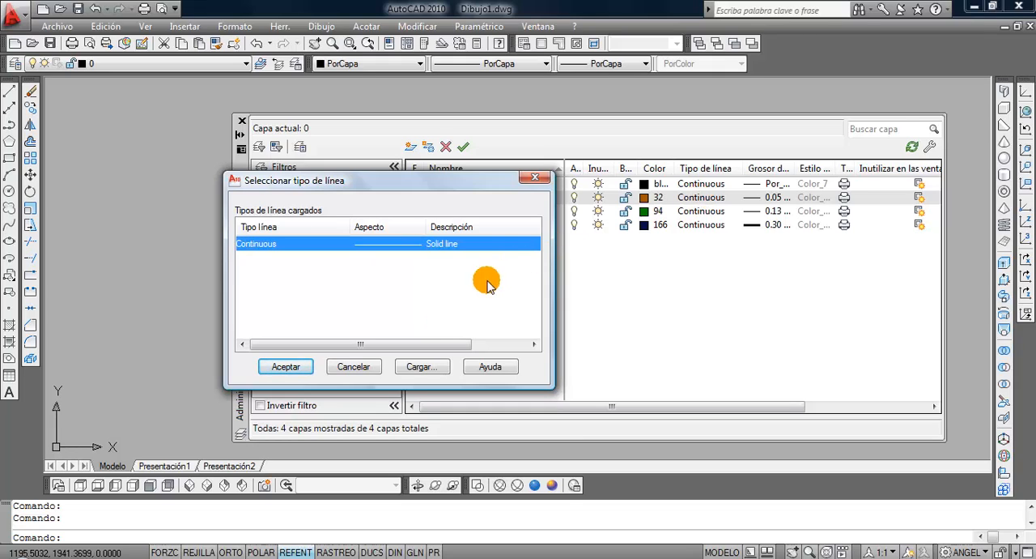
pyautogui.click(422, 369)
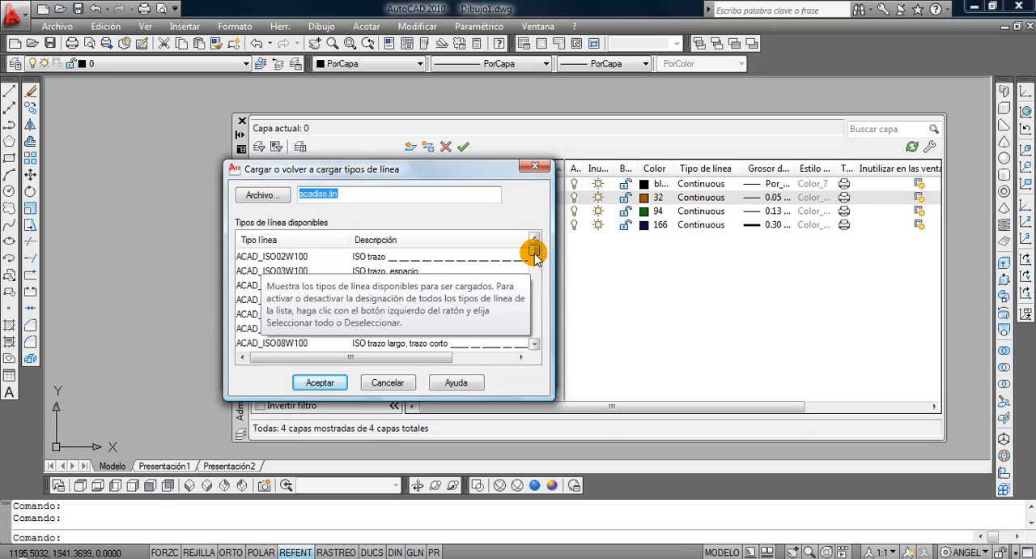
pyautogui.moveTo(534, 250); pyautogui.dragTo(533, 272)
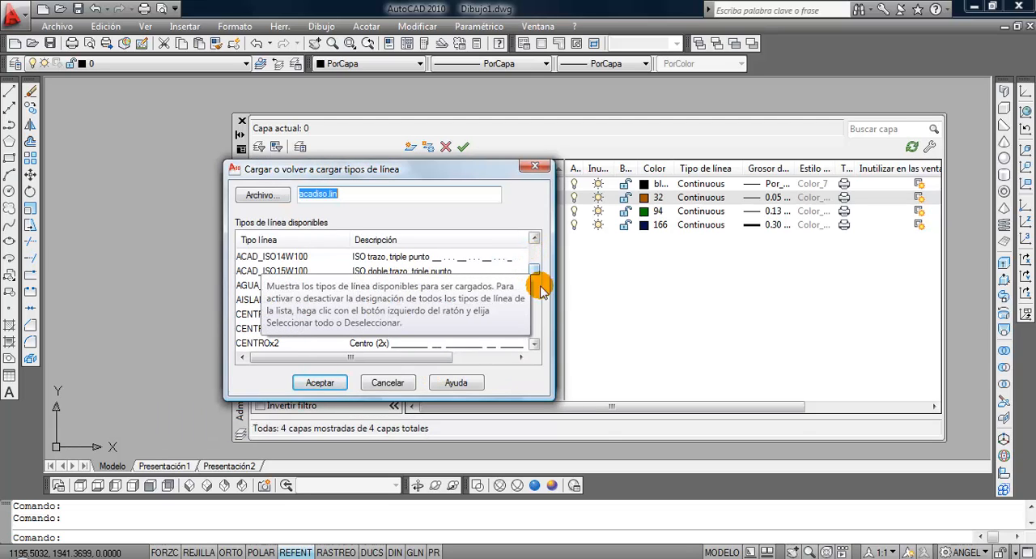
pyautogui.click(536, 341)
pyautogui.click(536, 341)
pyautogui.click(536, 341)
pyautogui.click(536, 341)
pyautogui.click(536, 341)
pyautogui.click(536, 341)
pyautogui.click(536, 341)
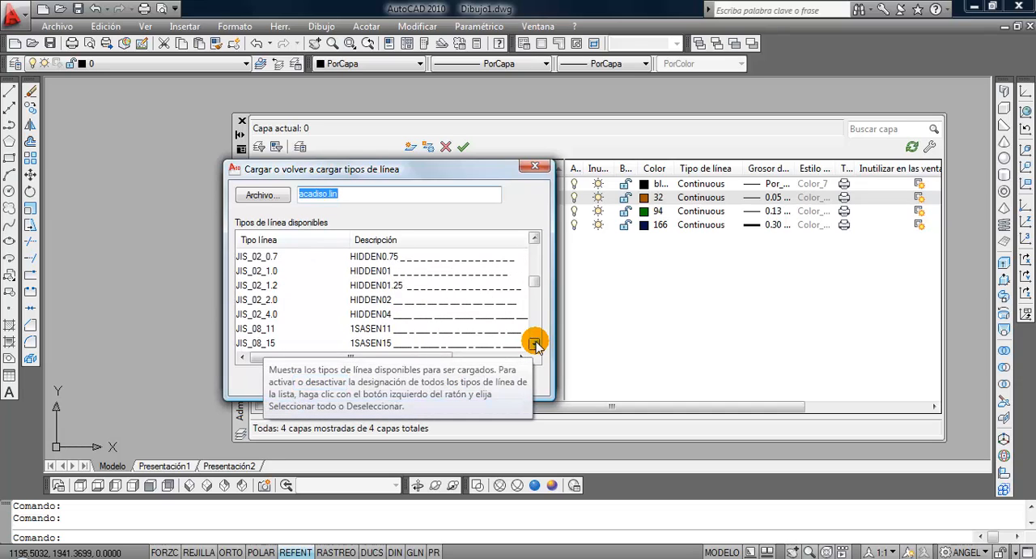
pyautogui.click(536, 341)
pyautogui.click(536, 341)
pyautogui.click(536, 341)
pyautogui.click(536, 341)
pyautogui.click(536, 341)
pyautogui.click(536, 341)
pyautogui.click(536, 340)
pyautogui.click(536, 341)
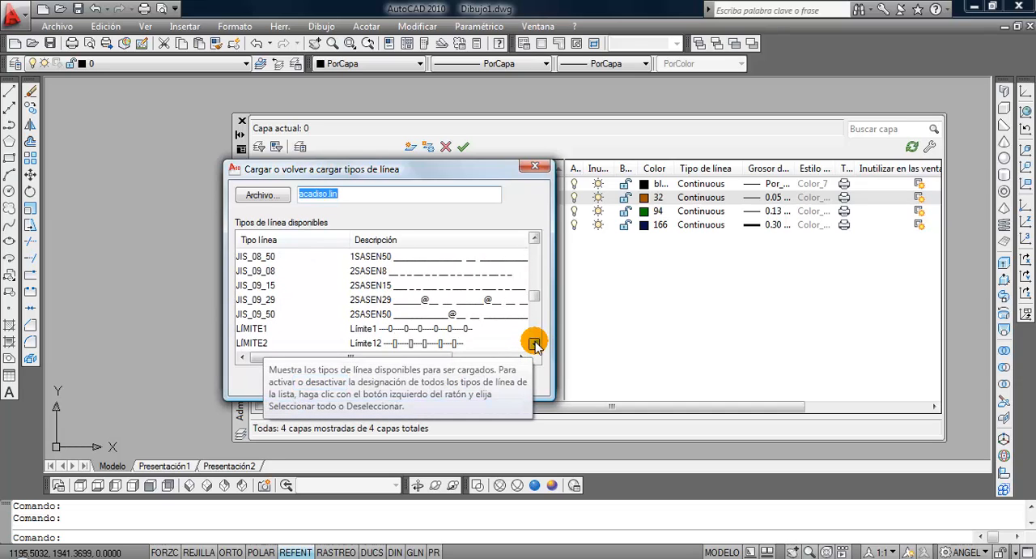
pyautogui.click(535, 341)
pyautogui.click(536, 341)
pyautogui.click(536, 340)
pyautogui.click(536, 341)
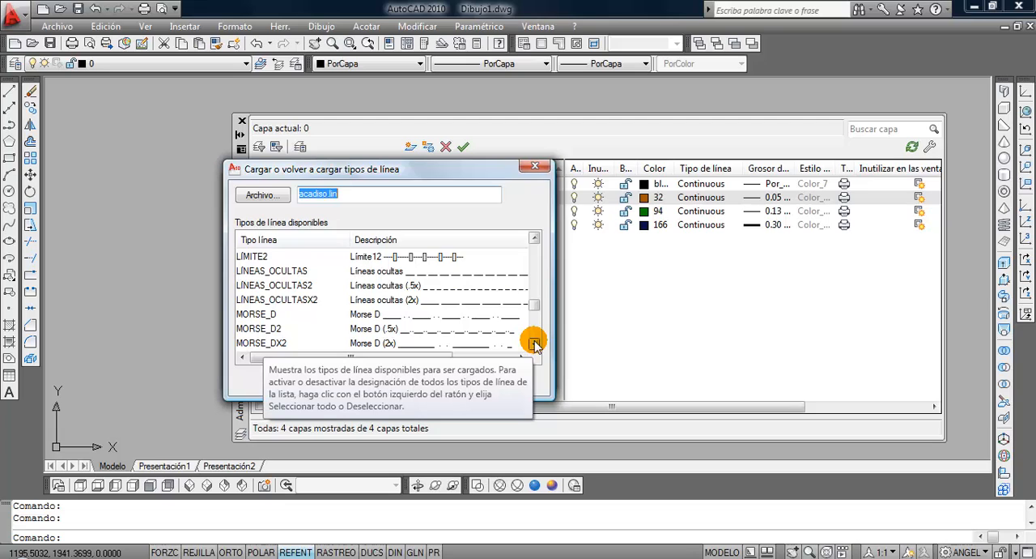
pyautogui.click(536, 343)
pyautogui.click(535, 344)
pyautogui.click(536, 344)
pyautogui.click(535, 343)
pyautogui.click(535, 343)
pyautogui.click(536, 343)
pyautogui.click(535, 343)
pyautogui.click(535, 344)
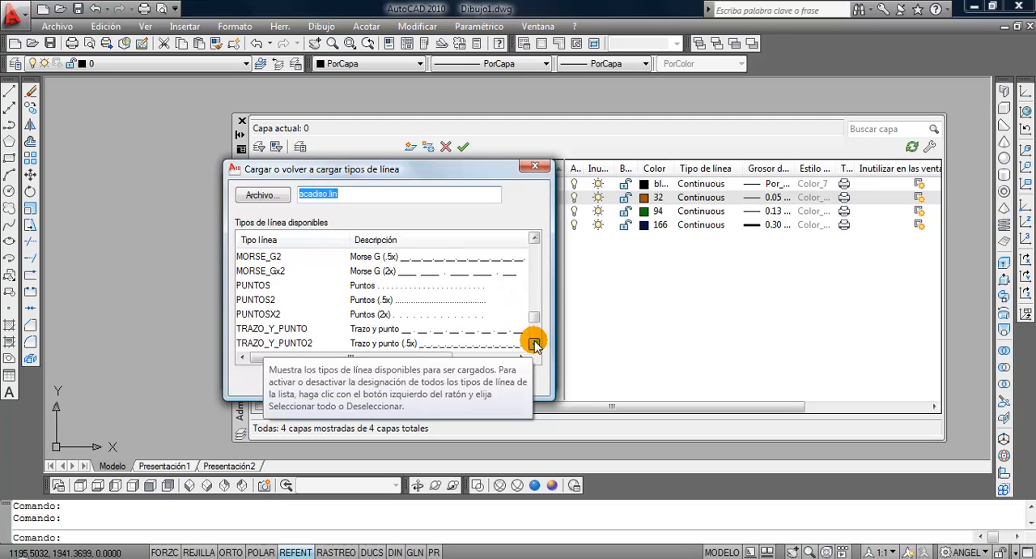
pyautogui.click(535, 343)
pyautogui.click(257, 270)
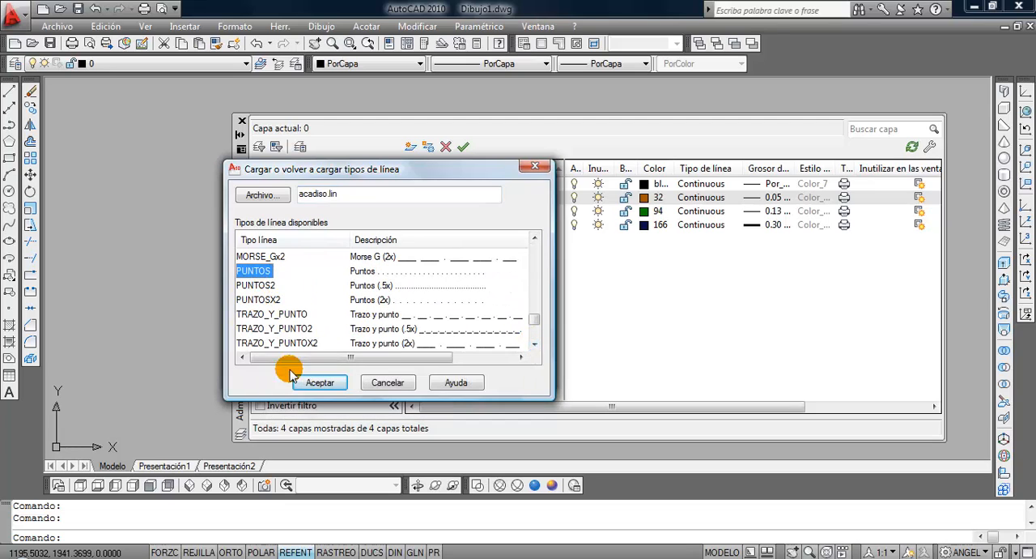
# Add TRAZO_Y_PUNTO and TRAZOS to the selection and load the selected line types into the drawing.
pyautogui.click(535, 343)
pyautogui.click(534, 344)
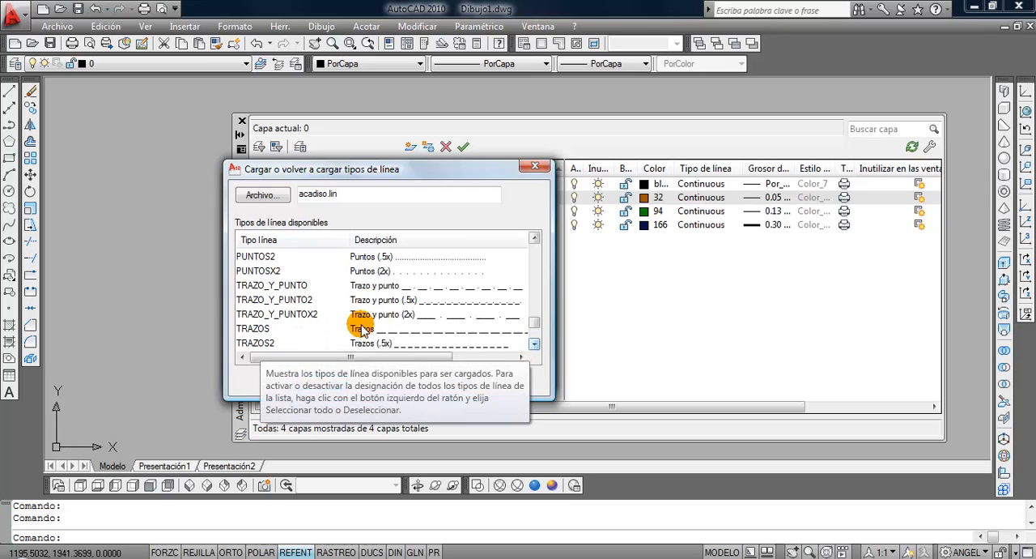
pyautogui.keyDown('ctrl'); pyautogui.click(287, 288); pyautogui.keyUp('ctrl')
pyautogui.click(534, 236)
pyautogui.click(534, 236)
pyautogui.click(534, 237)
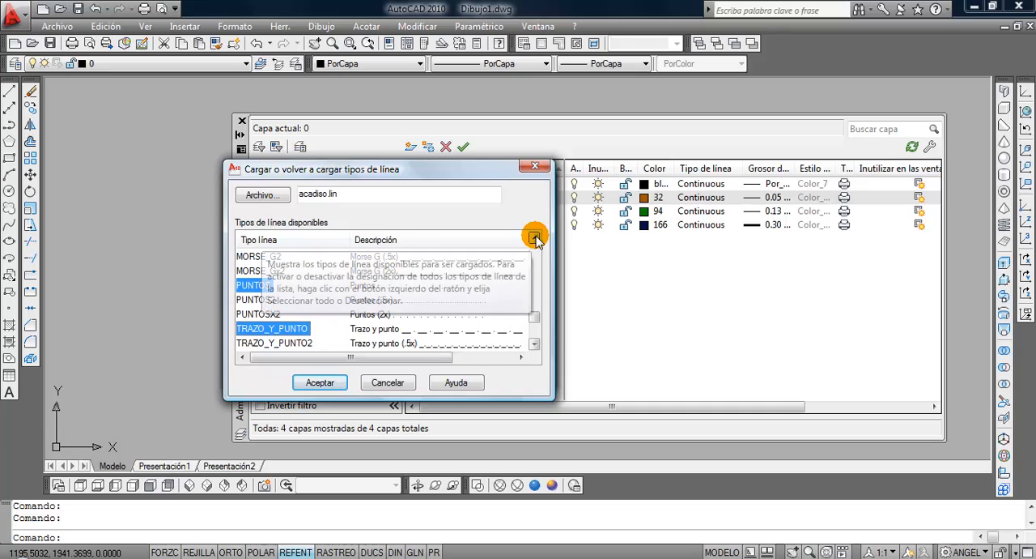
pyautogui.click(534, 343)
pyautogui.click(534, 343)
pyautogui.click(534, 343)
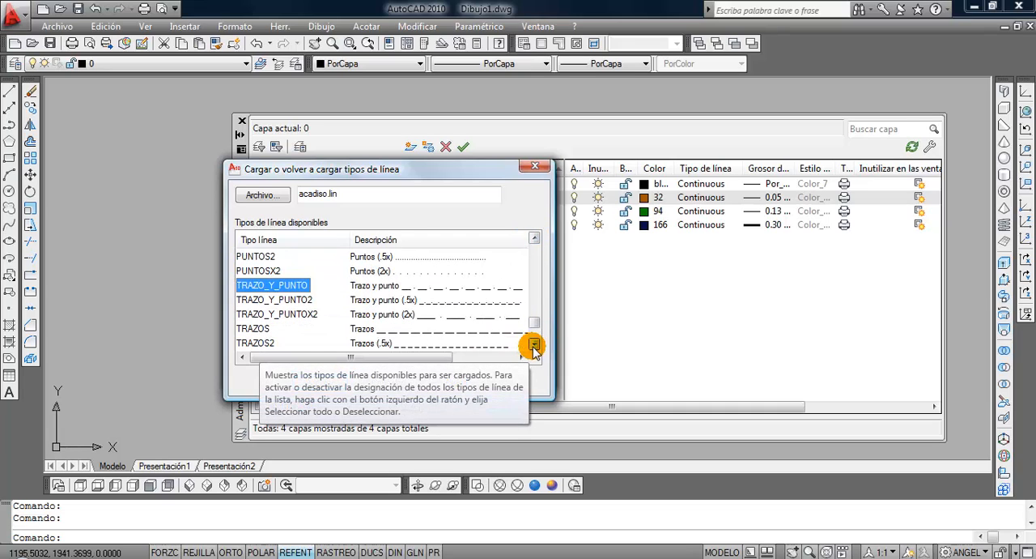
pyautogui.keyDown('ctrl'); pyautogui.click(253, 327); pyautogui.keyUp('ctrl')
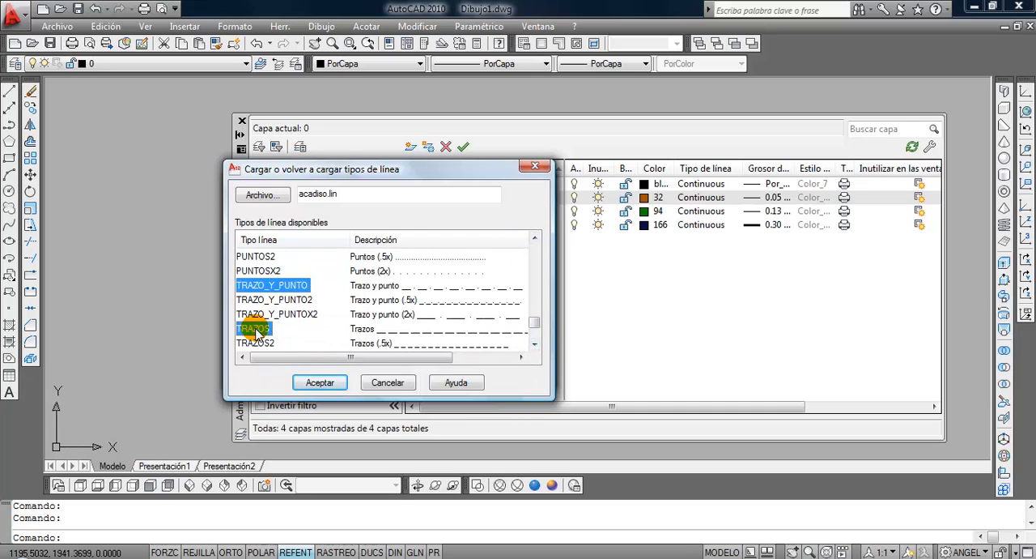
pyautogui.click(316, 382)
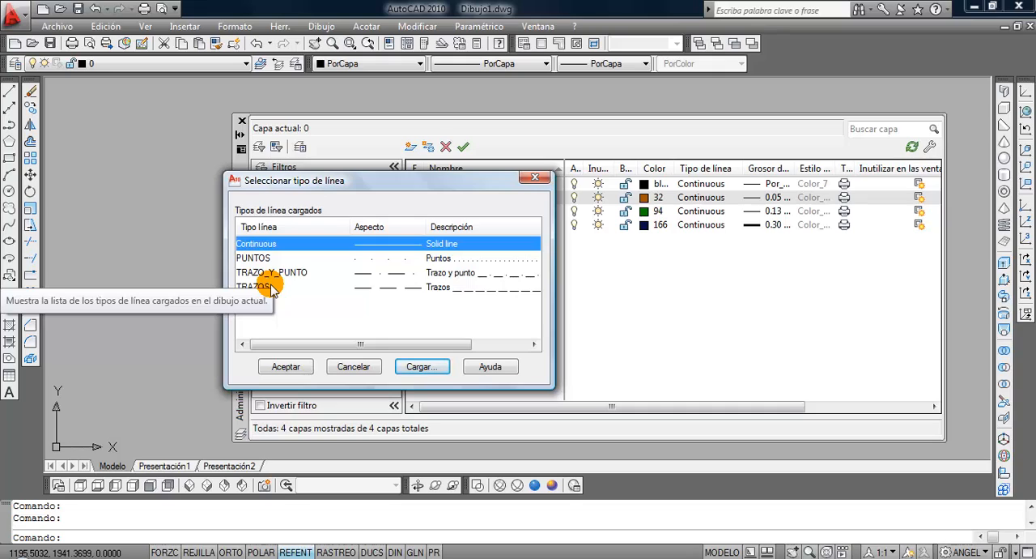
# Assign the TRAZOS line type to the Lineas aux layer, make that layer current and close the layer manager.
pyautogui.click(297, 318)
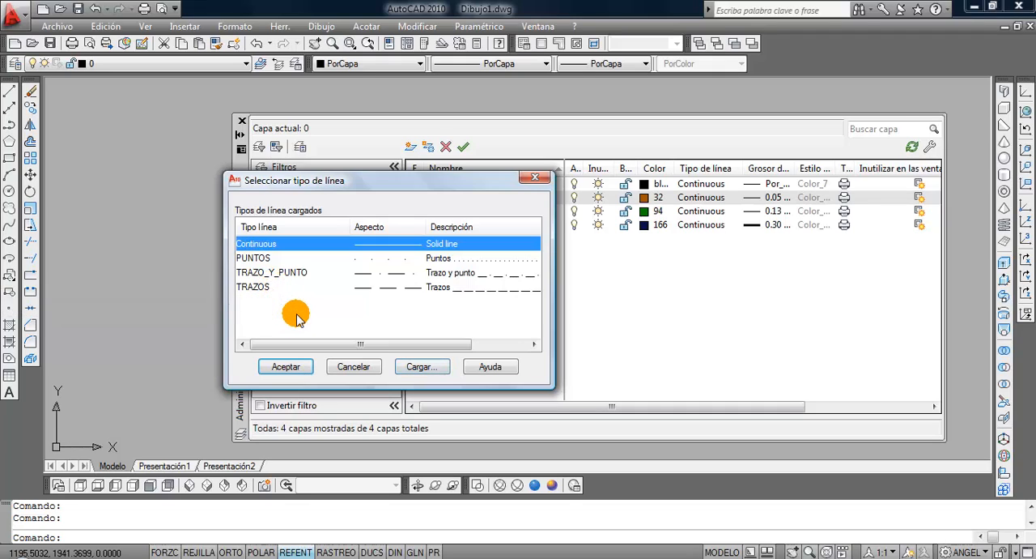
pyautogui.click(261, 291)
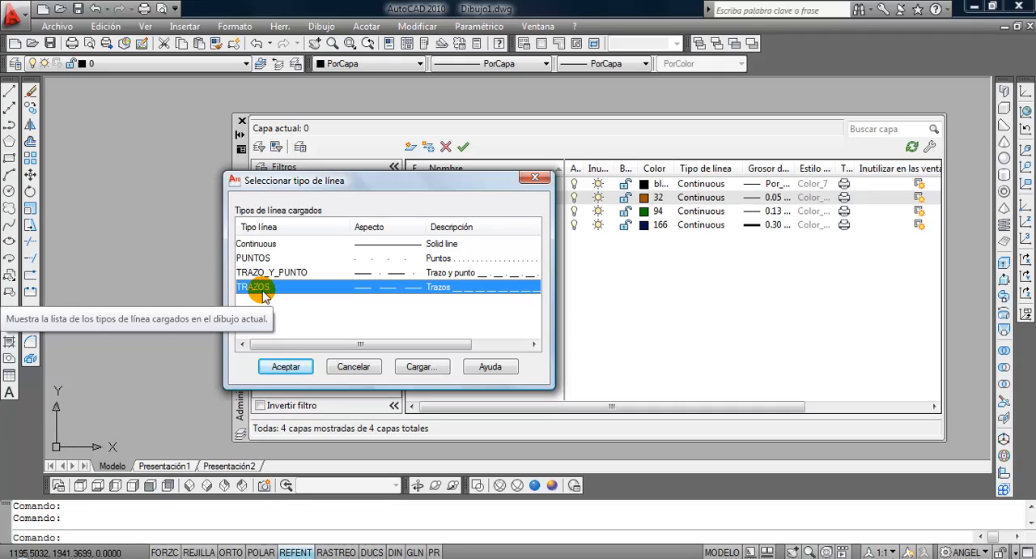
pyautogui.click(287, 366)
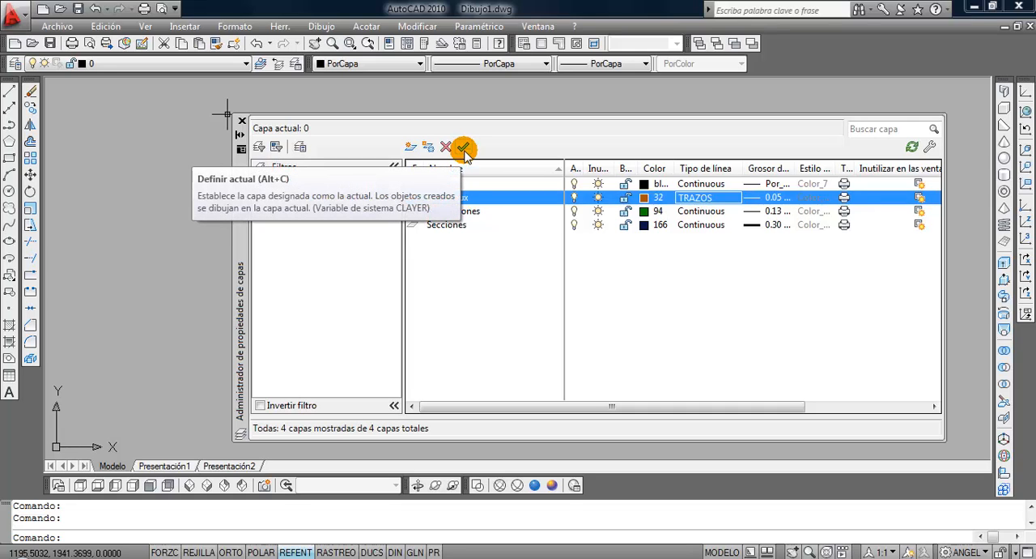
pyautogui.doubleClick(414, 198)
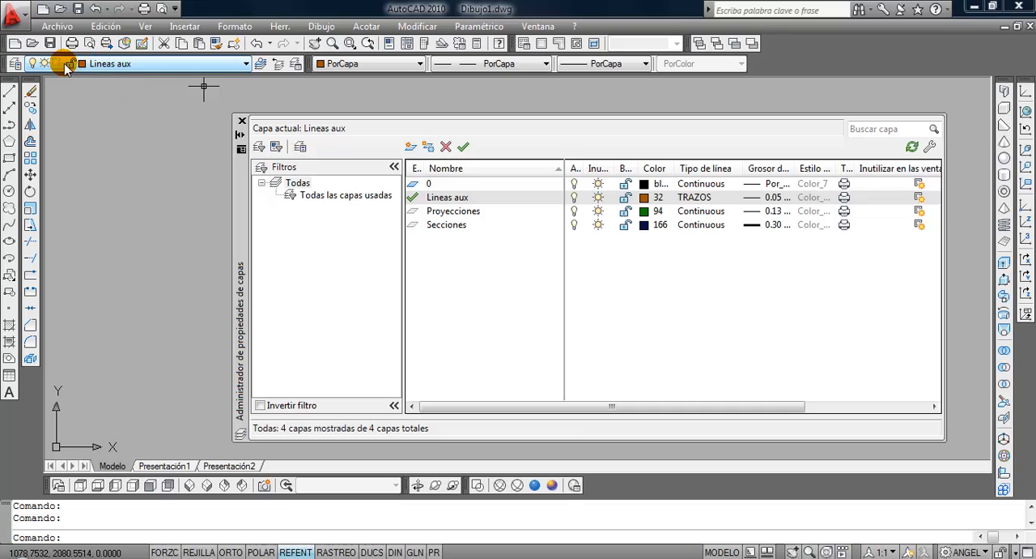
pyautogui.click(241, 122)
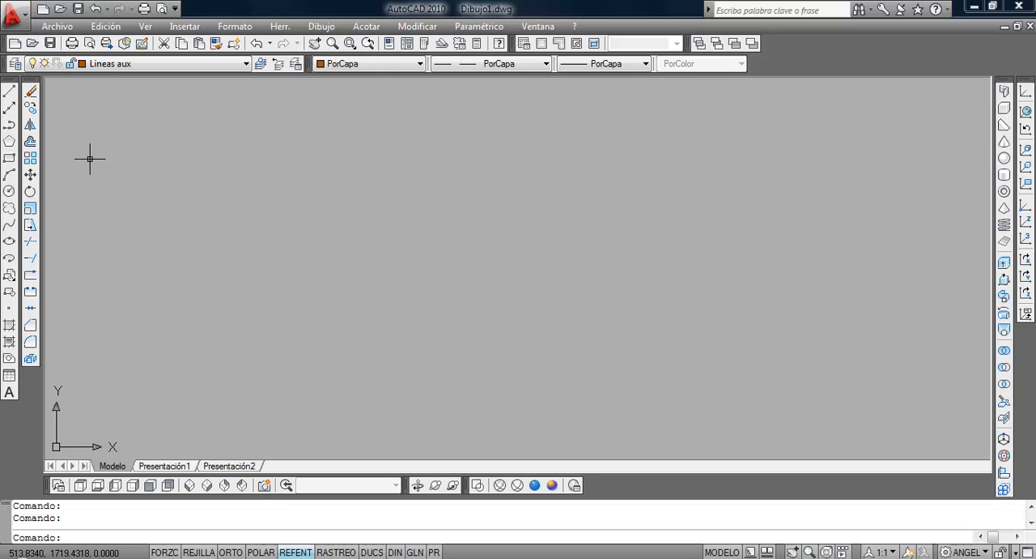
# Draw a horizontal line 5 units long on the Lineas aux layer with Ortho mode on.
pyautogui.click(10, 93)
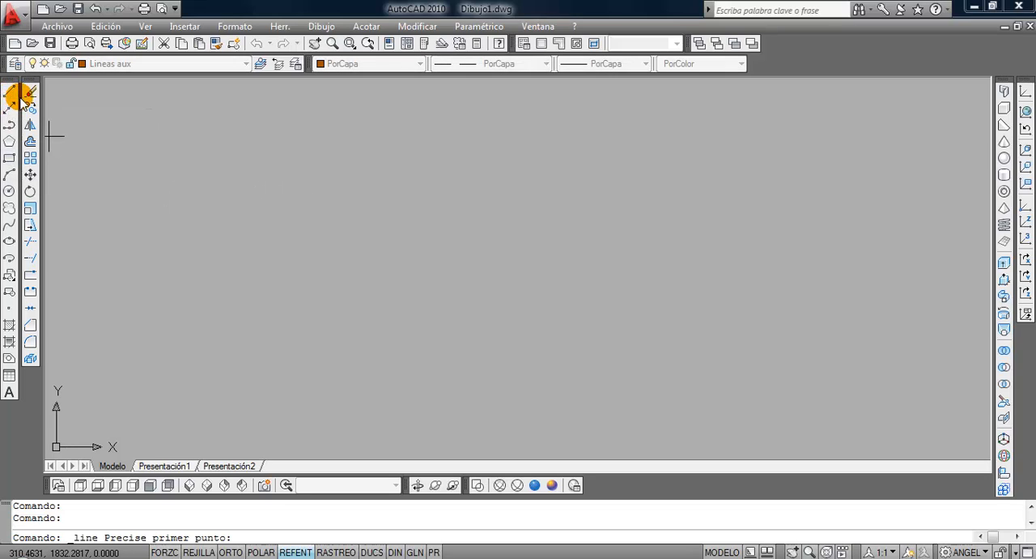
pyautogui.click(307, 305)
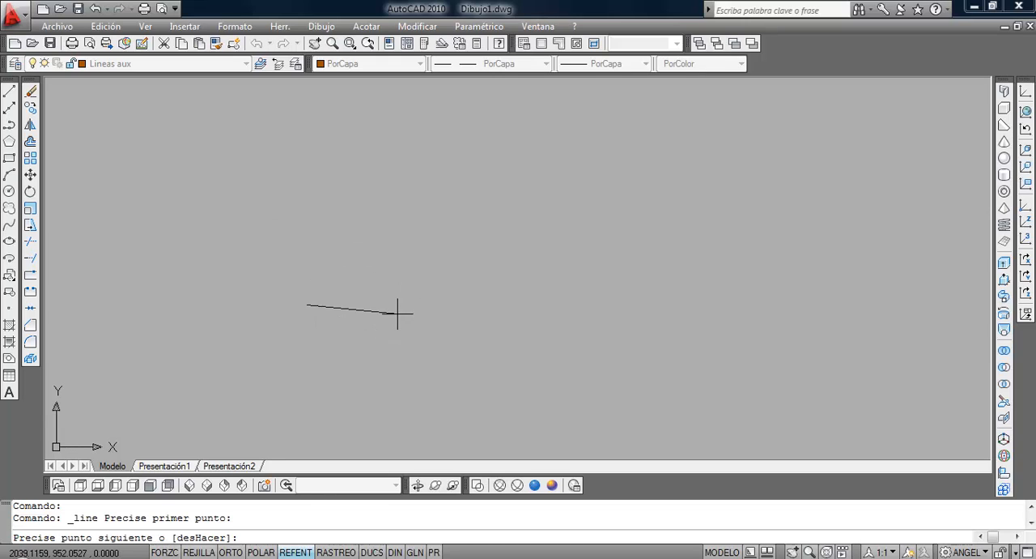
pyautogui.click(231, 552)
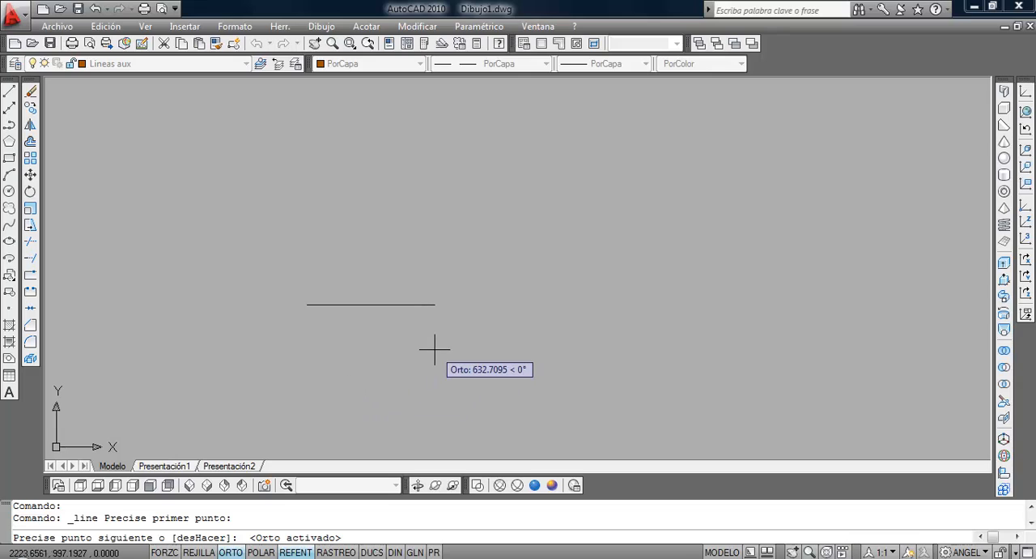
pyautogui.write('5')
pyautogui.press('Return')
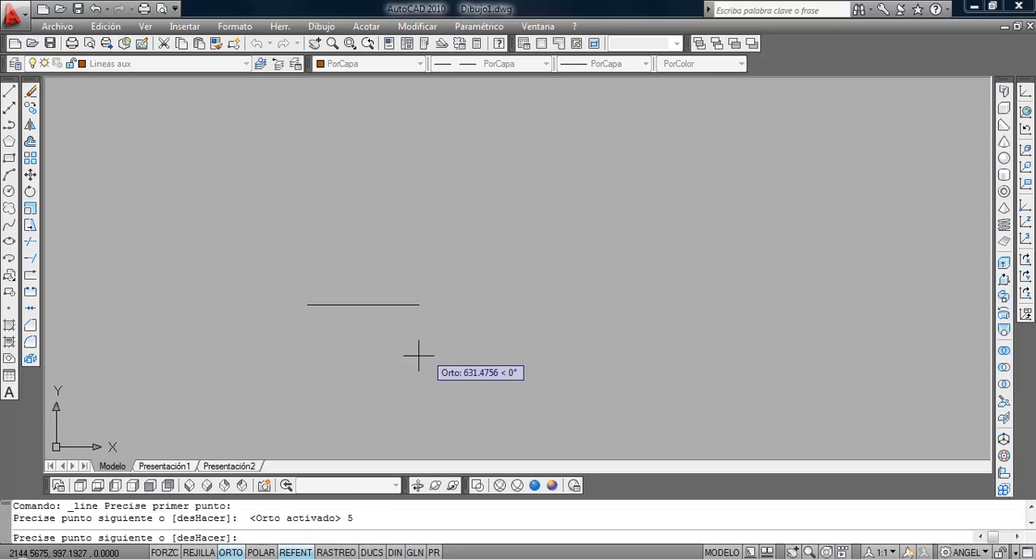
pyautogui.press('Return')
# Examine how the line type of the short horizontal line displays at different zoom levels.
pyautogui.scroll(5, 305, 301)
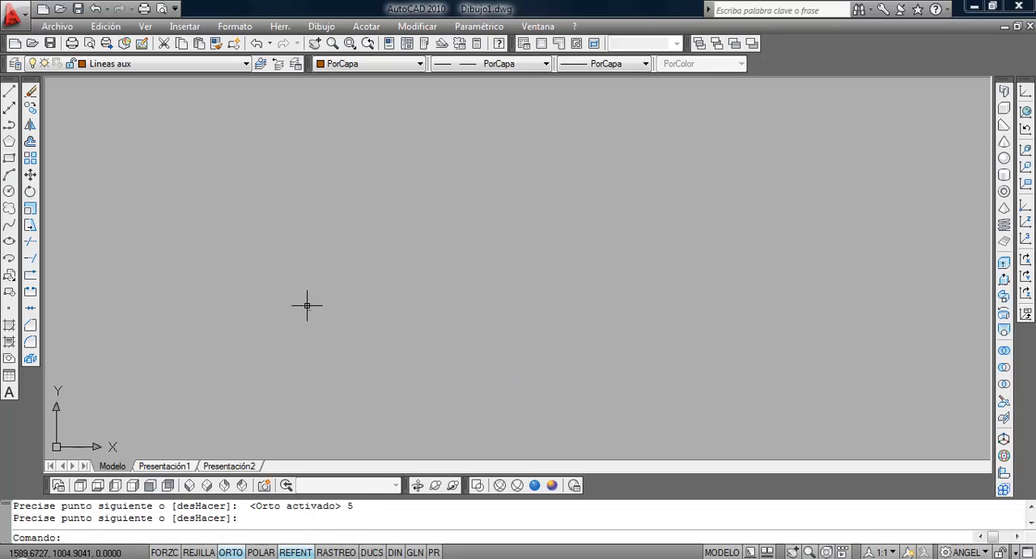
pyautogui.scroll(8, 306, 302)
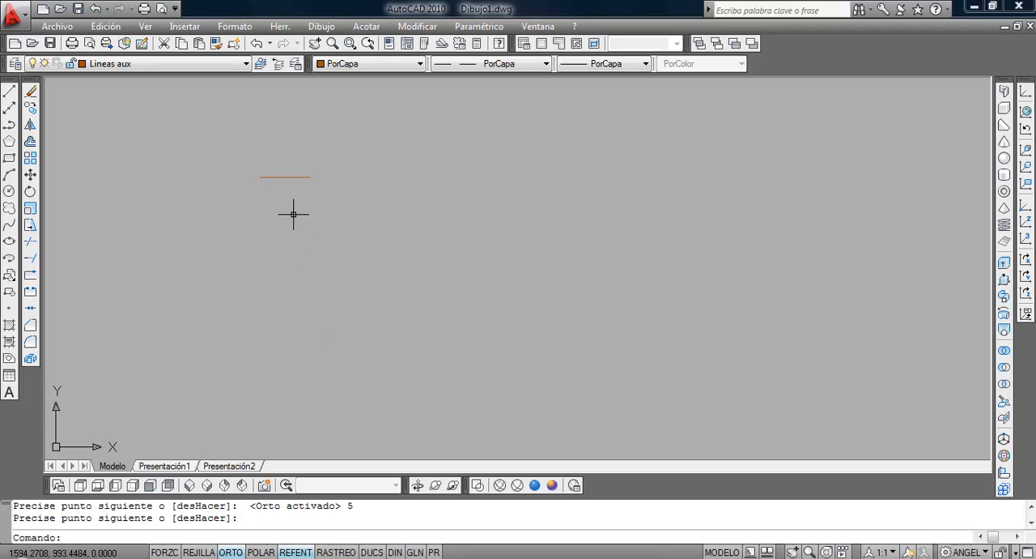
pyautogui.scroll(3, 322, 230)
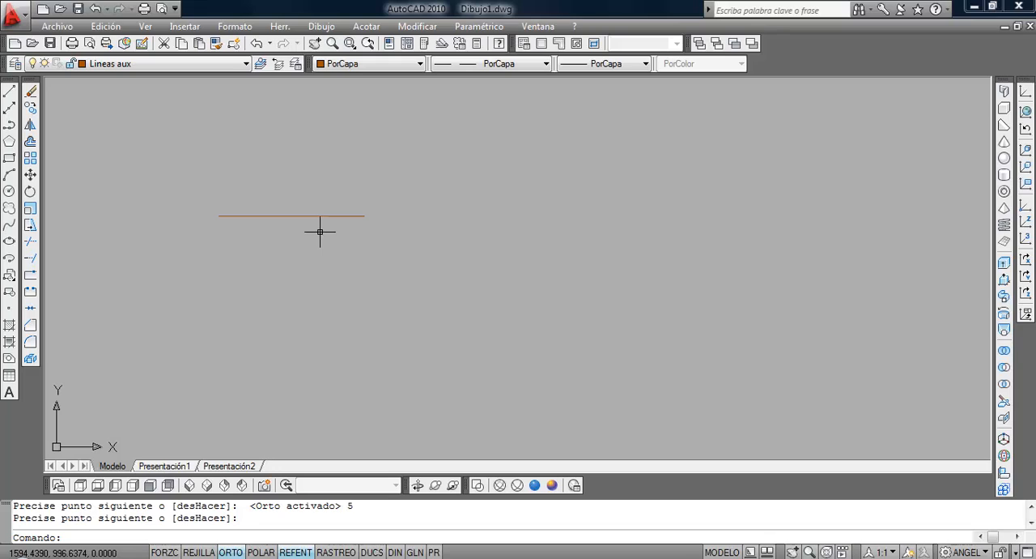
pyautogui.scroll(-15, 320, 232)
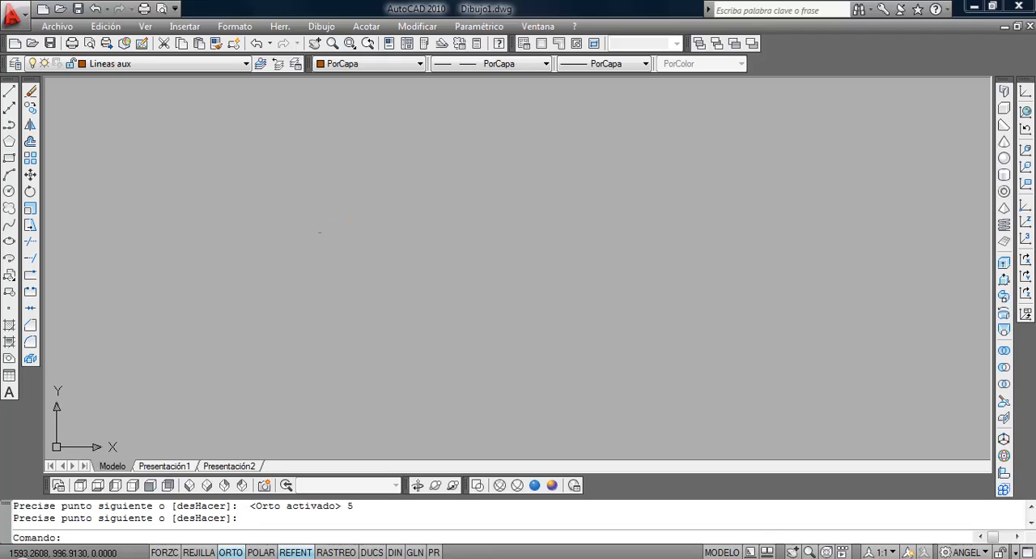
pyautogui.scroll(5, 417, 277)
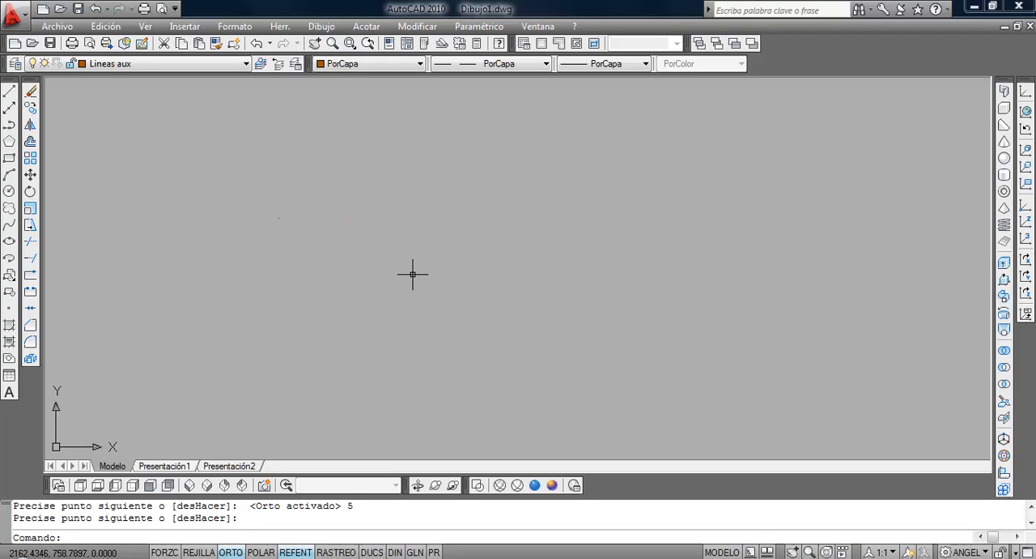
pyautogui.moveTo(319, 262); pyautogui.dragTo(409, 309, button='middle')
pyautogui.scroll(4, 344, 257)
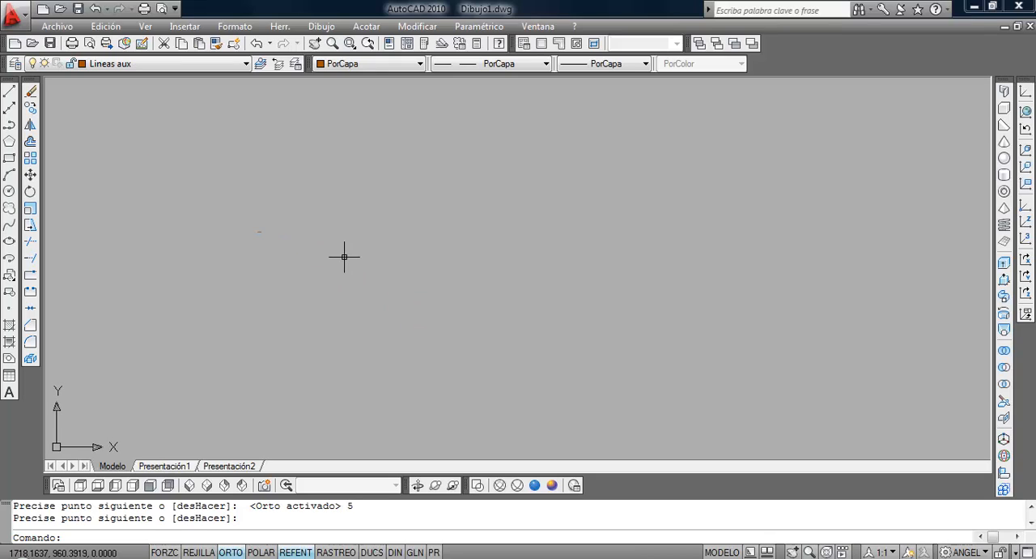
pyautogui.moveTo(315, 246); pyautogui.dragTo(418, 254, button='middle')
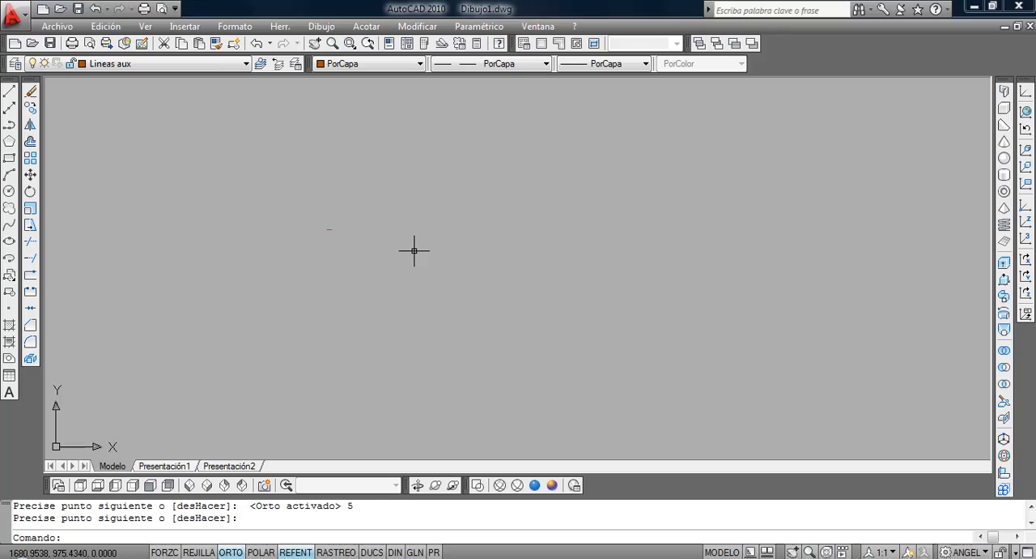
# Draw a long diagonal line on the Lineas aux layer, rising beside the short line, with Ortho mode off.
pyautogui.click(9, 90)
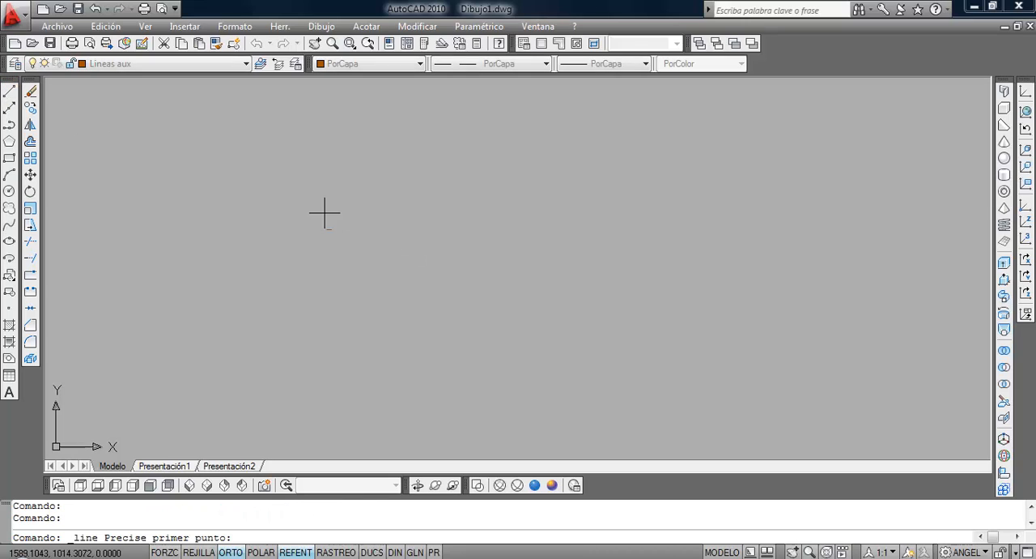
pyautogui.click(367, 324)
pyautogui.click(230, 551)
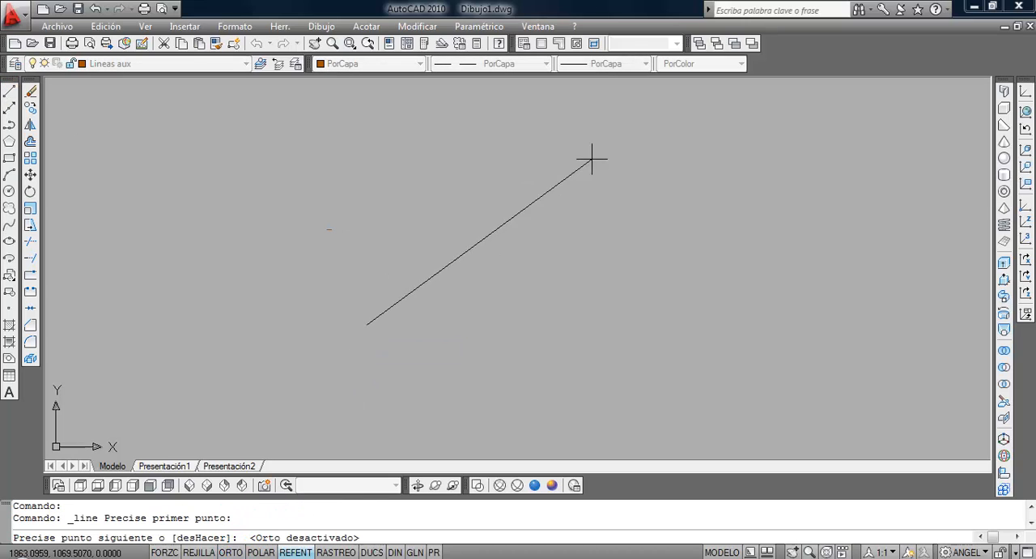
pyautogui.click(673, 134)
pyautogui.press('Return')
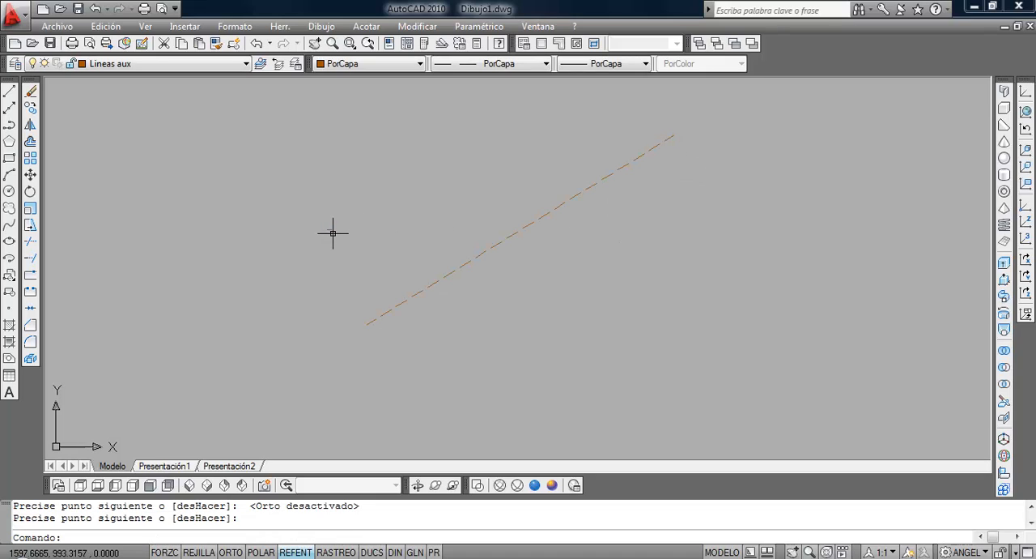
# Select the long diagonal line with a crossing window and erase it.
pyautogui.click(436, 308)
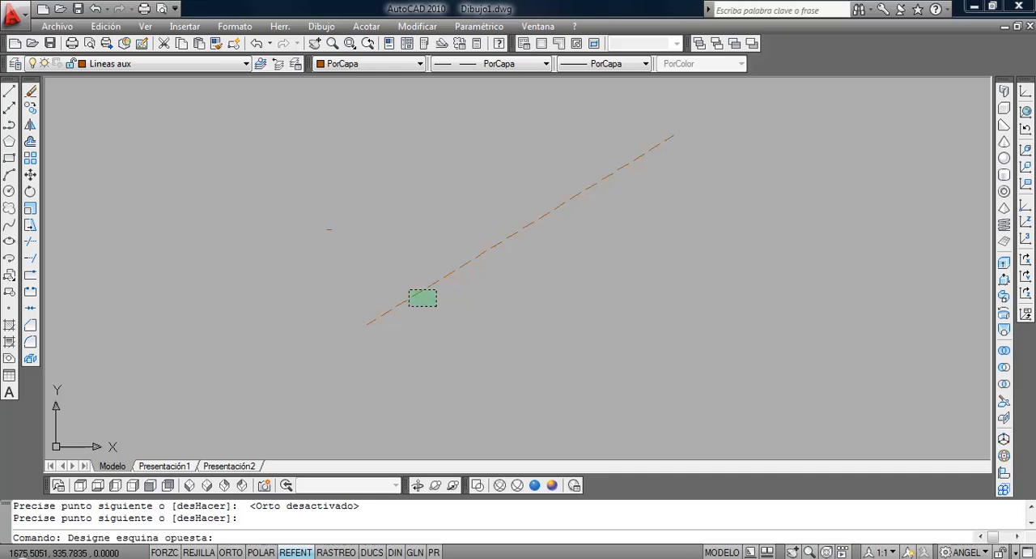
pyautogui.click(407, 286)
pyautogui.click(31, 94)
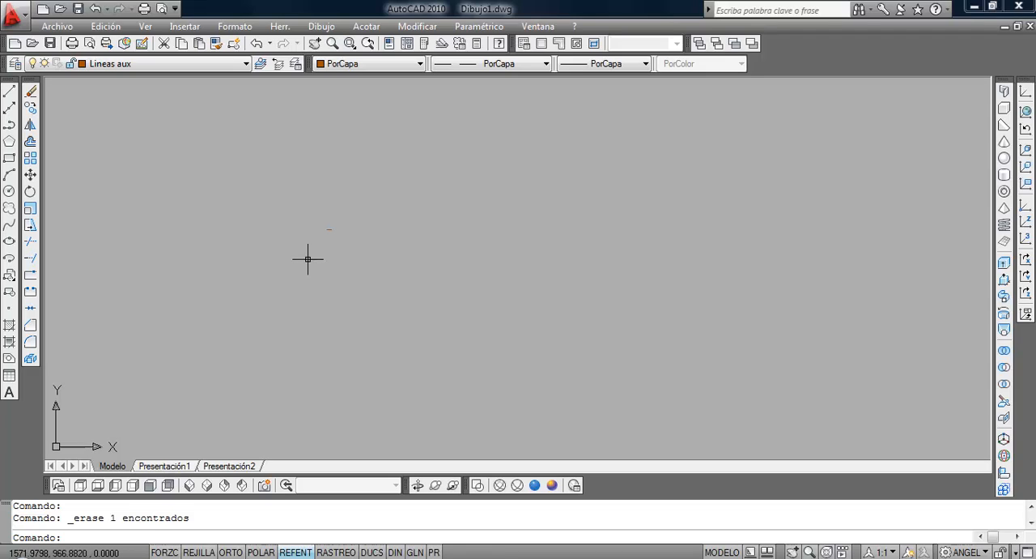
# Set the global line type scale factor to 0.5 in the line type details.
pyautogui.scroll(4, 320, 237)
pyautogui.moveTo(349, 156); pyautogui.dragTo(346, 219, button='middle')
pyautogui.scroll(4, 329, 263)
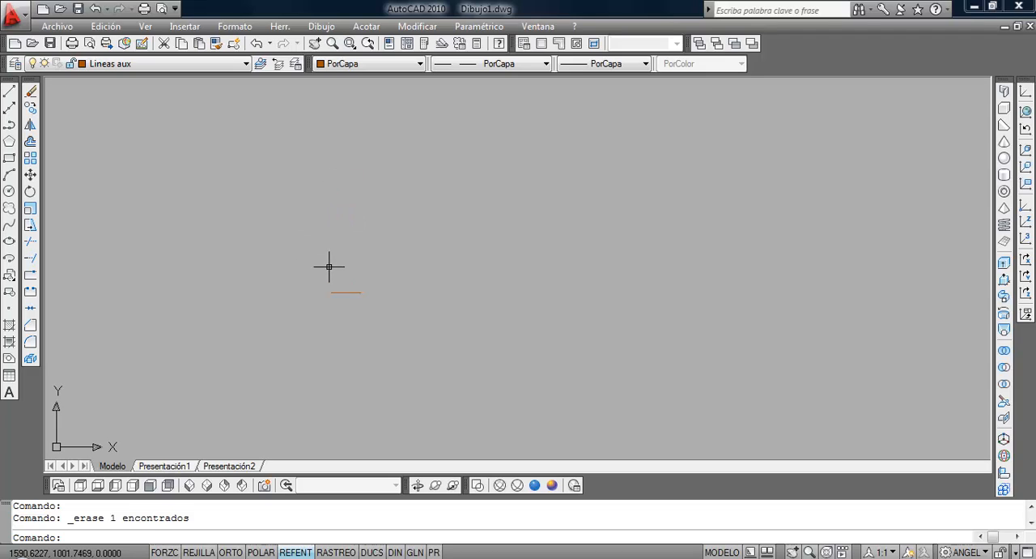
pyautogui.scroll(4, 380, 322)
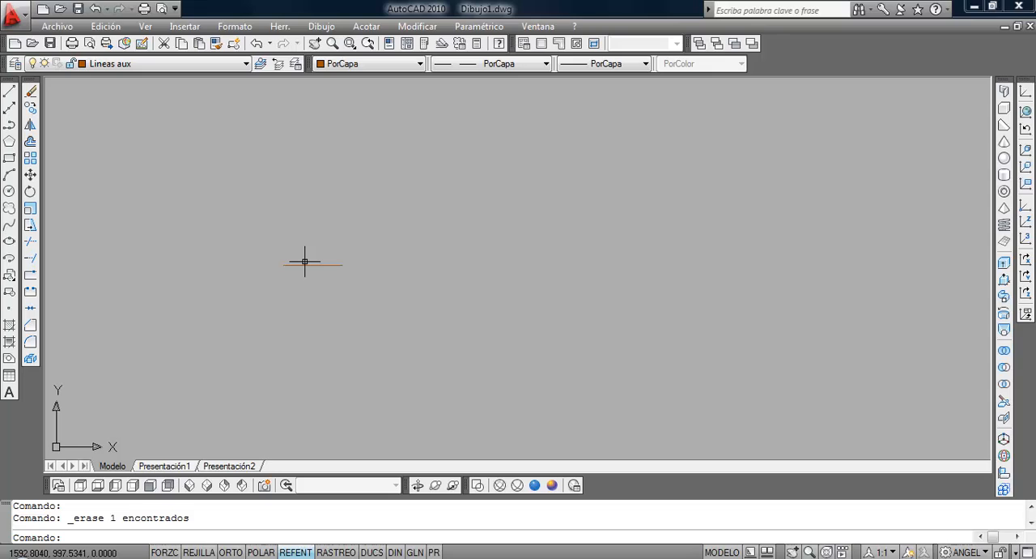
pyautogui.moveTo(305, 261); pyautogui.dragTo(355, 256, button='middle')
pyautogui.scroll(2, 343, 273)
pyautogui.click(496, 68)
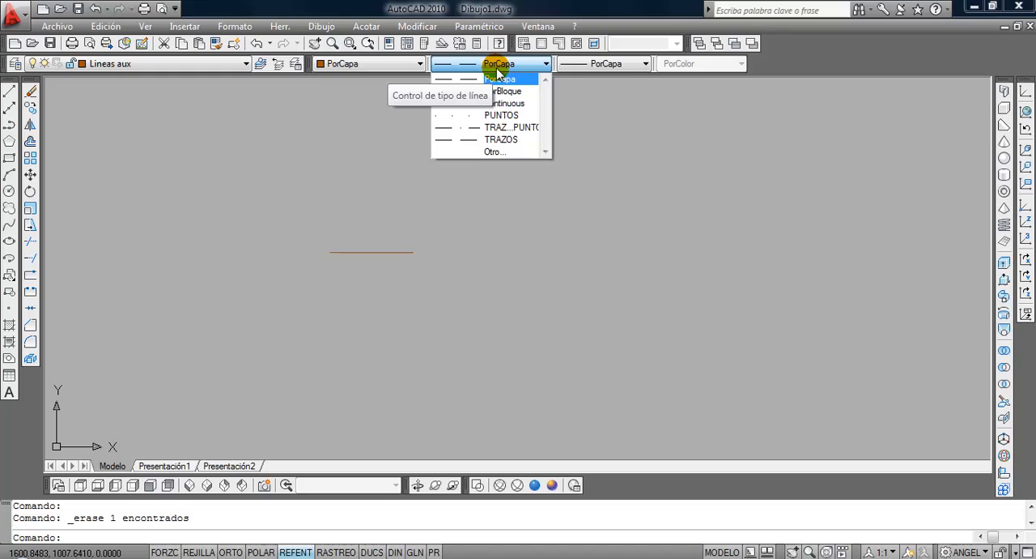
pyautogui.click(496, 153)
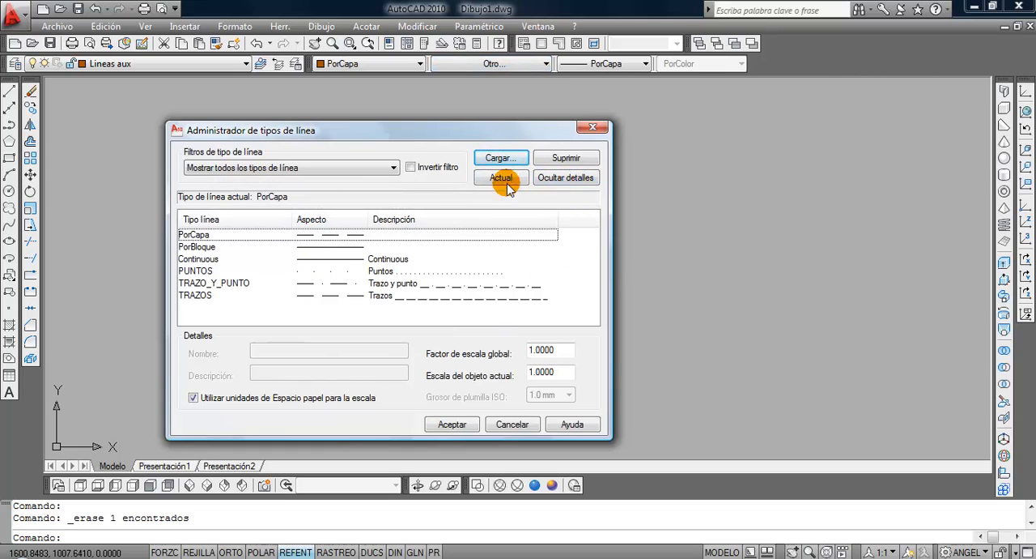
pyautogui.click(547, 180)
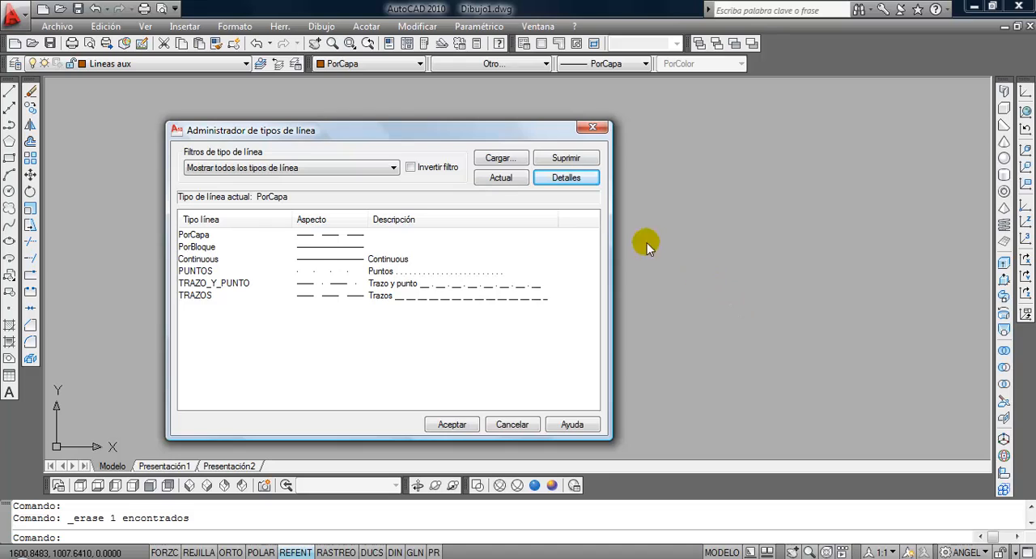
pyautogui.click(569, 180)
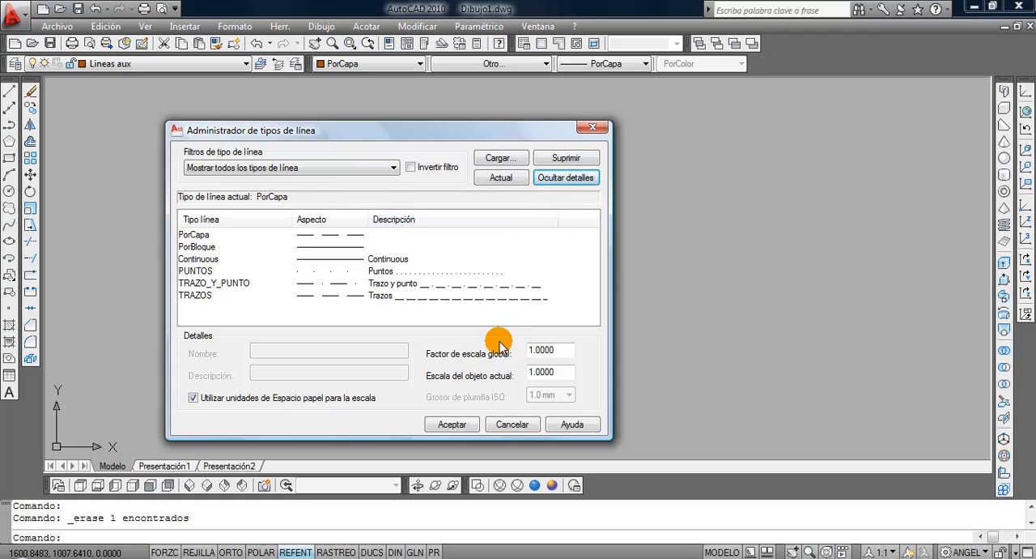
pyautogui.doubleClick(543, 349)
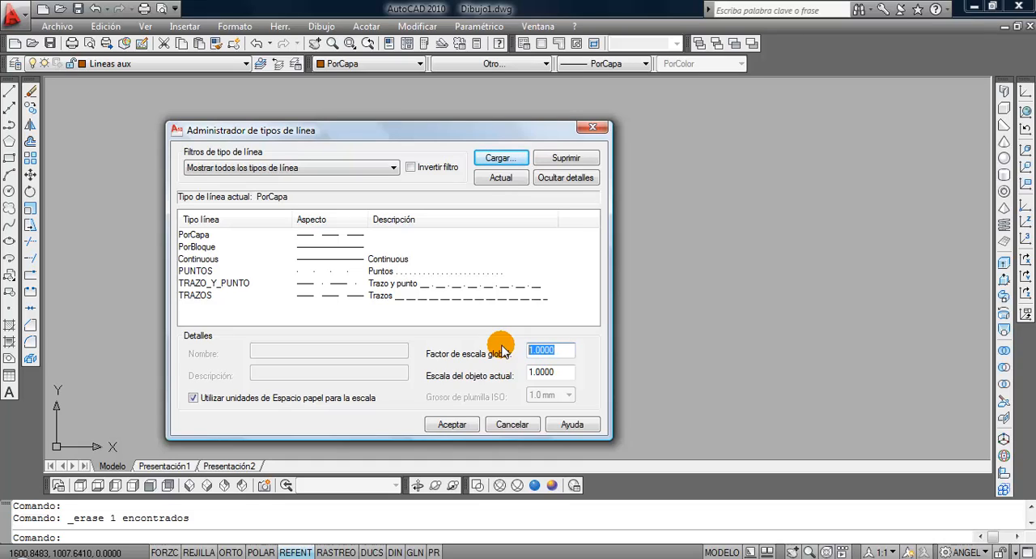
pyautogui.press('BackSpace')
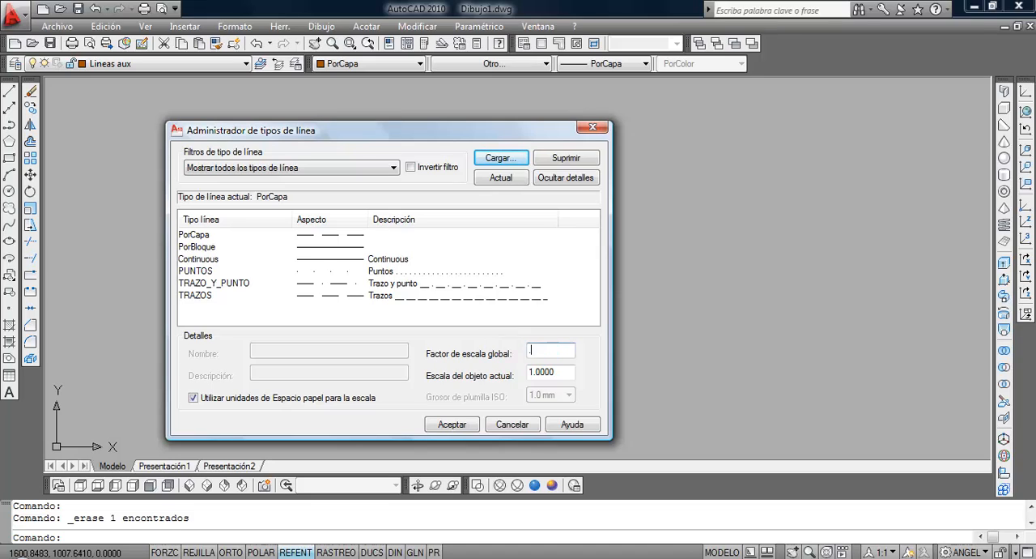
pyautogui.click(452, 425)
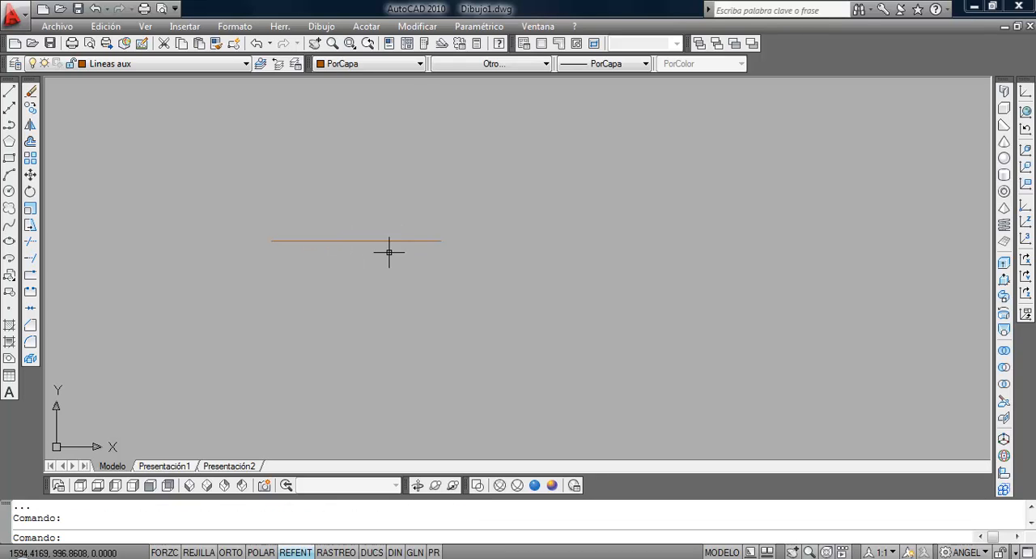
# Set the global line type scale factor to 0.01.
pyautogui.click(482, 69)
pyautogui.click(474, 148)
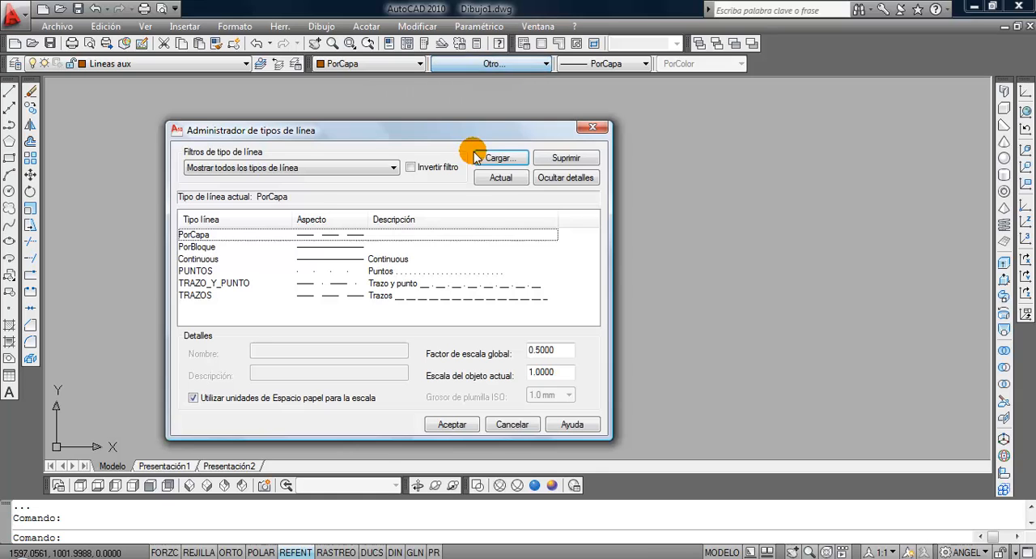
pyautogui.doubleClick(542, 350)
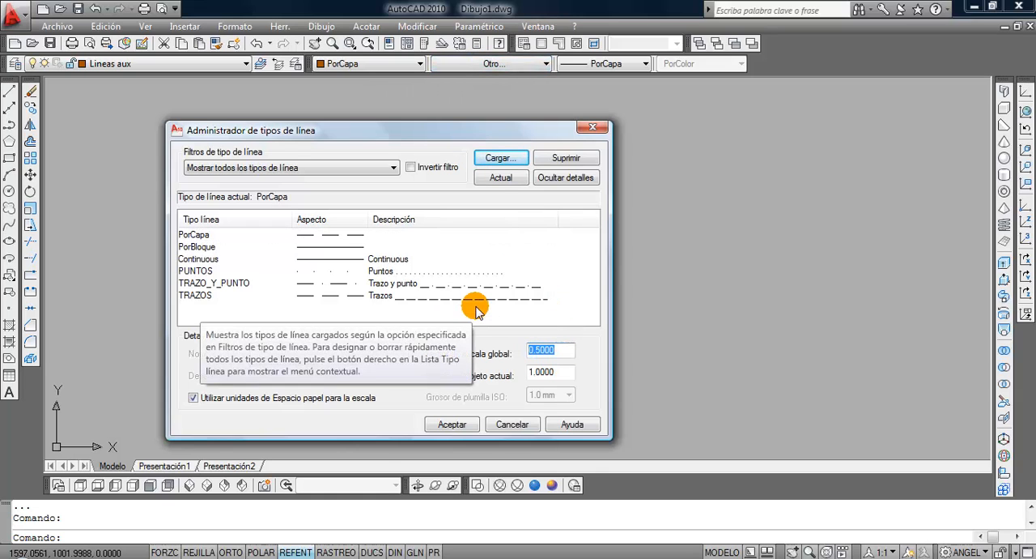
pyautogui.write('.01')
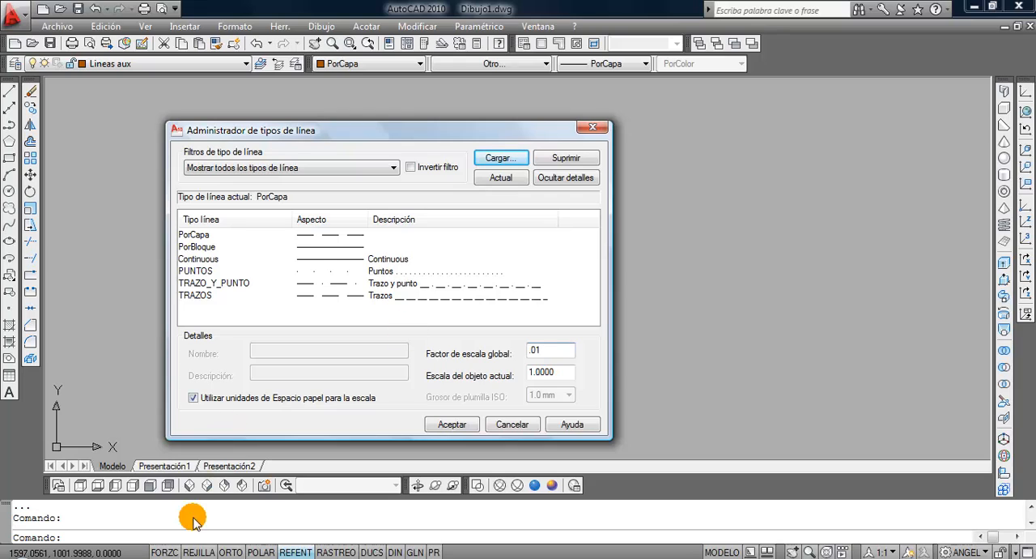
pyautogui.click(447, 424)
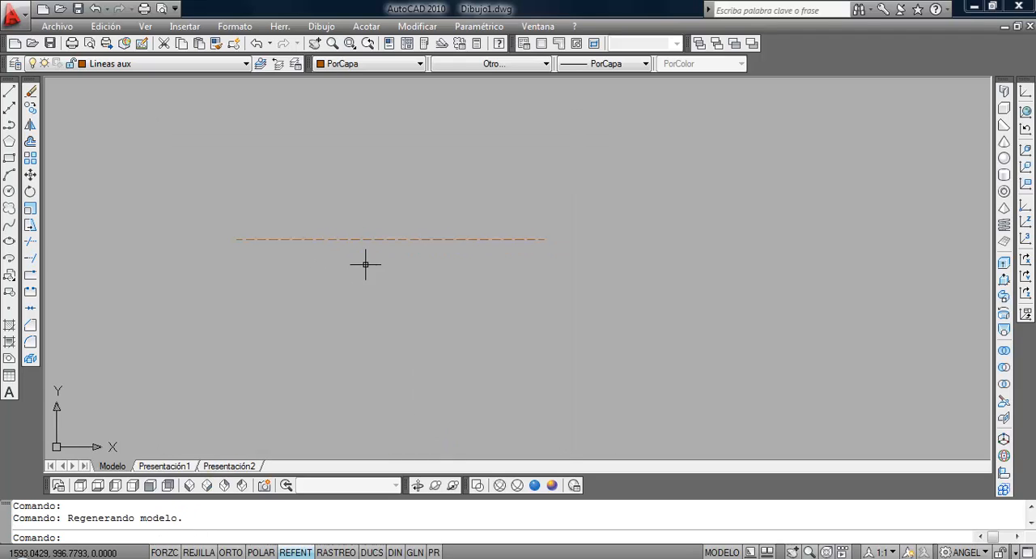
# Draw a zigzag of four connected line segments below the horizontal dashed line on the Lineas aux layer.
pyautogui.scroll(1, 367, 263)
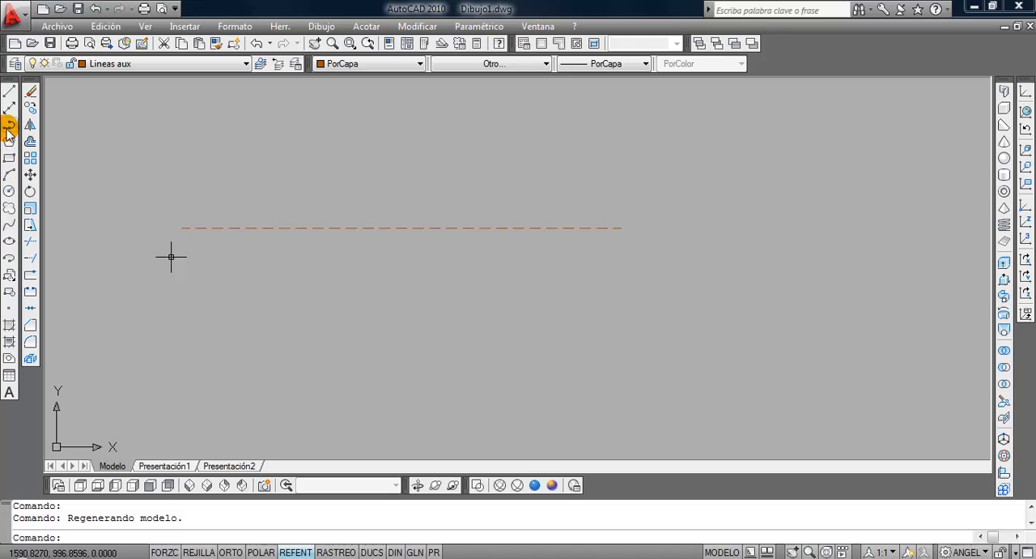
pyautogui.click(8, 92)
pyautogui.click(233, 285)
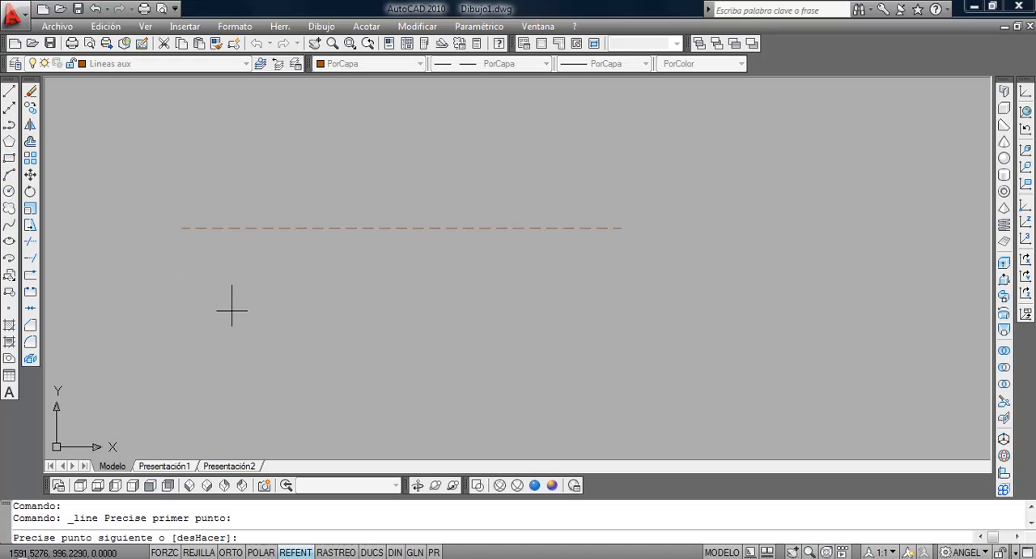
pyautogui.click(234, 357)
pyautogui.click(372, 328)
pyautogui.click(392, 373)
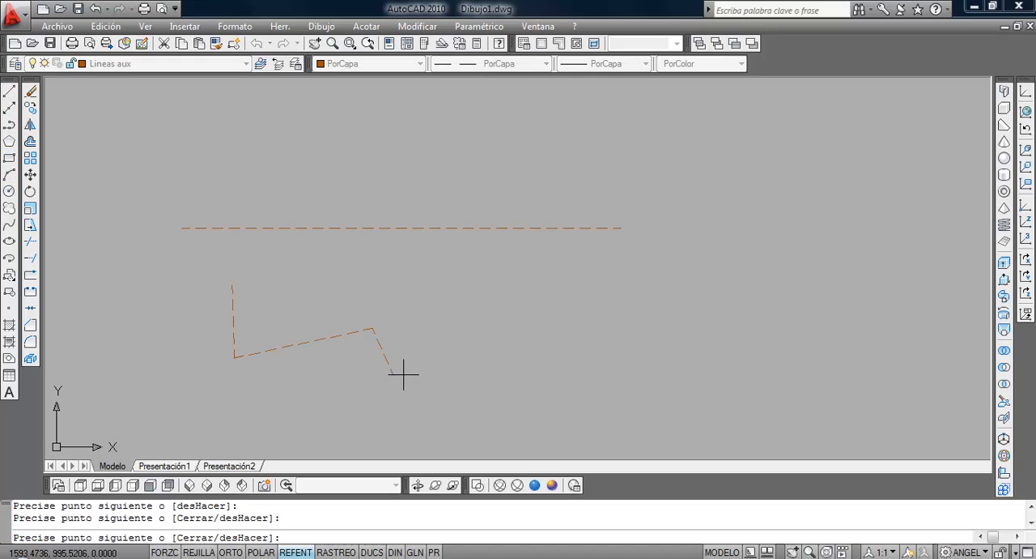
pyautogui.click(478, 346)
pyautogui.press('Return')
# Draw a circle on the Lineas aux layer that overlaps the right end of the horizontal line.
pyautogui.click(9, 191)
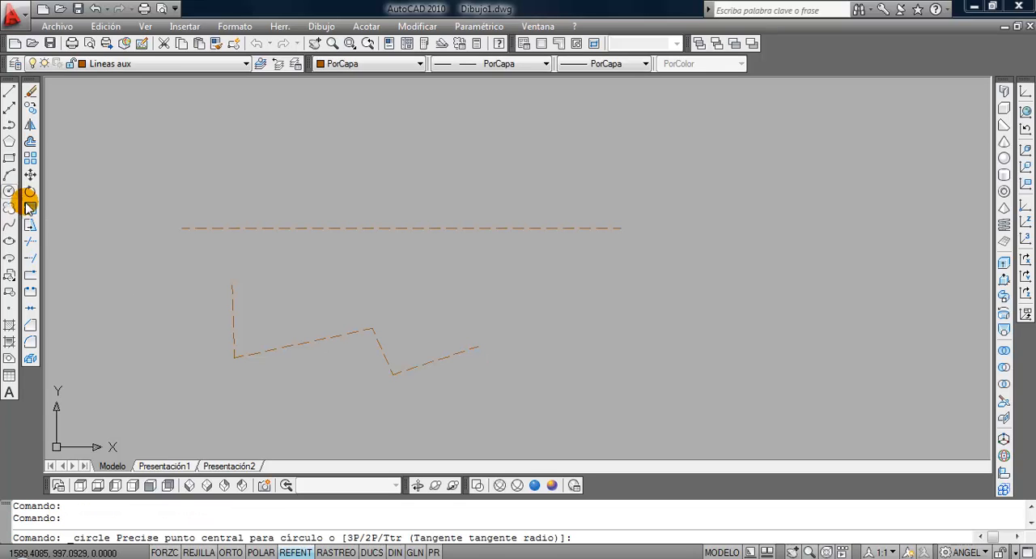
pyautogui.click(575, 274)
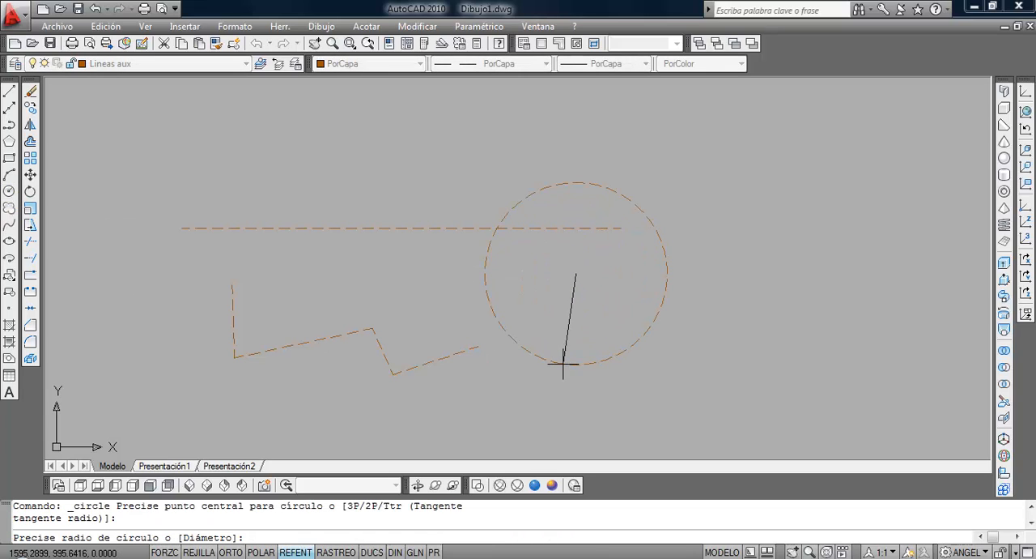
pyautogui.click(564, 364)
# Change the global line type scale factor to 0.05.
pyautogui.click(494, 64)
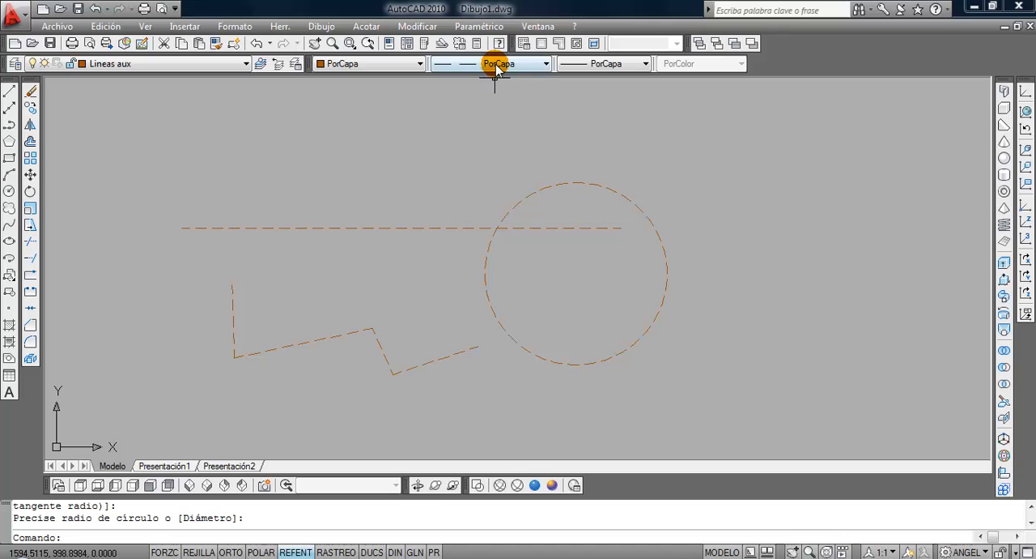
pyautogui.click(497, 153)
pyautogui.click(547, 351)
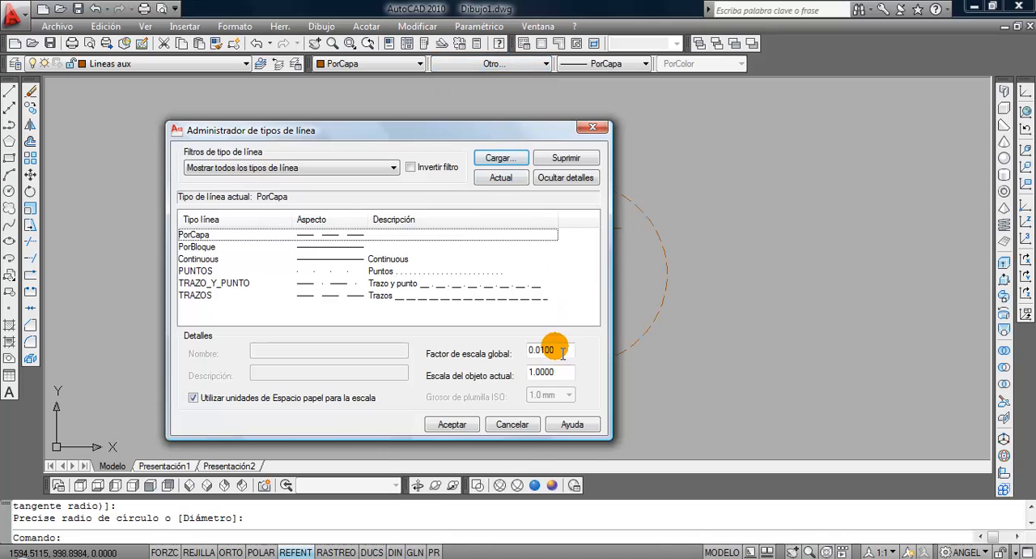
pyautogui.write('0.05')
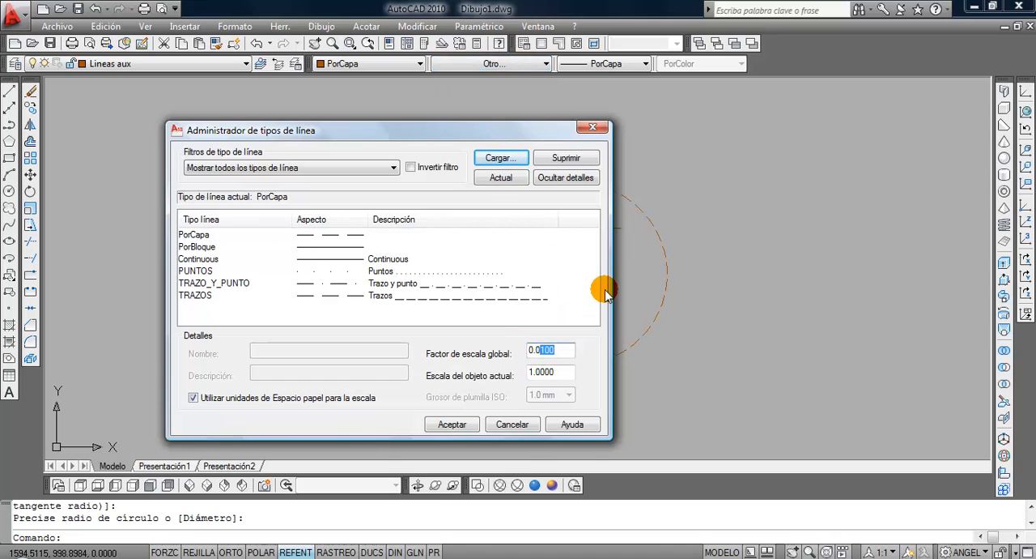
pyautogui.click(459, 424)
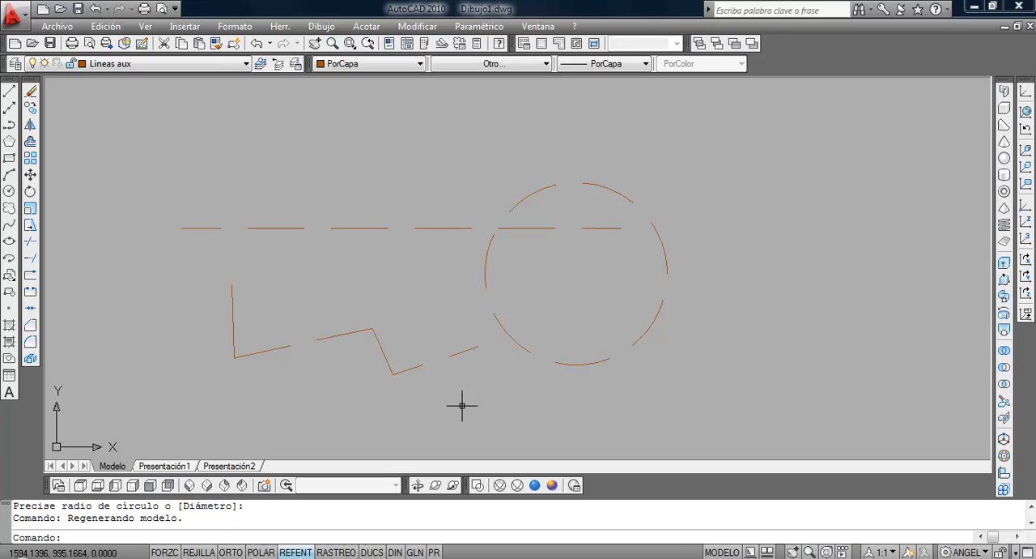
# Draw three connected line segments stepping down above the horizontal line on the Lineas aux layer.
pyautogui.click(9, 90)
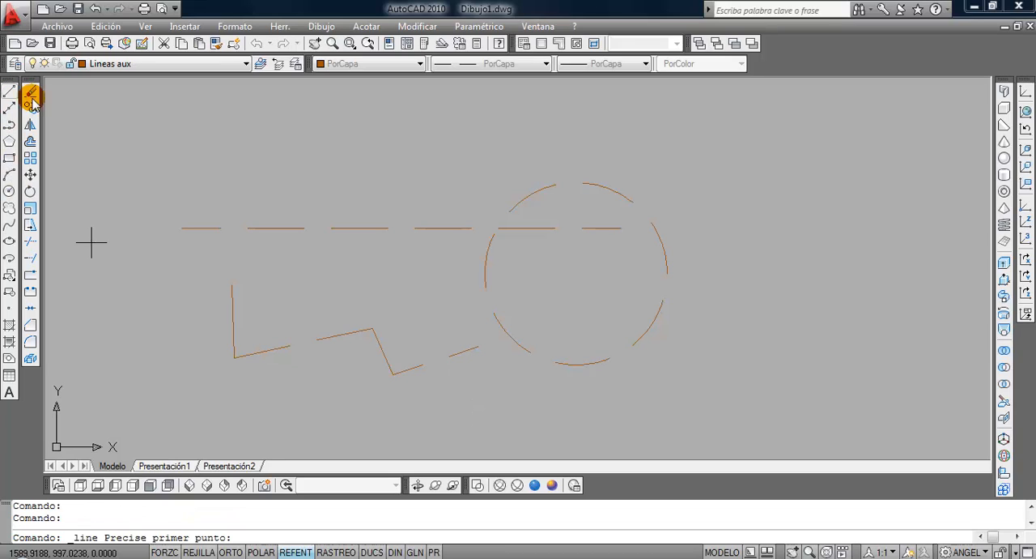
pyautogui.click(174, 127)
pyautogui.click(281, 132)
pyautogui.click(281, 181)
pyautogui.click(379, 196)
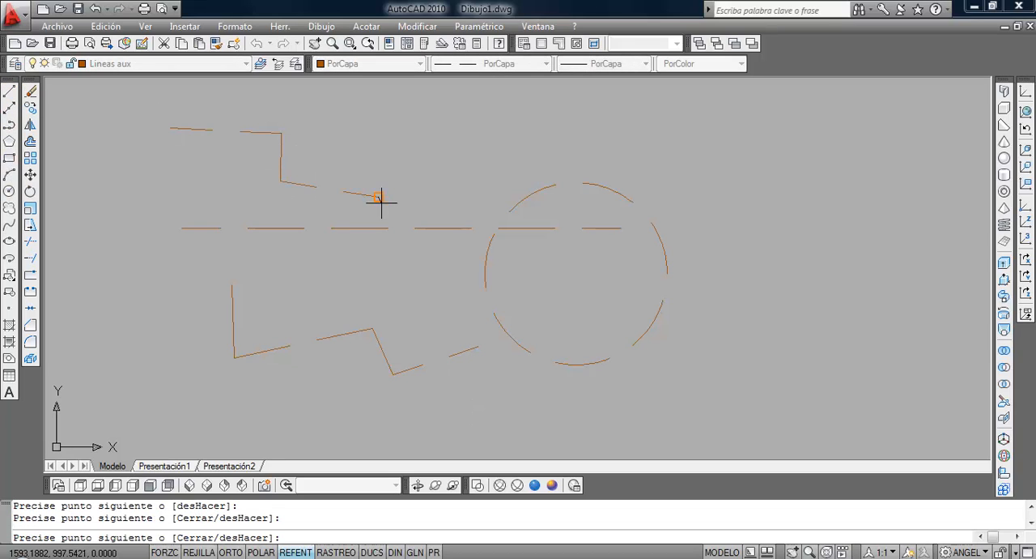
pyautogui.press('Return')
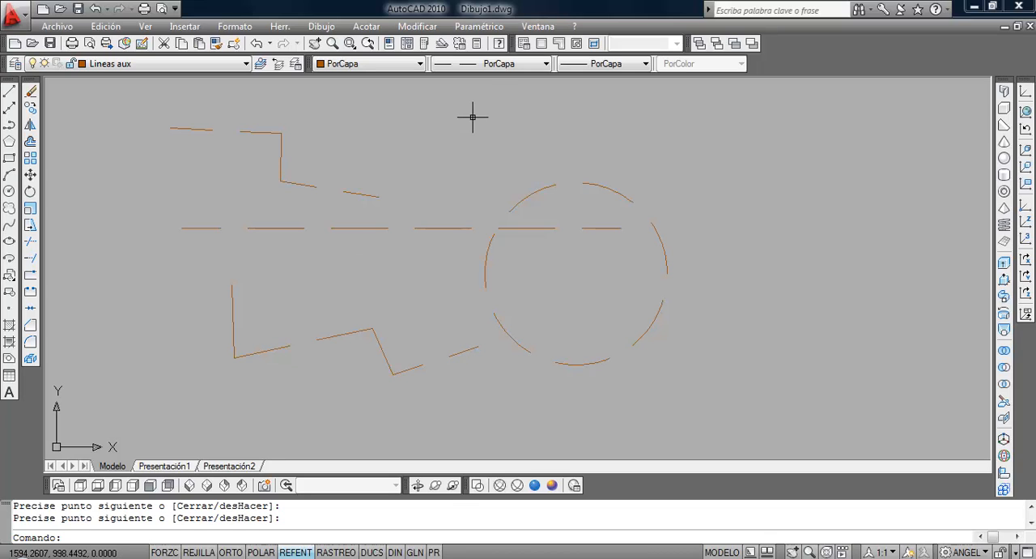
# Return the global line type scale factor to 0.01.
pyautogui.click(486, 63)
pyautogui.click(481, 154)
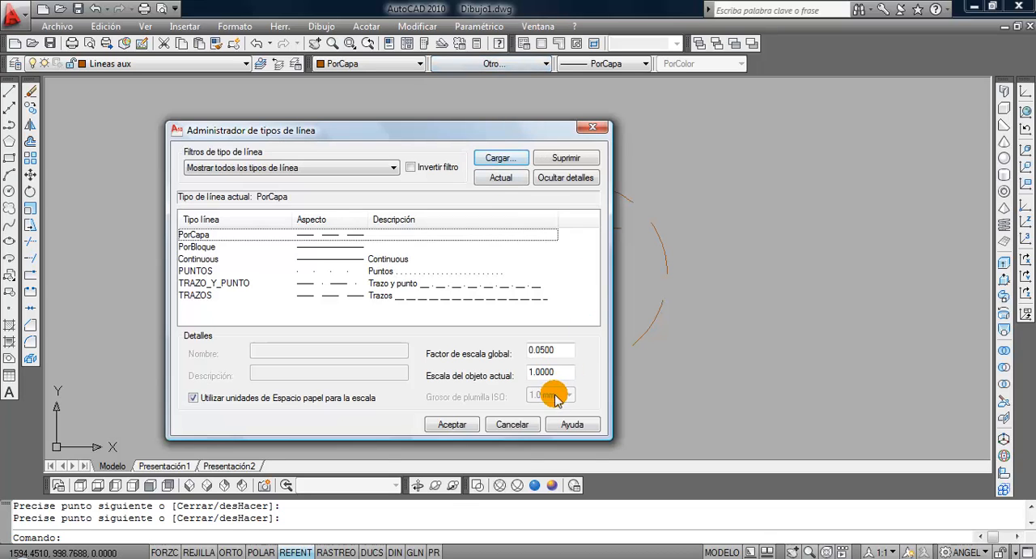
pyautogui.moveTo(538, 349); pyautogui.dragTo(578, 349)
pyautogui.write('5')
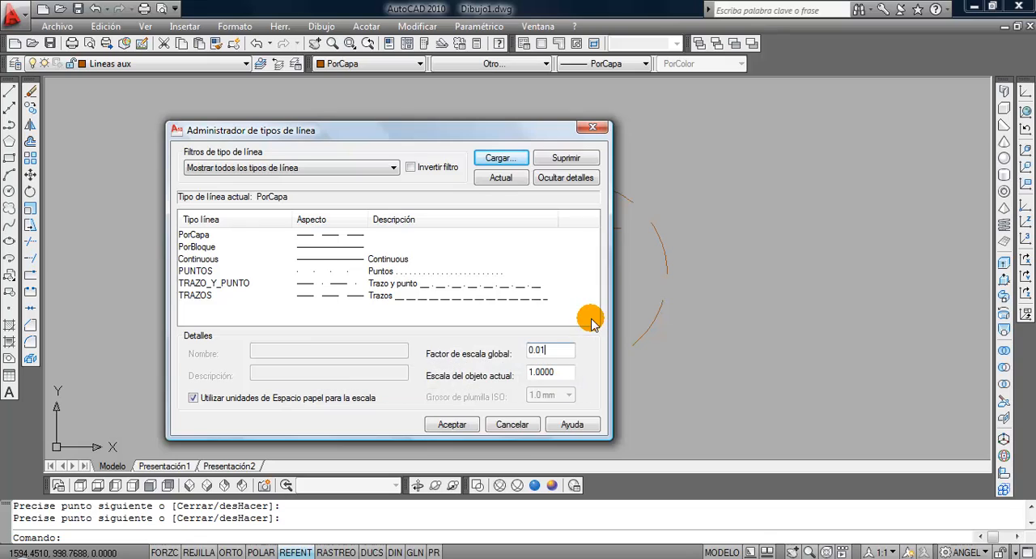
pyautogui.click(443, 424)
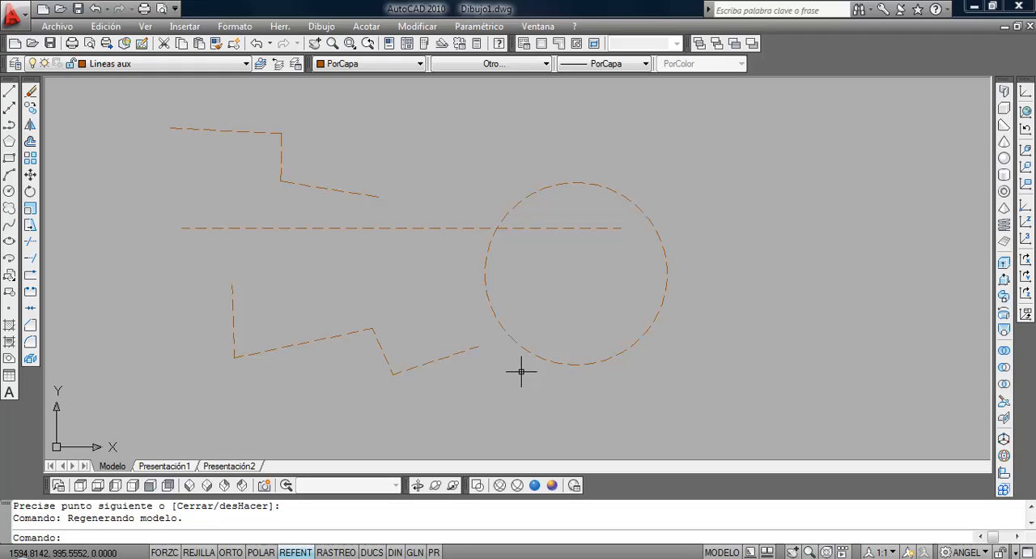
# Set the current object line type scale to 2 and make free space beside the circle.
pyautogui.click(504, 63)
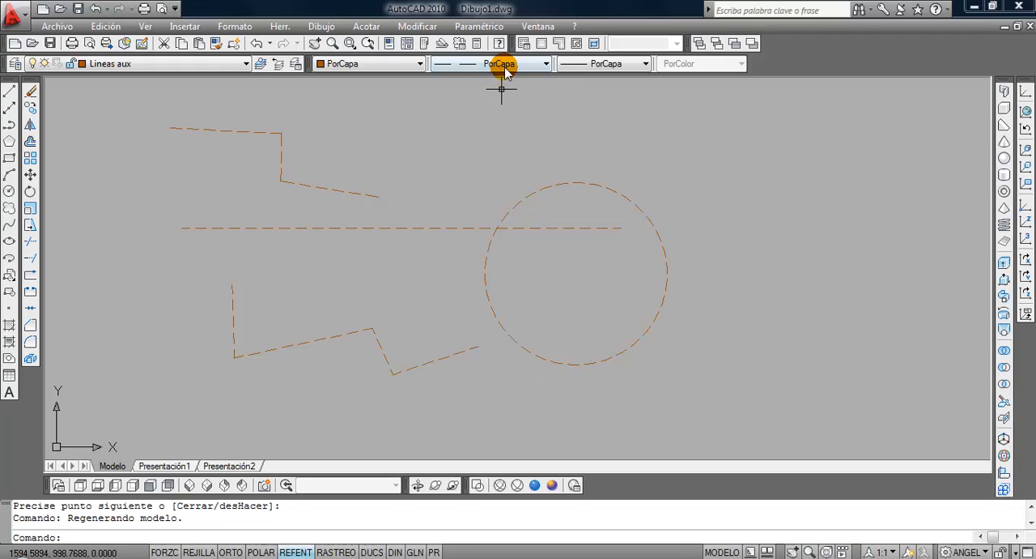
pyautogui.click(494, 150)
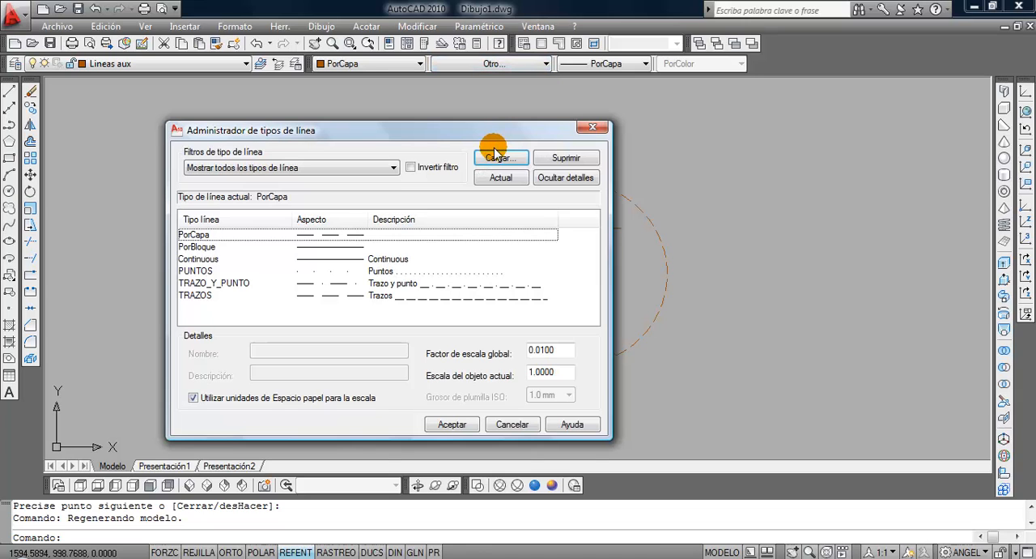
pyautogui.click(550, 372)
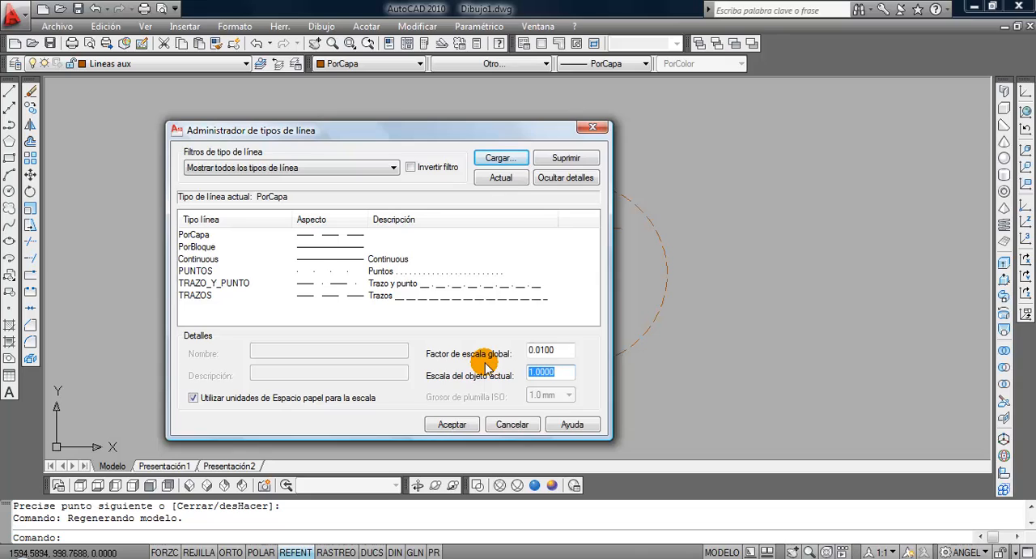
pyautogui.write('2')
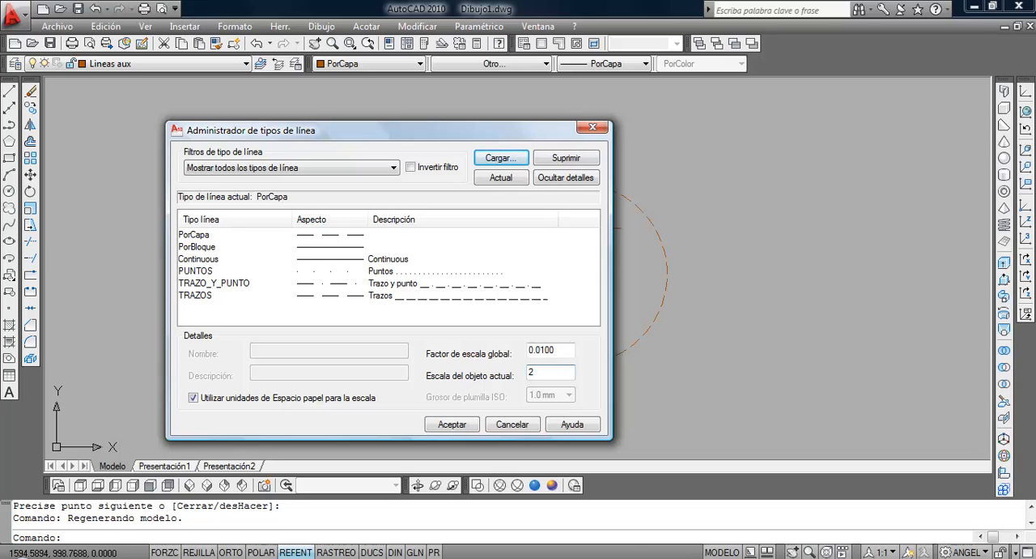
pyautogui.click(466, 423)
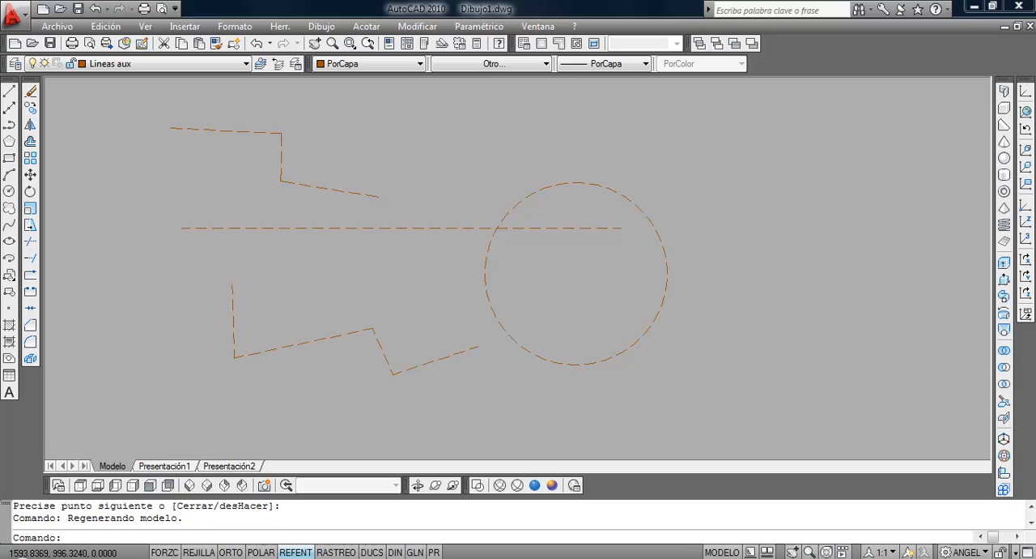
pyautogui.scroll(-1, 435, 300)
pyautogui.moveTo(434, 300); pyautogui.dragTo(325, 297, button='middle')
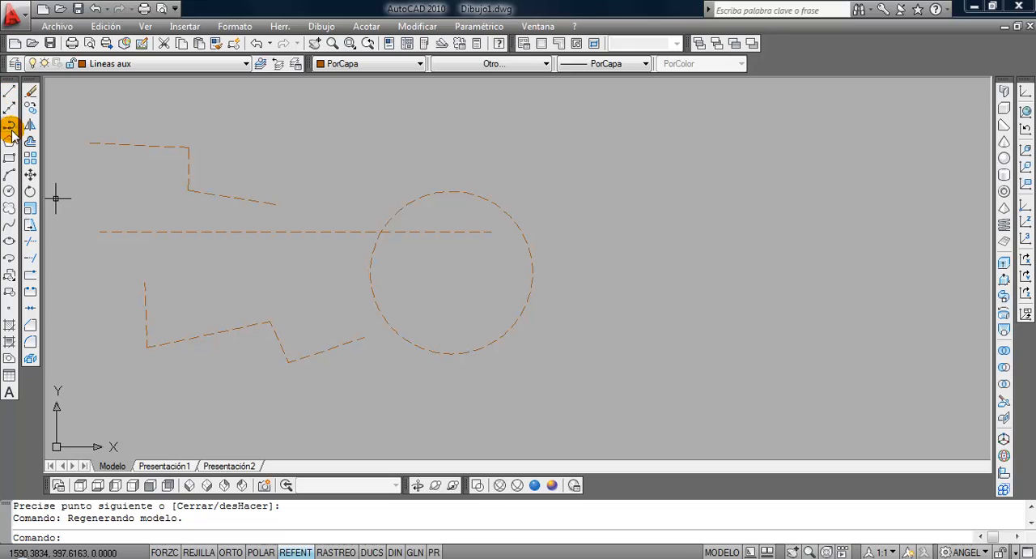
# Draw four connected line segments to the right of the circle on the Lineas aux layer.
pyautogui.click(9, 93)
pyautogui.click(579, 152)
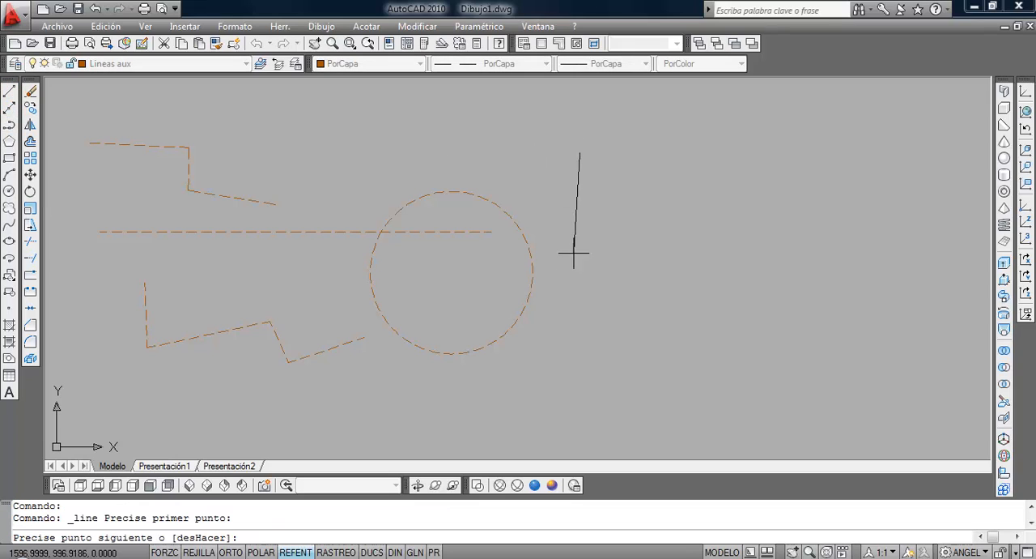
pyautogui.click(581, 326)
pyautogui.click(644, 307)
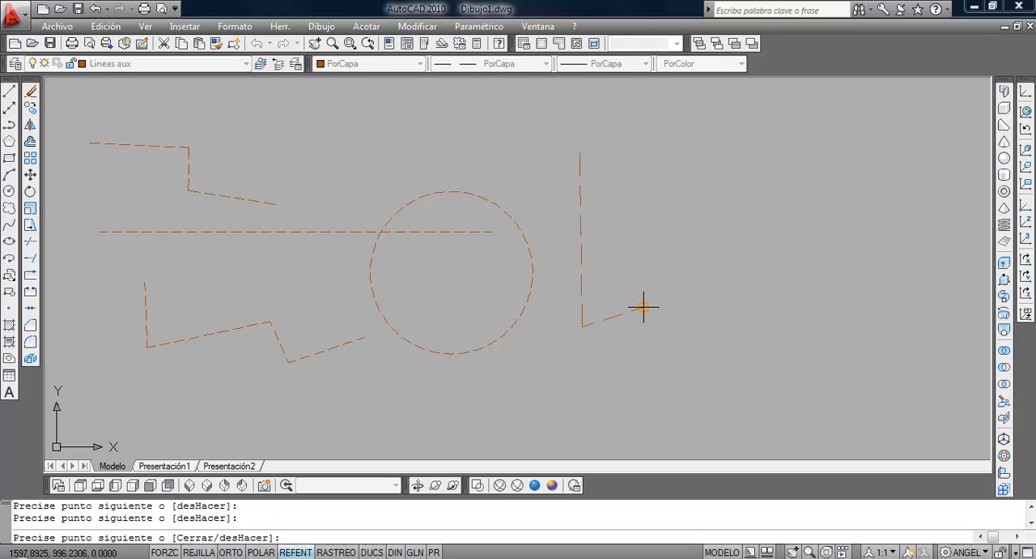
pyautogui.click(584, 383)
pyautogui.click(488, 396)
pyautogui.press('Return')
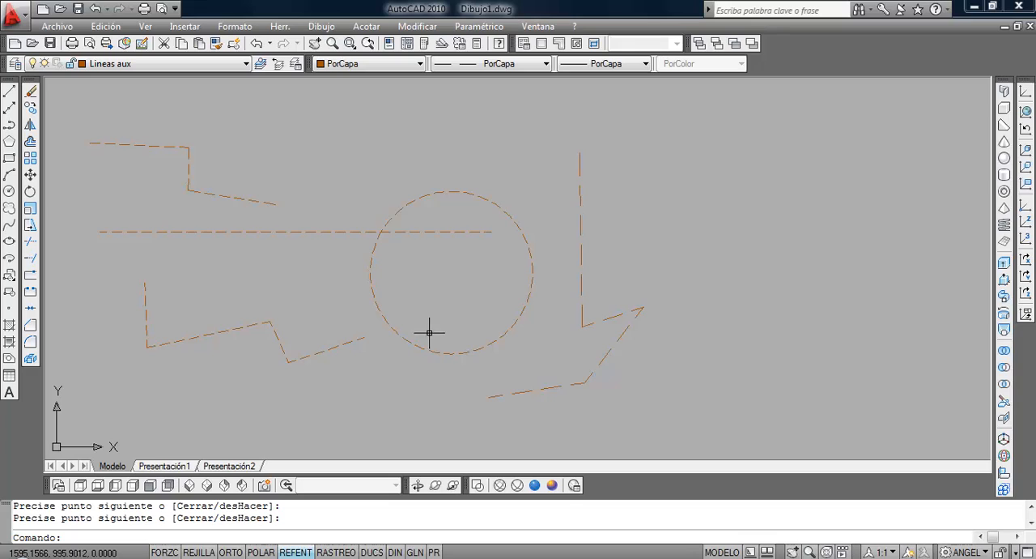
# Make Proyecciones the current layer and draw a small rectangle below the circle.
pyautogui.scroll(-2, 429, 332)
pyautogui.moveTo(429, 332); pyautogui.dragTo(316, 260, button='middle')
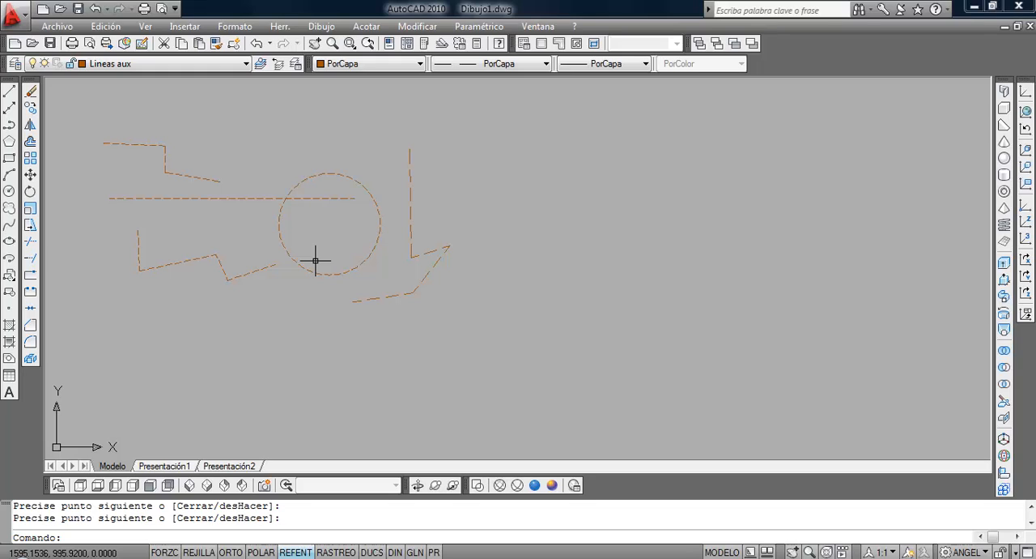
pyautogui.click(188, 64)
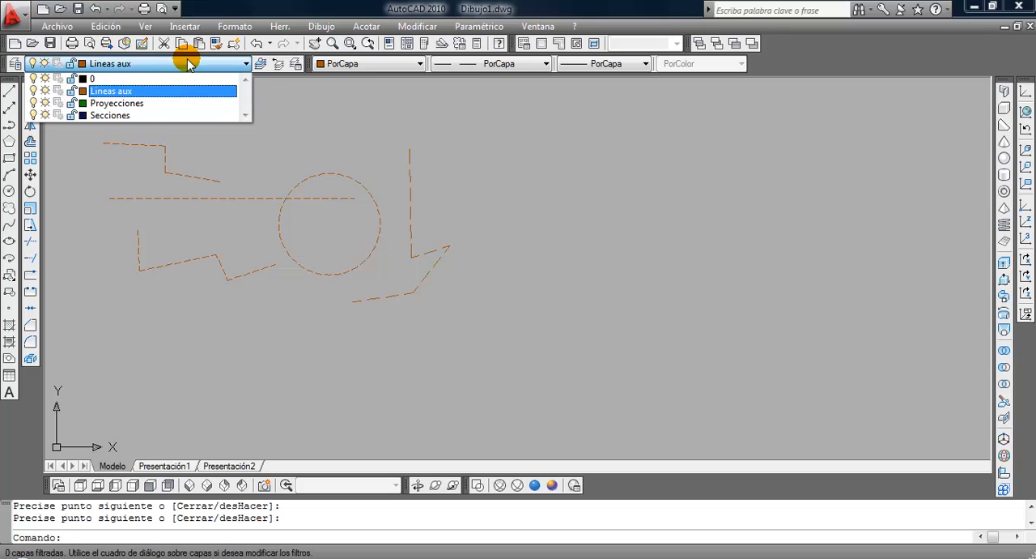
pyautogui.click(186, 104)
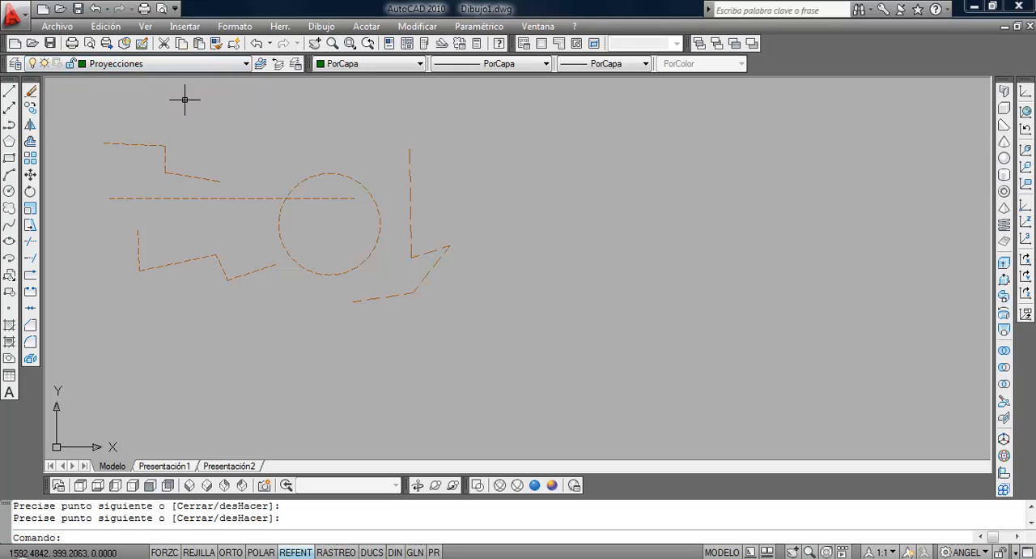
pyautogui.click(12, 158)
pyautogui.click(293, 336)
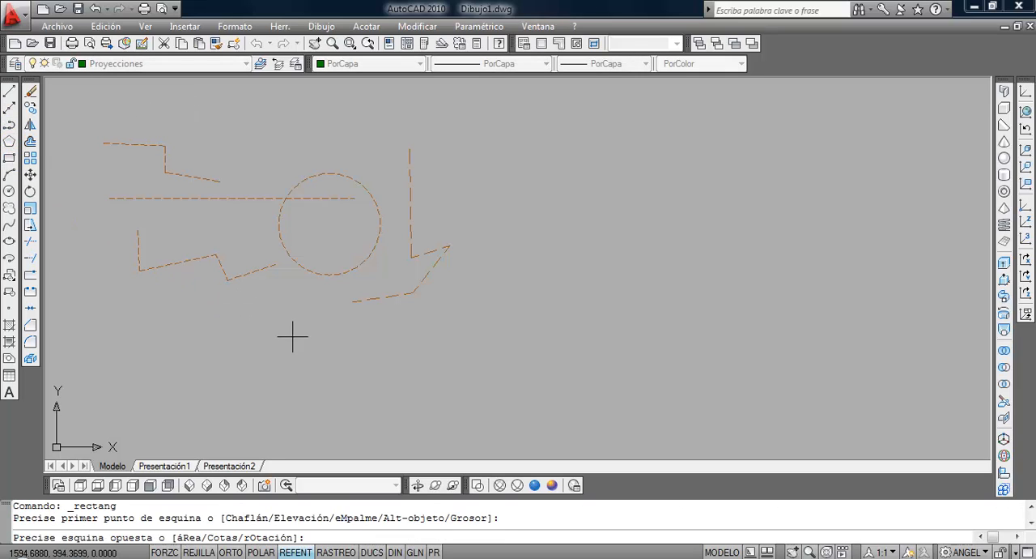
pyautogui.click(349, 381)
# Draw three connected line segments above the circle on the Proyecciones layer.
pyautogui.click(8, 91)
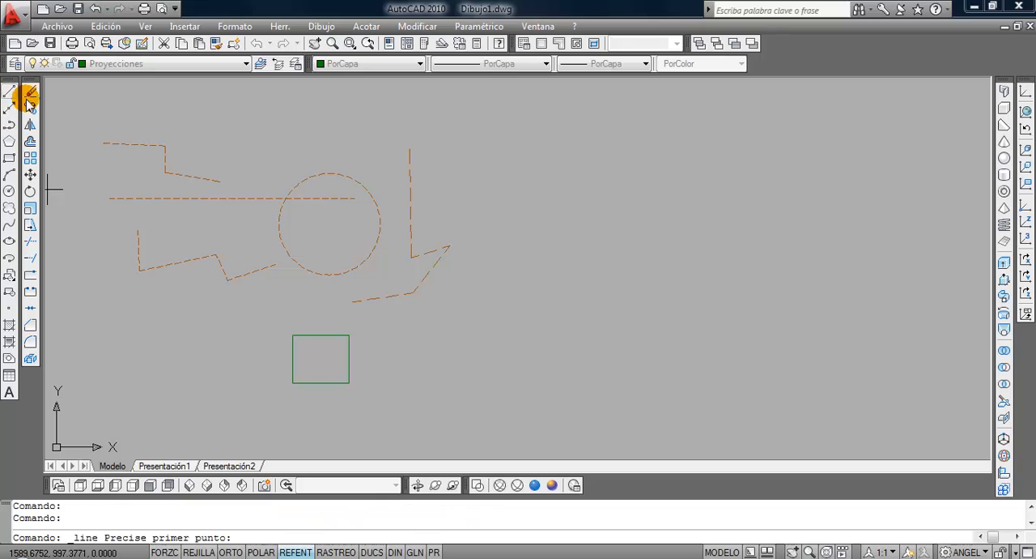
pyautogui.click(287, 126)
pyautogui.click(238, 166)
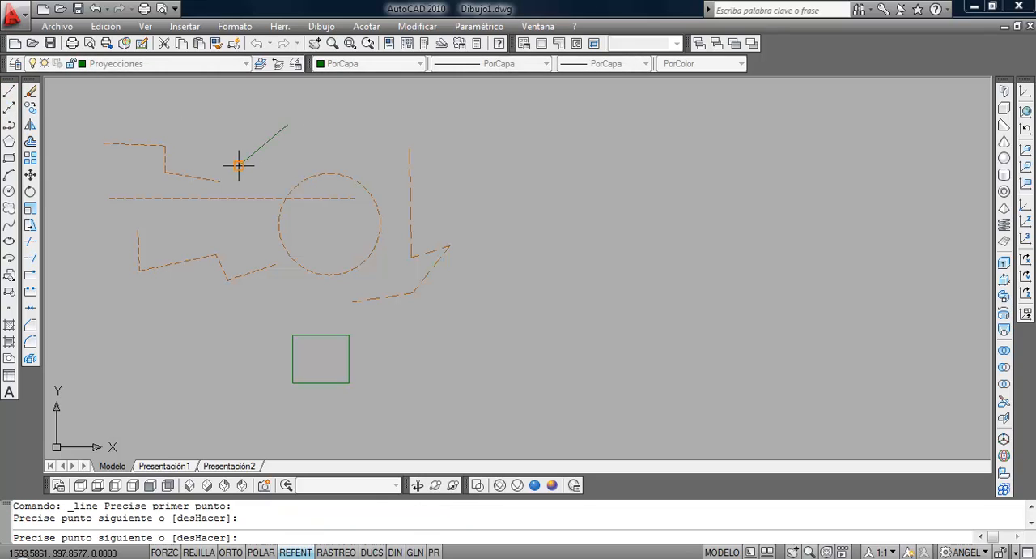
pyautogui.click(350, 144)
pyautogui.click(372, 171)
pyautogui.press('Return')
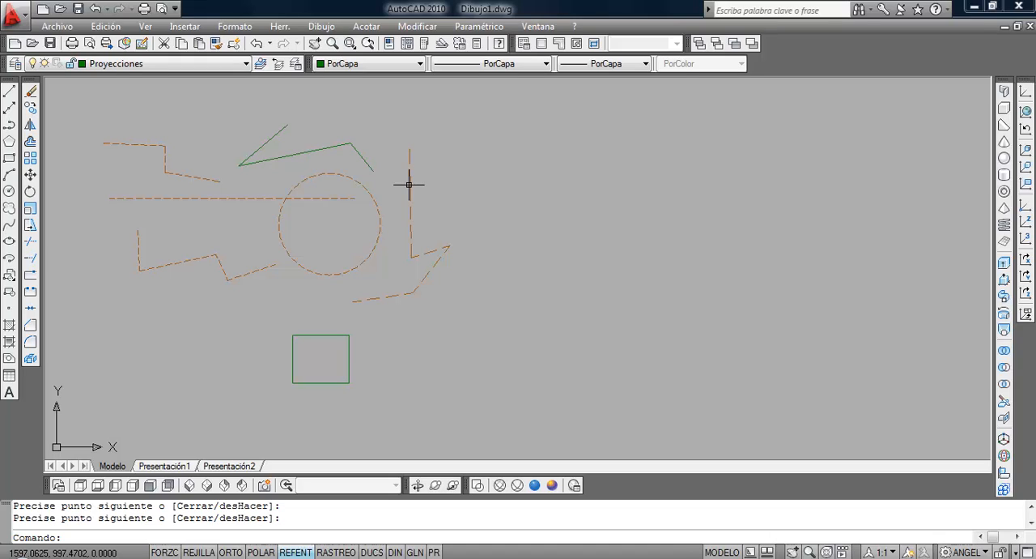
# Make Secciones the current layer and draw six connected line segments stepping down, far to the right of the other figures.
pyautogui.click(199, 64)
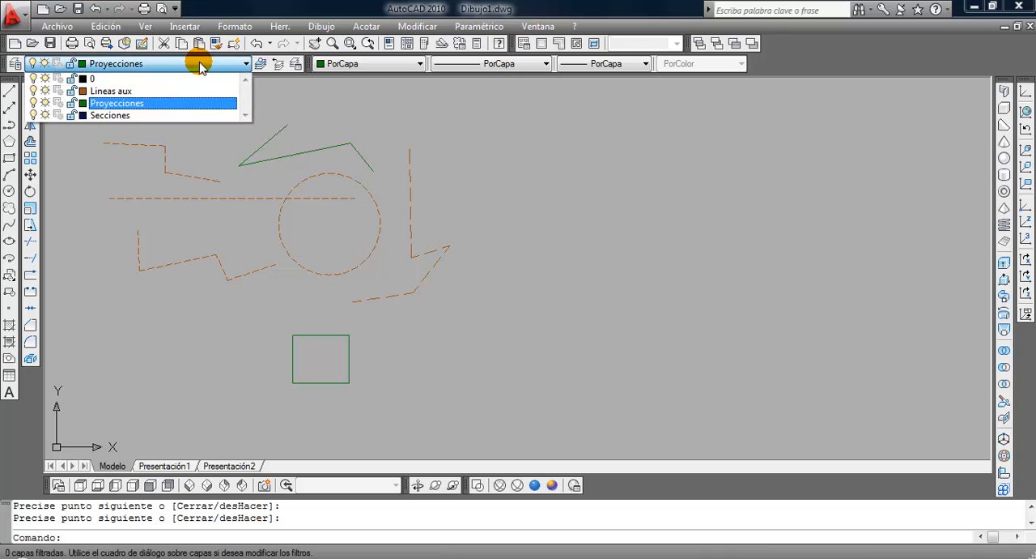
pyautogui.click(194, 115)
pyautogui.click(9, 91)
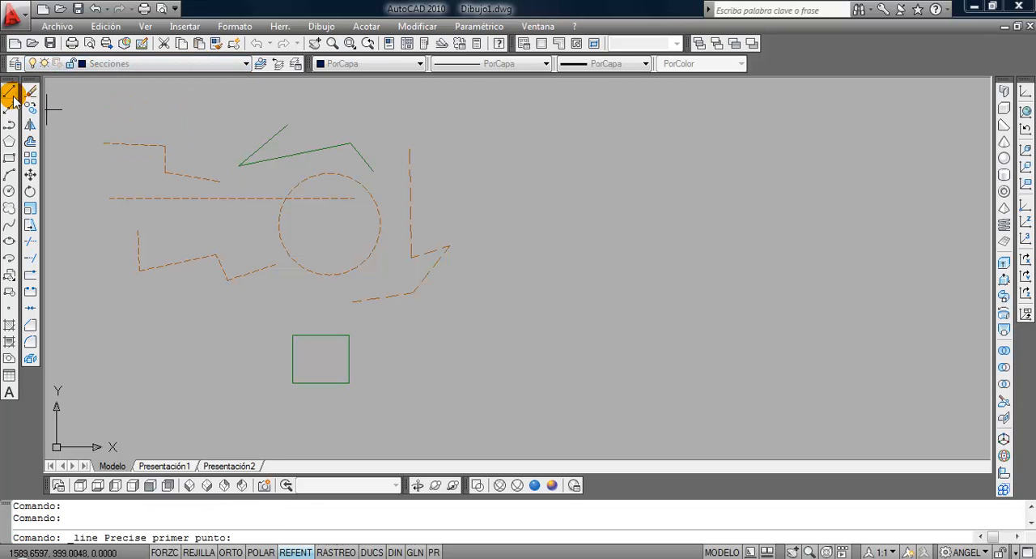
pyautogui.click(969, 117)
pyautogui.click(908, 158)
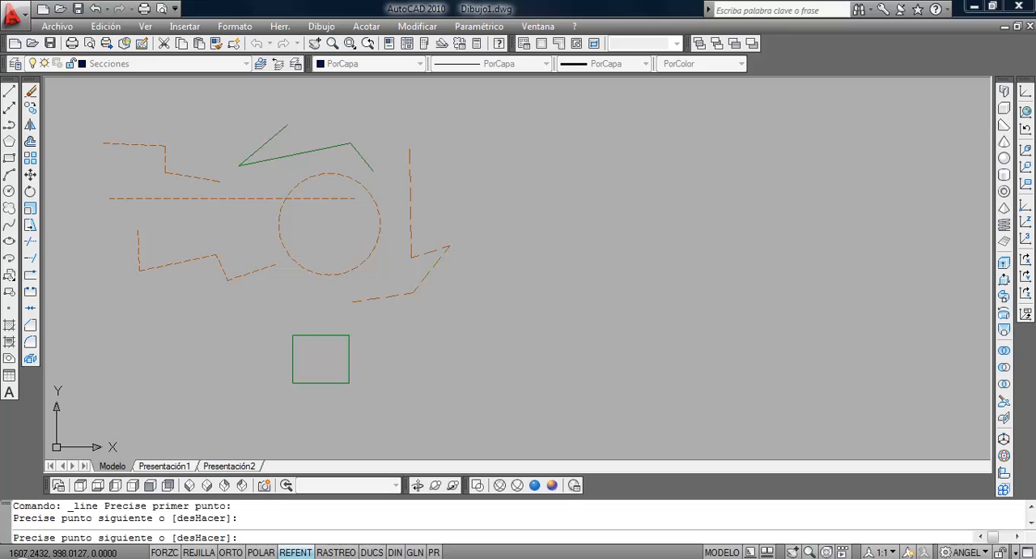
pyautogui.click(952, 164)
pyautogui.click(935, 214)
pyautogui.click(857, 212)
pyautogui.click(857, 264)
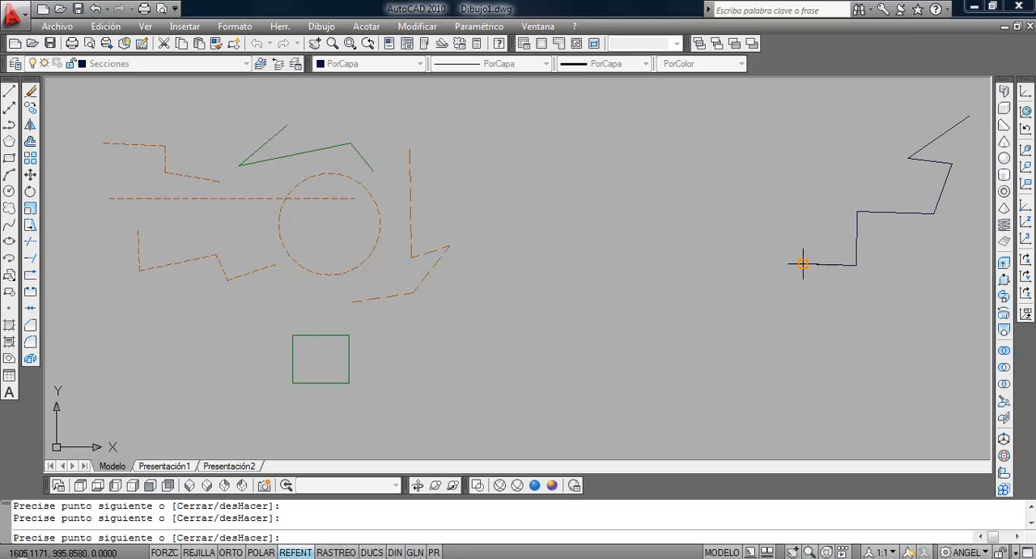
pyautogui.click(804, 264)
pyautogui.press('Return')
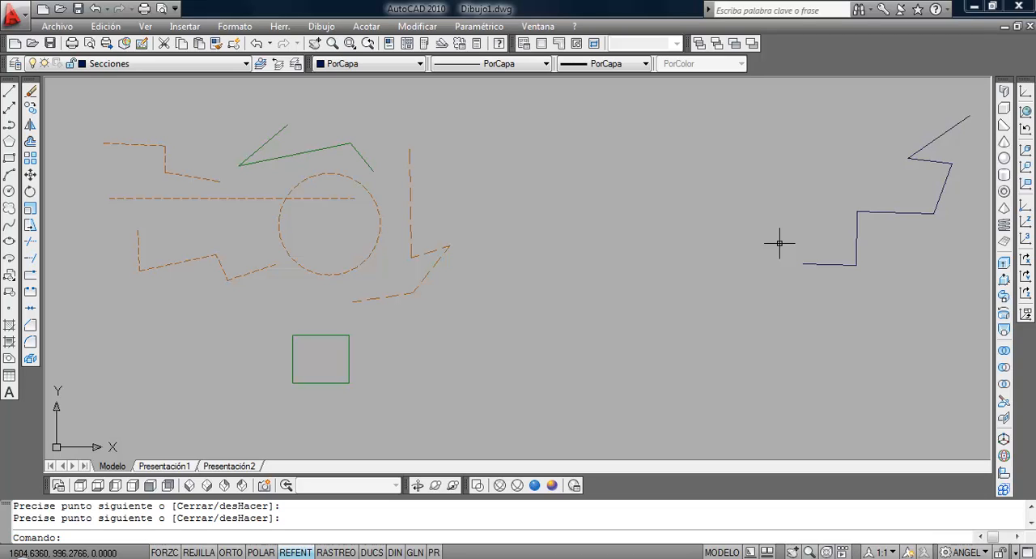
# Turn off the Lineas aux layer to hide its dashed objects.
pyautogui.scroll(-2, 600, 249)
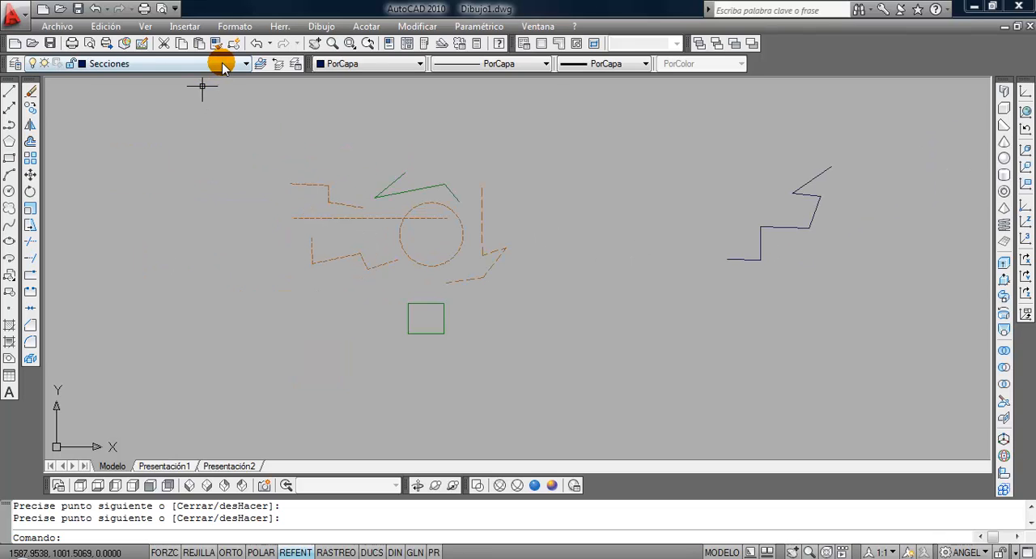
pyautogui.click(223, 65)
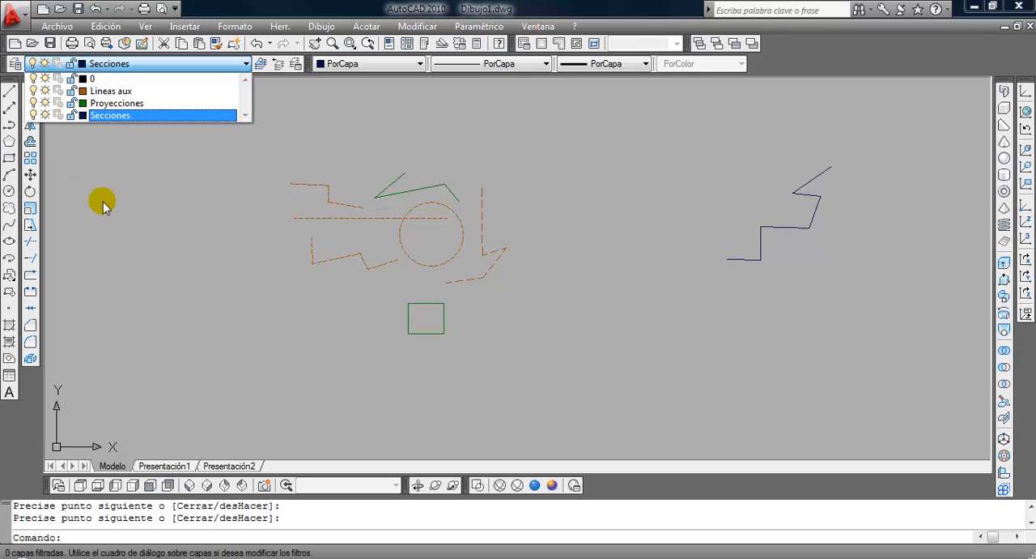
pyautogui.click(169, 173)
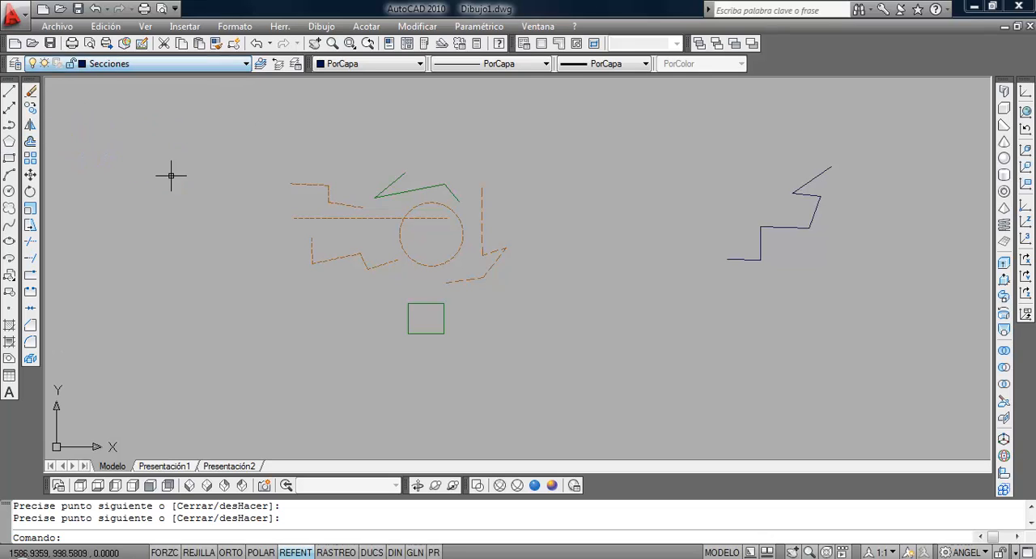
pyautogui.click(173, 65)
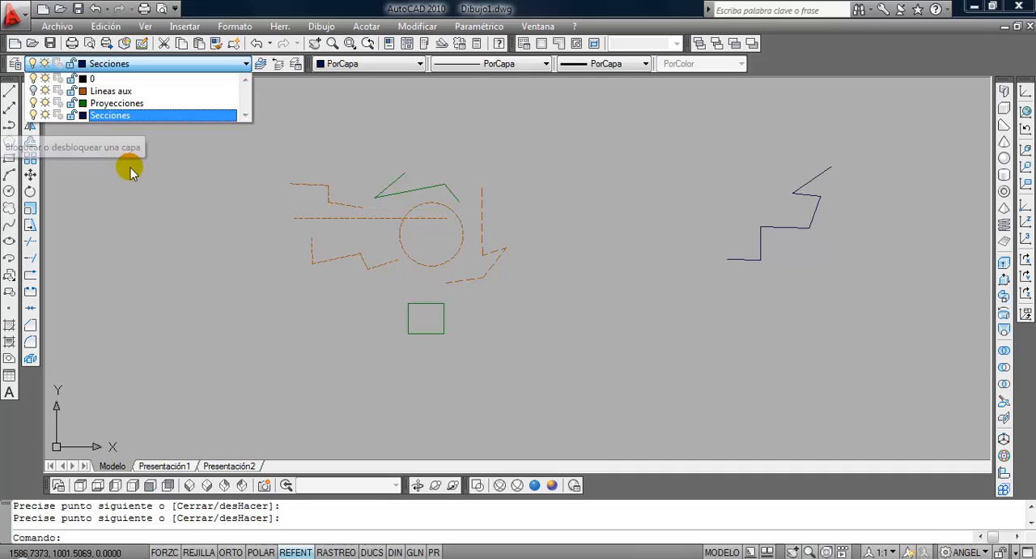
pyautogui.click(200, 200)
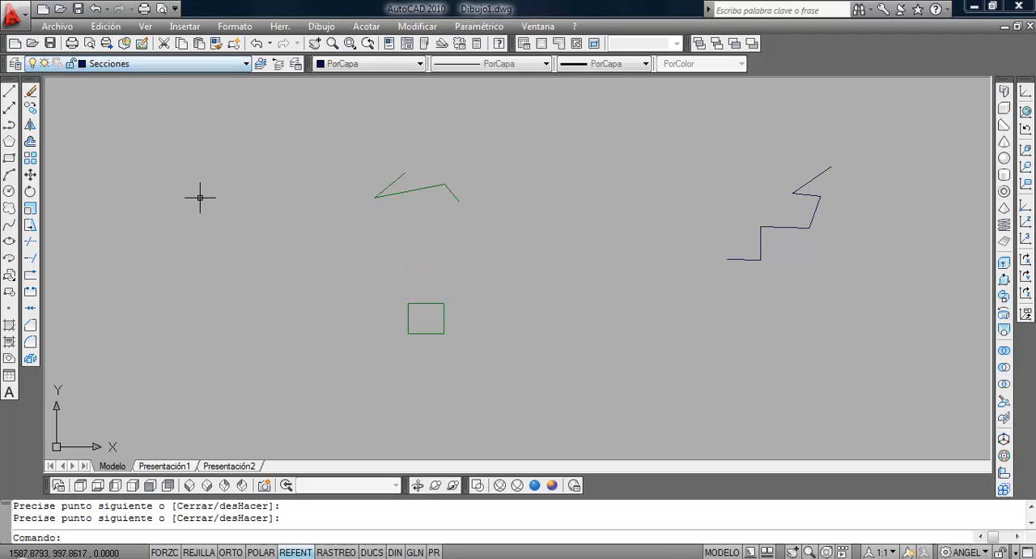
pyautogui.scroll(2, 437, 221)
pyautogui.scroll(-2, 433, 222)
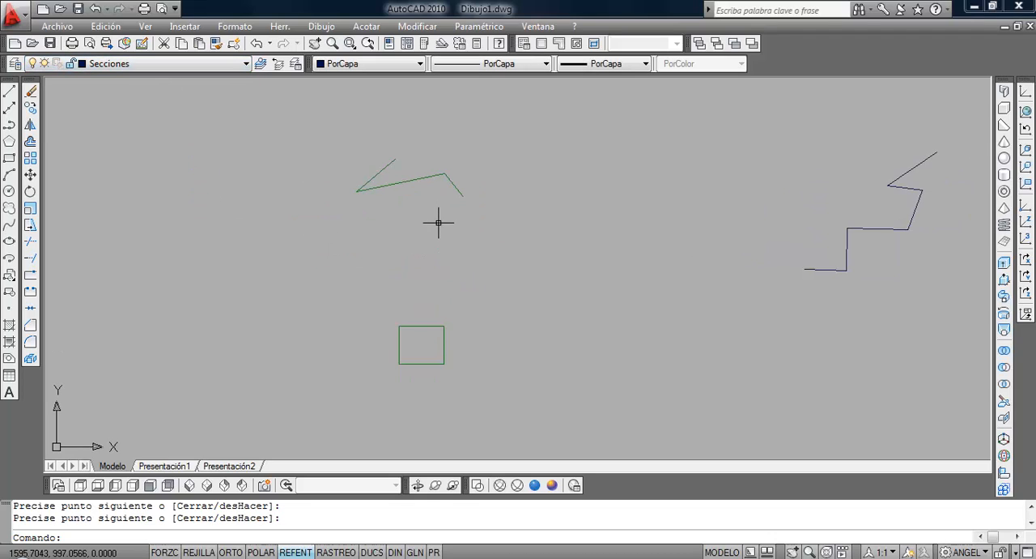
pyautogui.scroll(1, 431, 222)
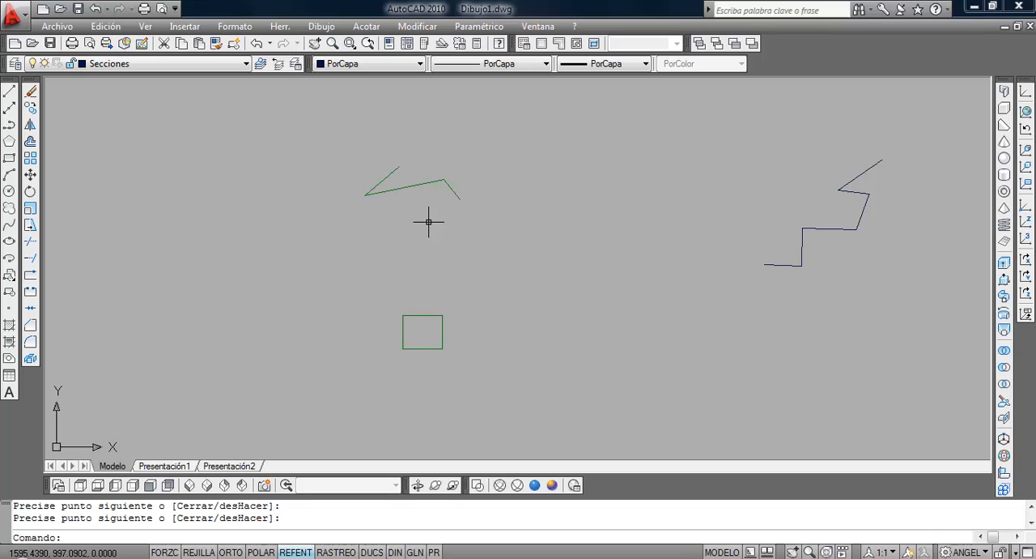
# Turn the Lineas aux layer back on.
pyautogui.click(180, 64)
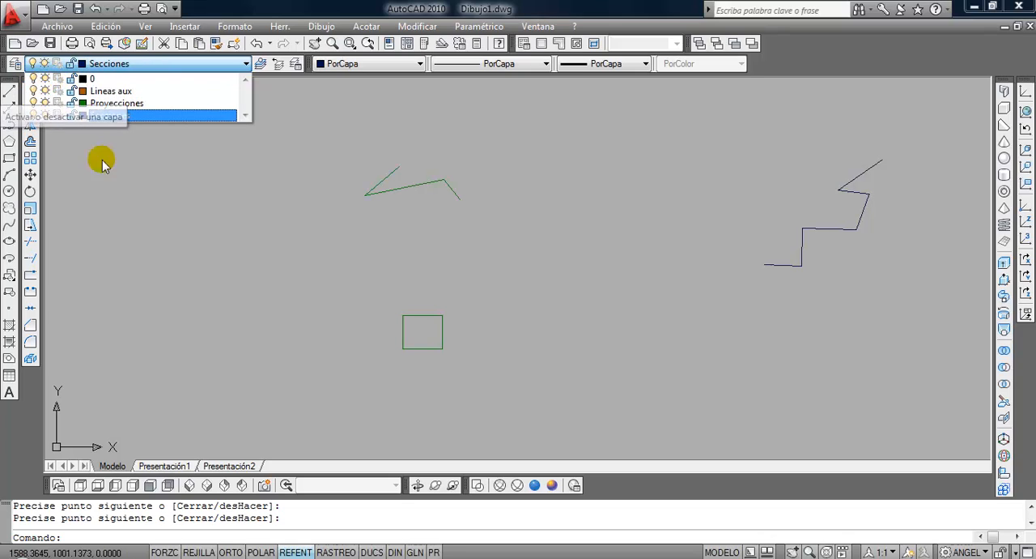
pyautogui.click(208, 219)
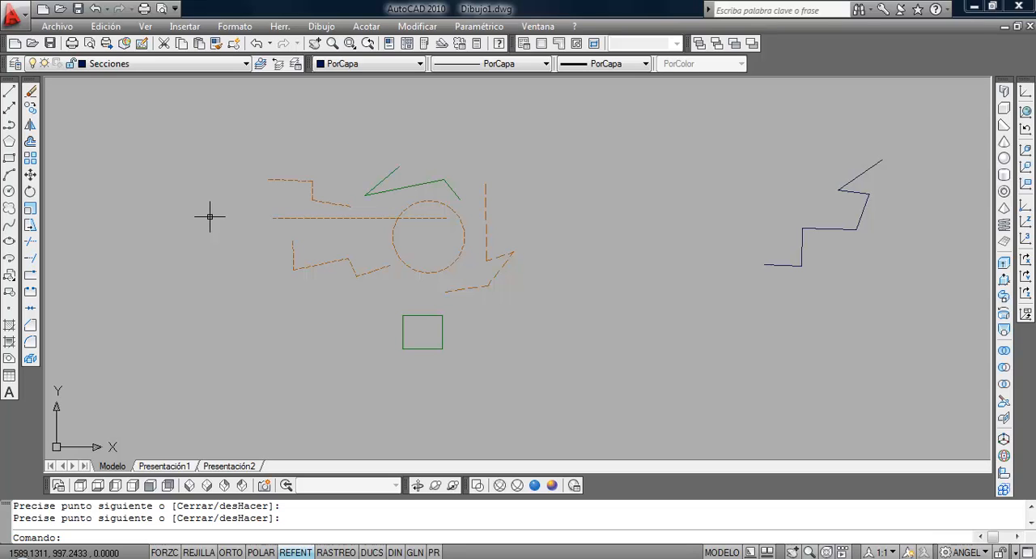
pyautogui.click(209, 65)
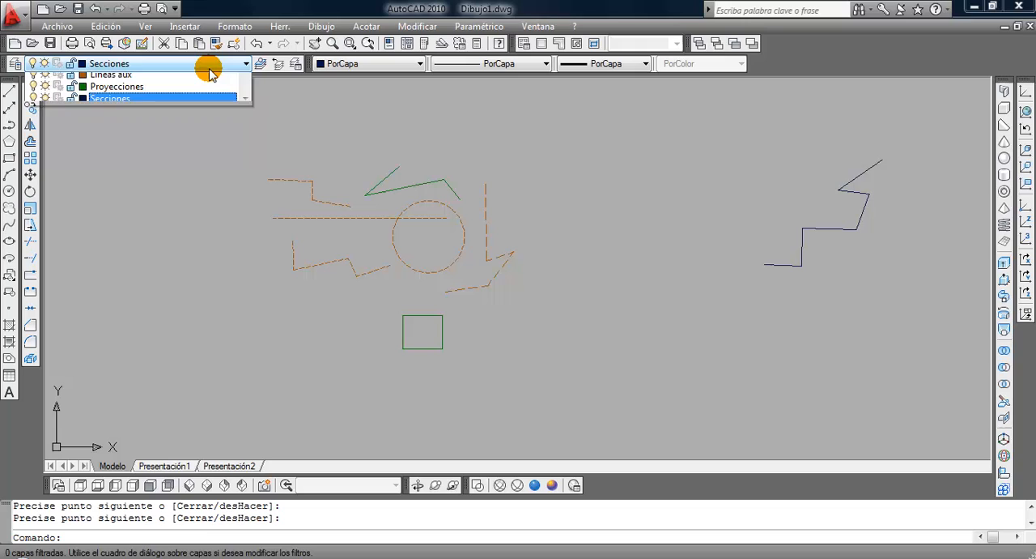
pyautogui.click(140, 66)
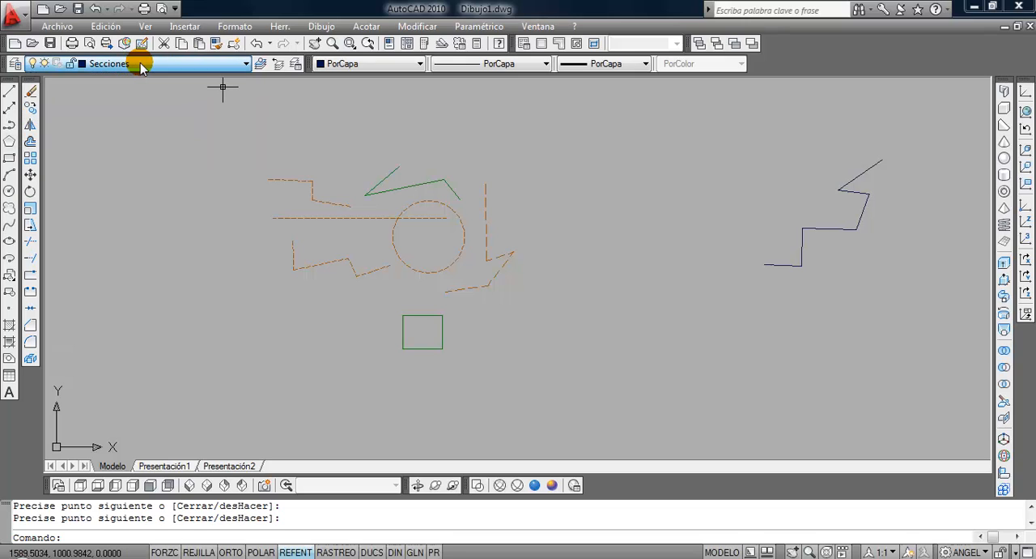
# Turn off the current layer Secciones and accept the warning about it.
pyautogui.click(139, 67)
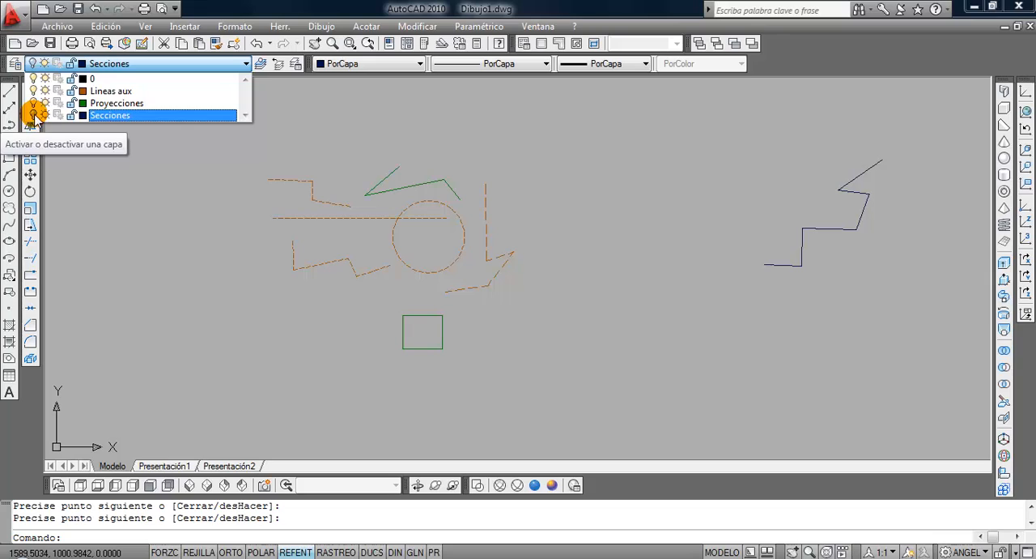
pyautogui.click(111, 174)
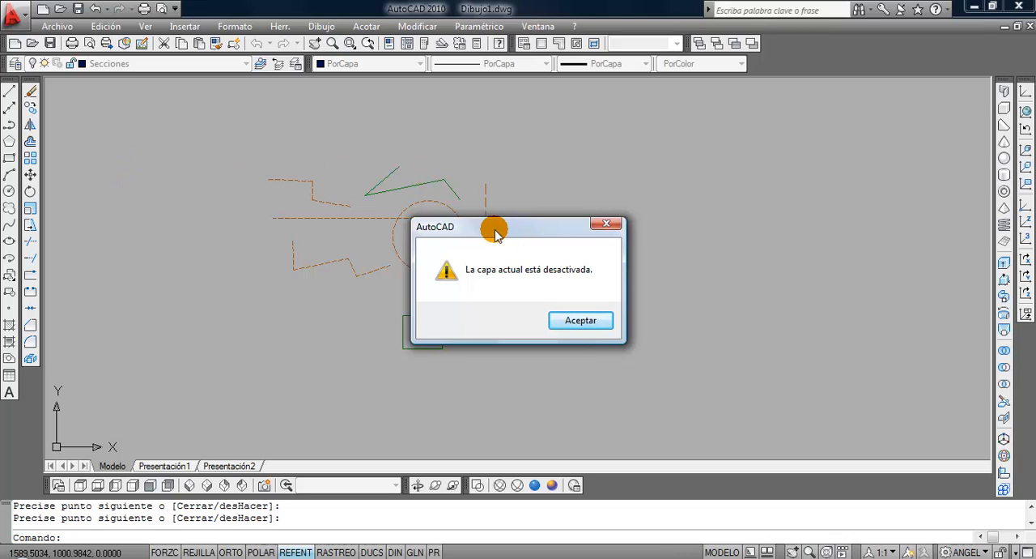
pyautogui.moveTo(500, 219); pyautogui.dragTo(504, 196)
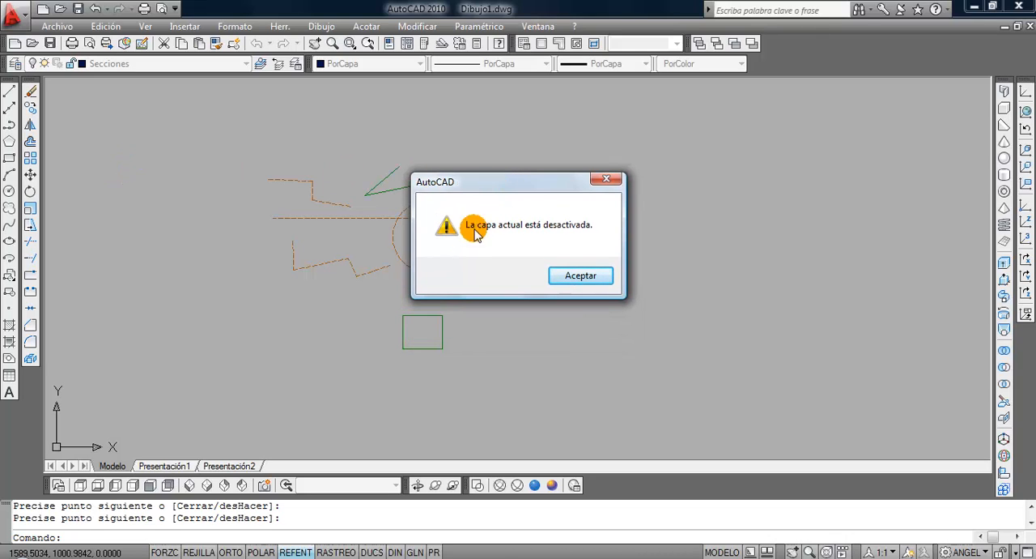
pyautogui.click(579, 276)
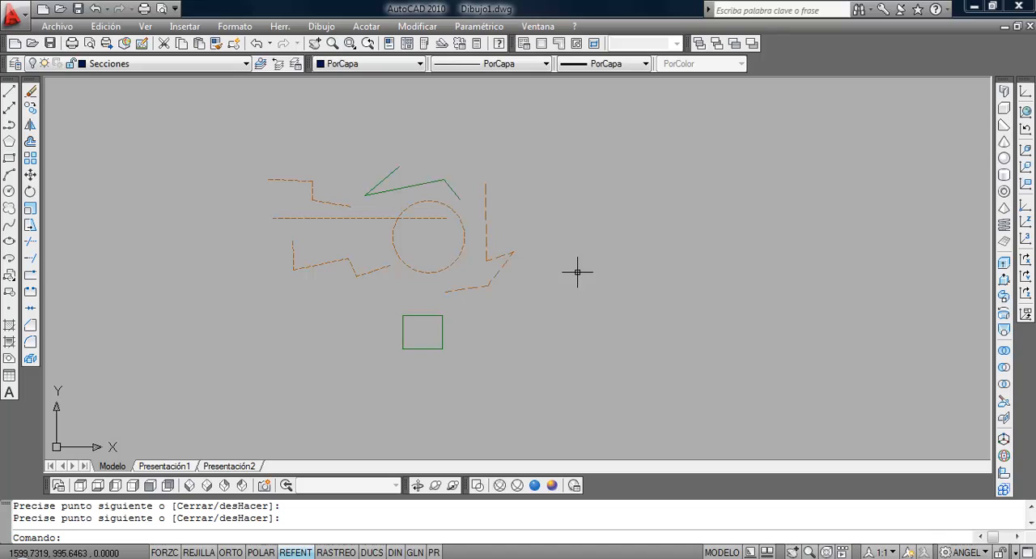
# Draw a chain of connected line segments to the left of the rectangle on the turned-off Secciones layer.
pyautogui.click(9, 91)
pyautogui.click(306, 318)
pyautogui.click(297, 346)
pyautogui.click(343, 348)
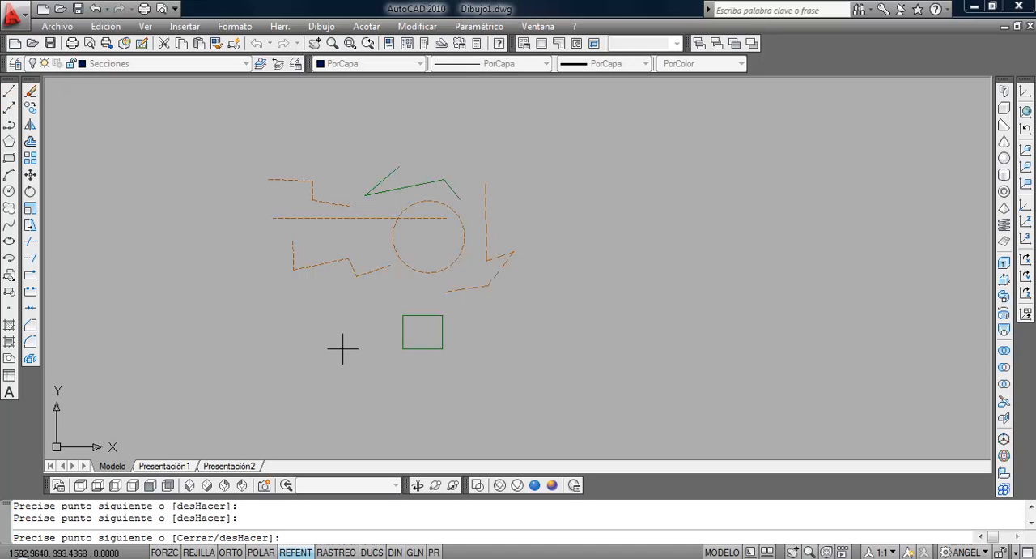
pyautogui.click(350, 370)
pyautogui.click(352, 314)
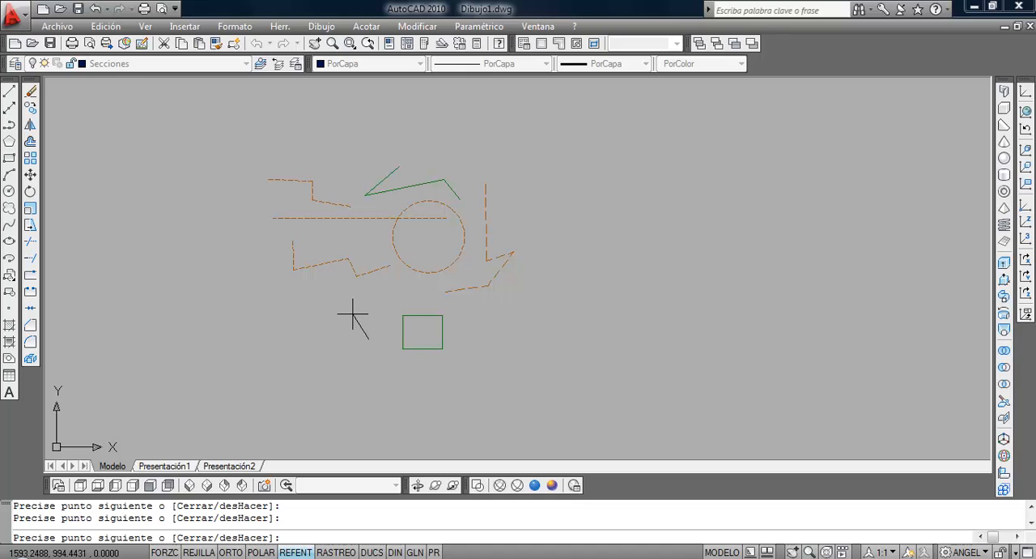
pyautogui.press('Return')
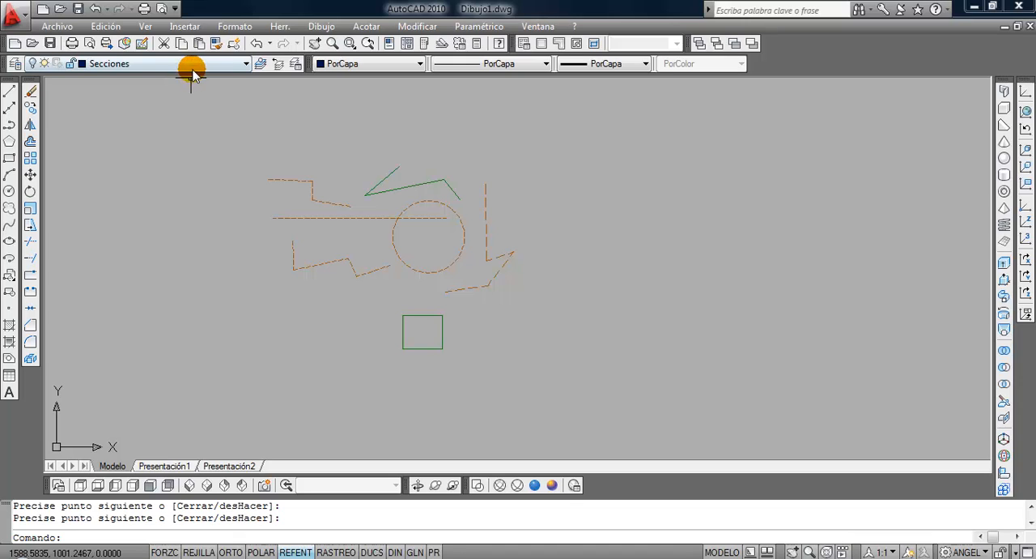
# Turn the Secciones layer back on.
pyautogui.click(187, 64)
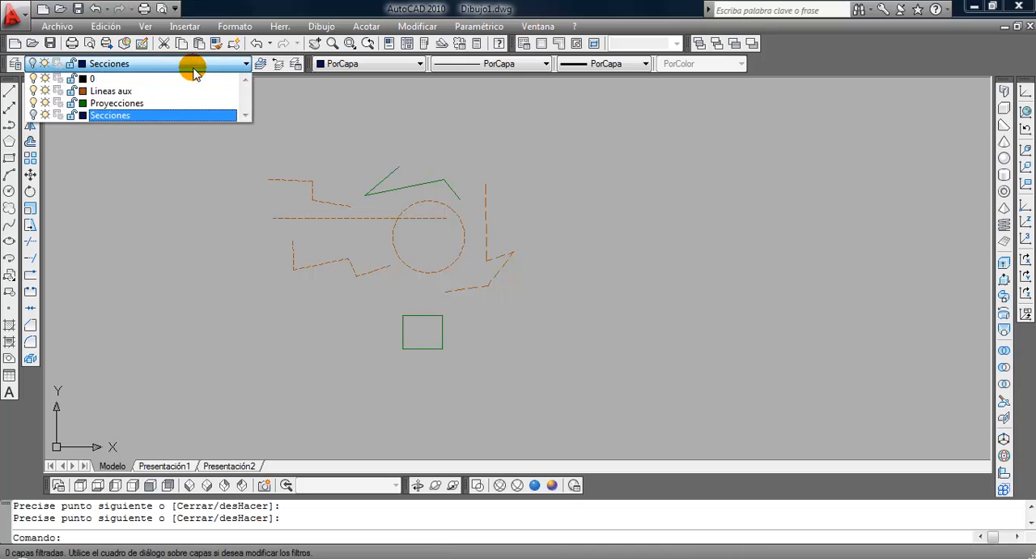
pyautogui.click(34, 115)
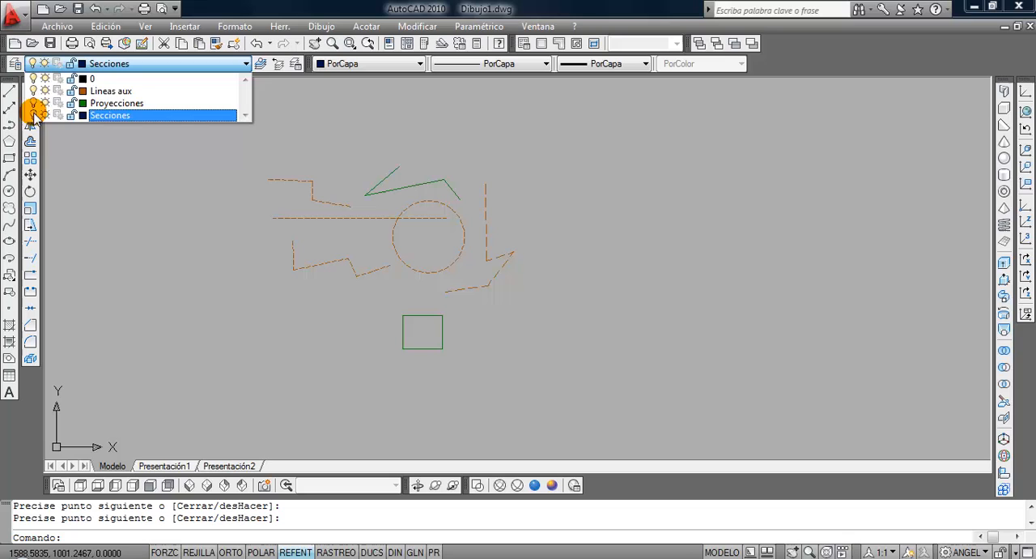
pyautogui.click(235, 286)
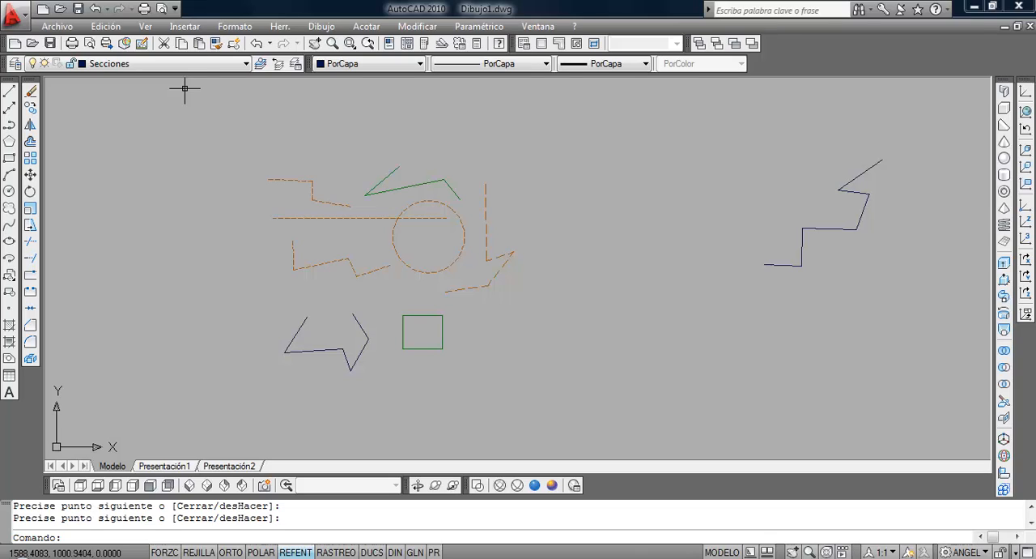
# Make Lineas aux the current layer and freeze the Secciones layer.
pyautogui.click(195, 65)
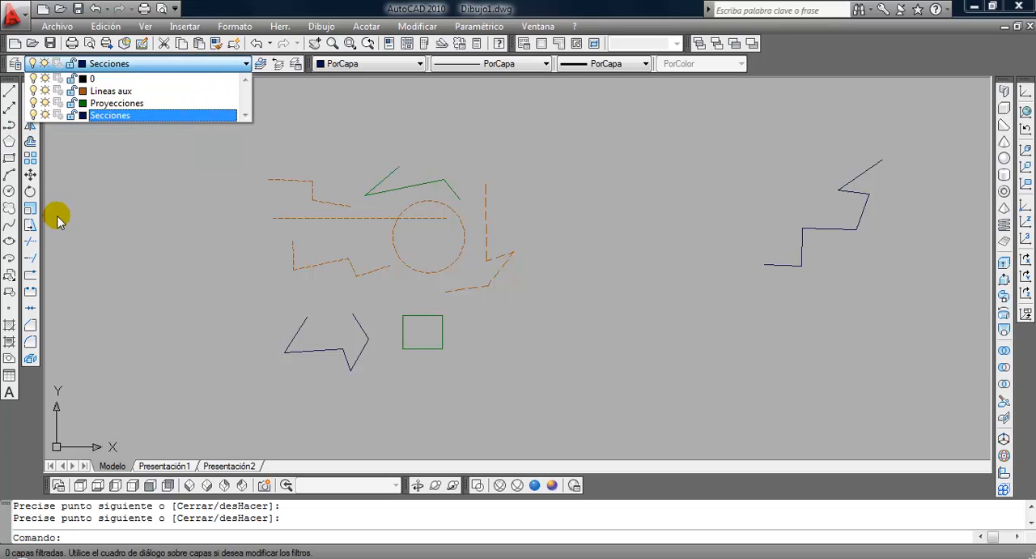
pyautogui.click(121, 90)
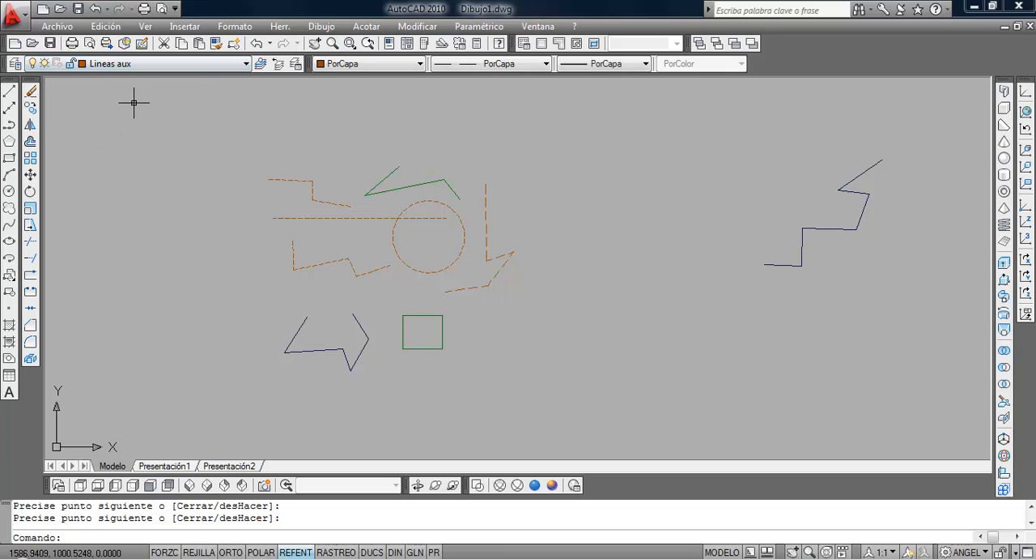
pyautogui.click(138, 64)
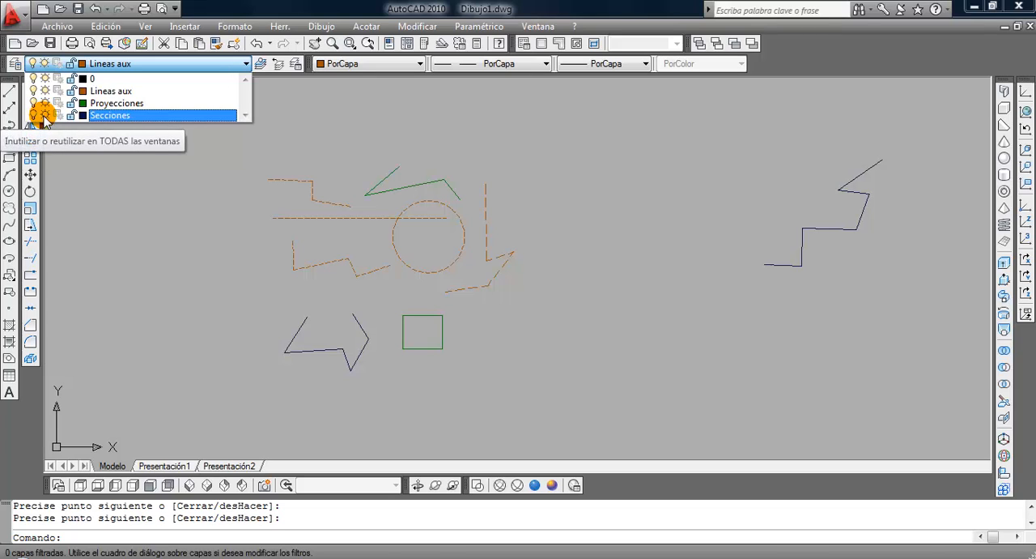
pyautogui.click(45, 117)
pyautogui.click(317, 244)
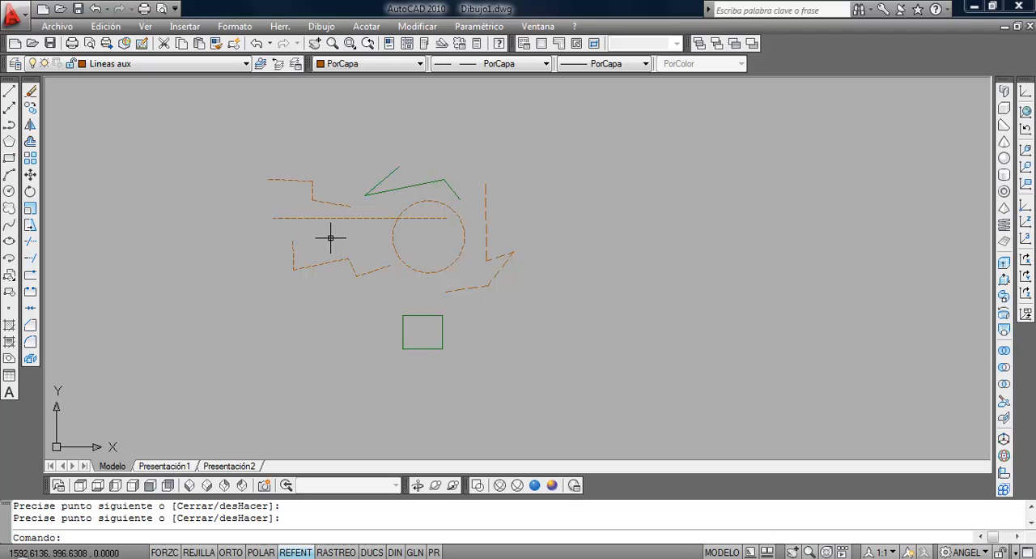
# Thaw the Secciones layer but turn it off instead, and zoom to the drawing extents.
pyautogui.click(180, 63)
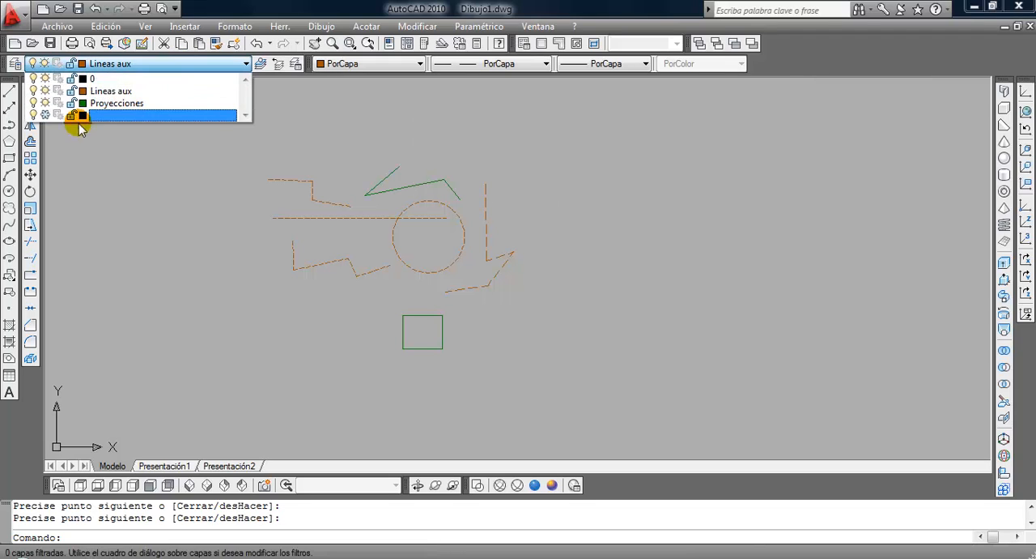
pyautogui.click(46, 116)
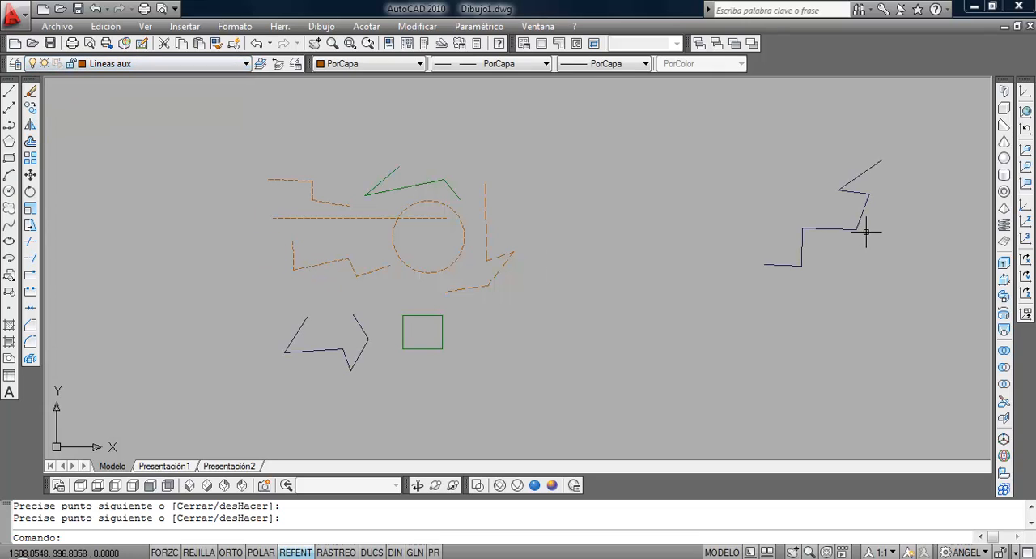
pyautogui.click(165, 68)
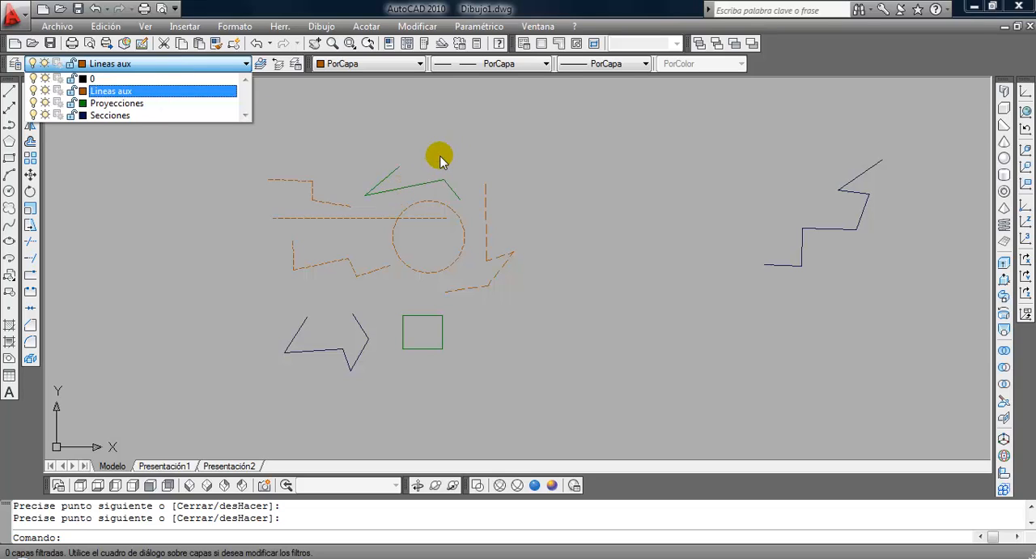
pyautogui.click(33, 114)
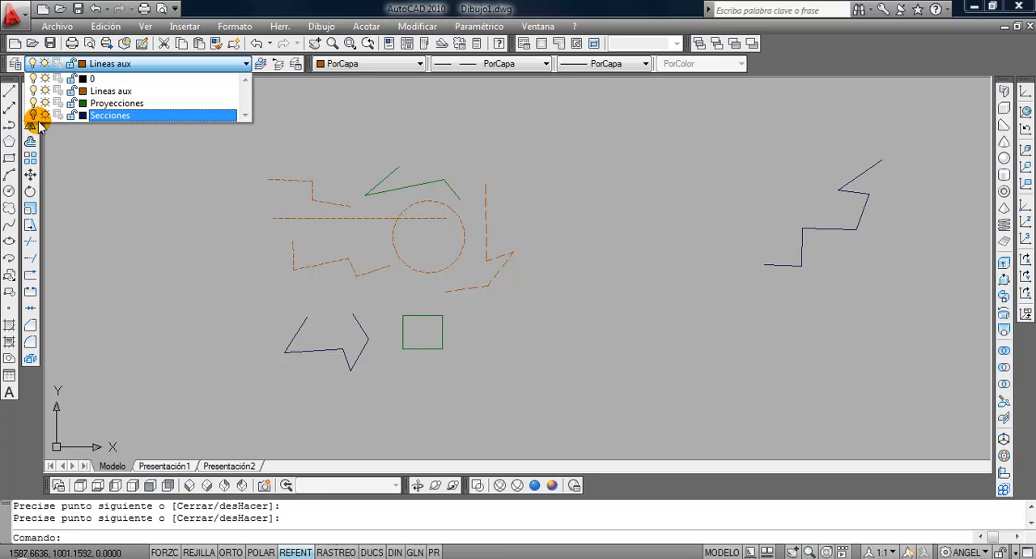
pyautogui.click(138, 198)
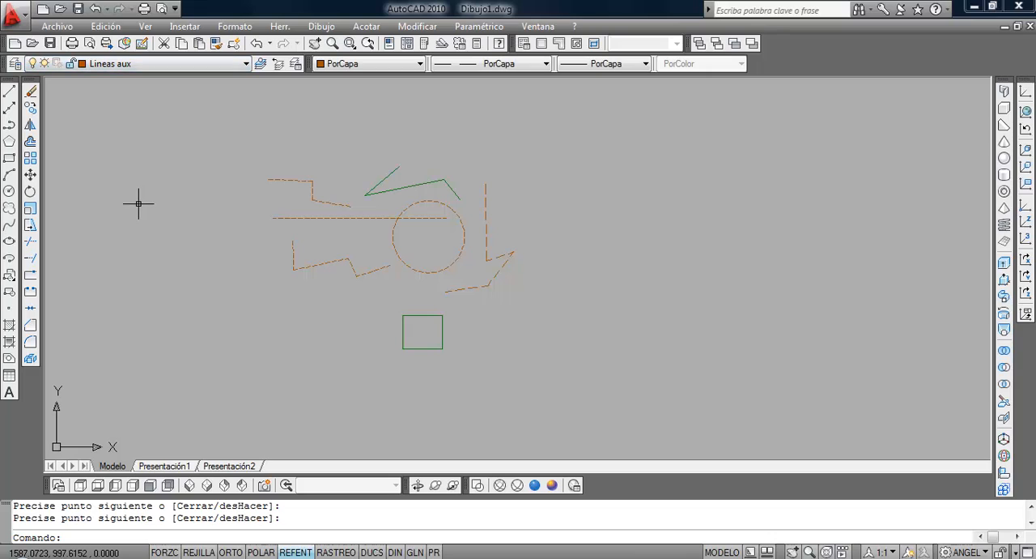
pyautogui.middleClick(385, 257)
pyautogui.middleClick(386, 257)
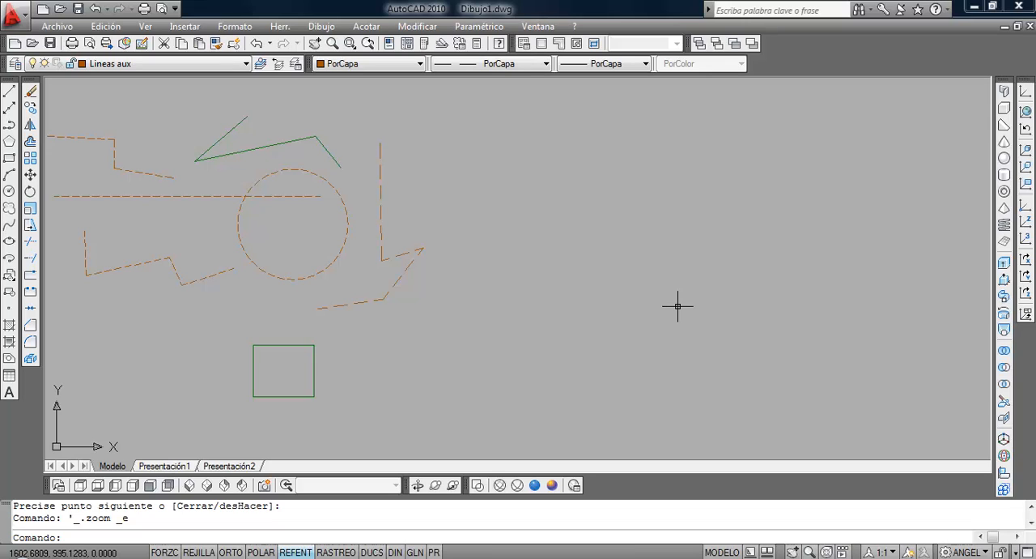
# Turn the Secciones layer on again but freeze it, and zoom to the drawing extents.
pyautogui.click(173, 63)
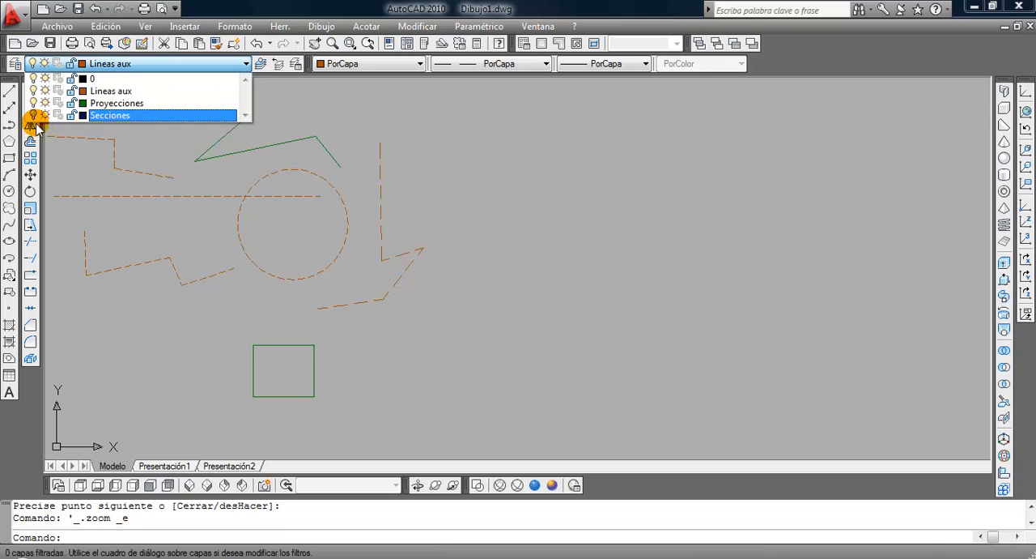
pyautogui.click(281, 228)
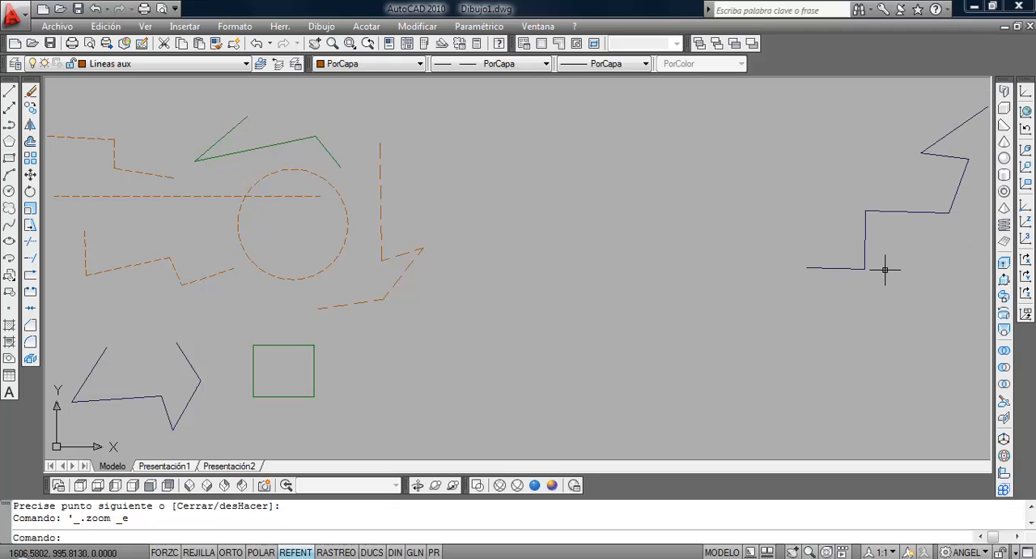
pyautogui.click(170, 64)
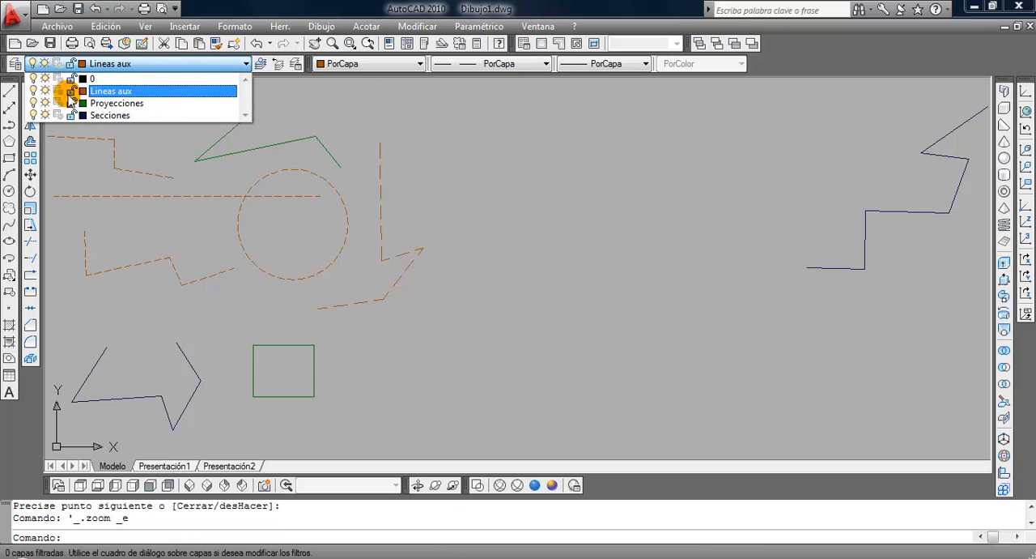
pyautogui.click(45, 115)
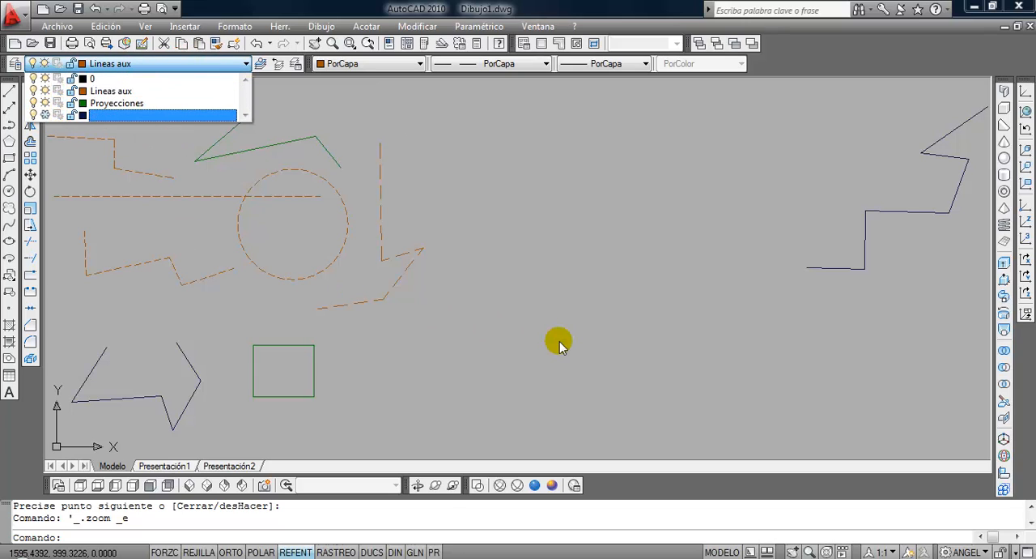
pyautogui.click(559, 341)
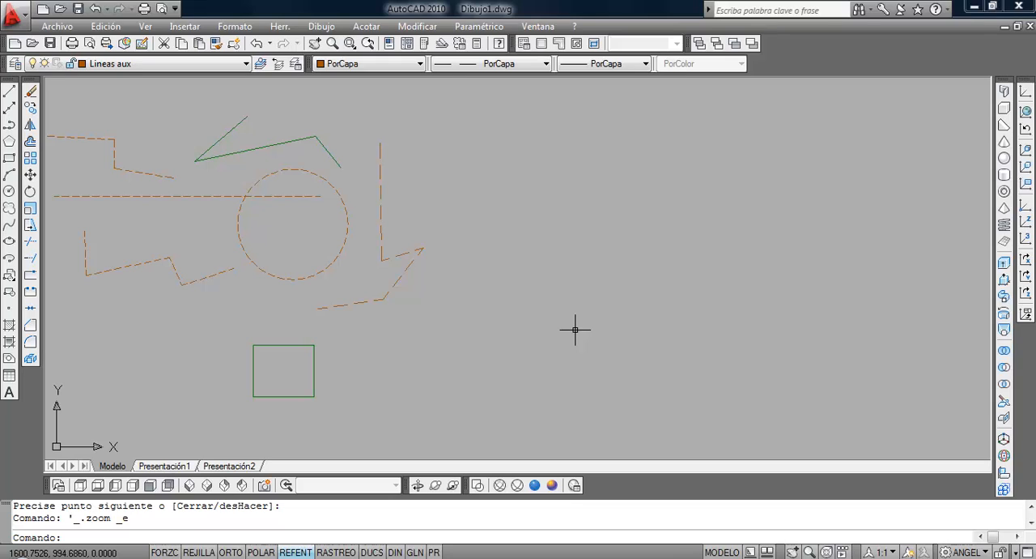
pyautogui.middleClick(458, 293)
pyautogui.middleClick(458, 293)
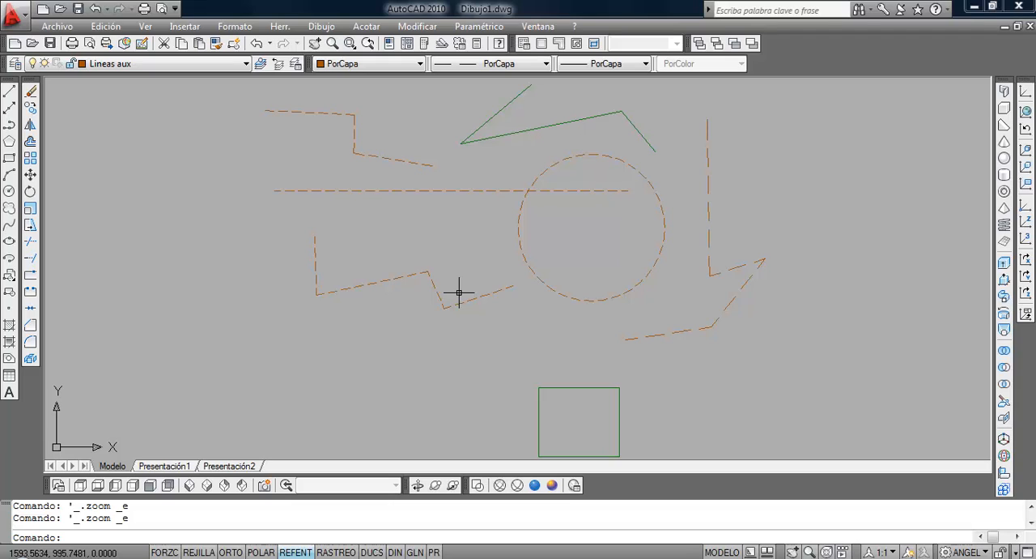
# Thaw the Secciones layer and zoom to the extents of the whole drawing.
pyautogui.click(151, 63)
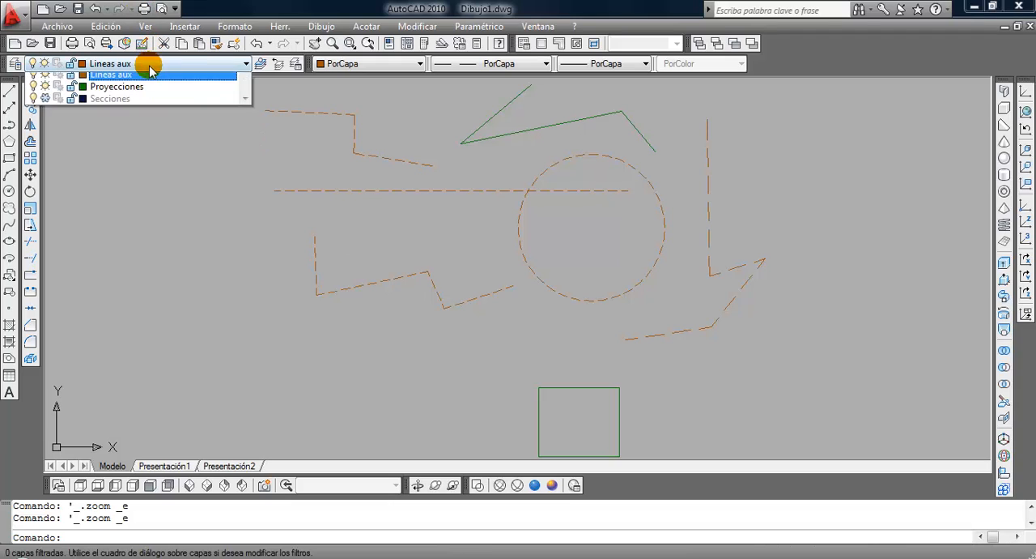
pyautogui.click(45, 115)
pyautogui.click(278, 238)
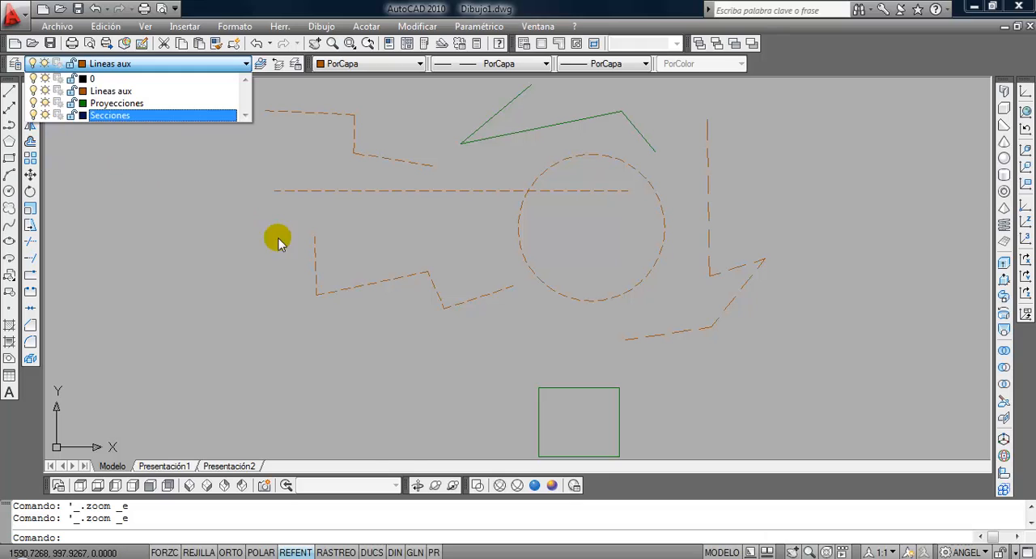
pyautogui.click(387, 407)
pyautogui.middleClick(381, 401)
pyautogui.middleClick(381, 402)
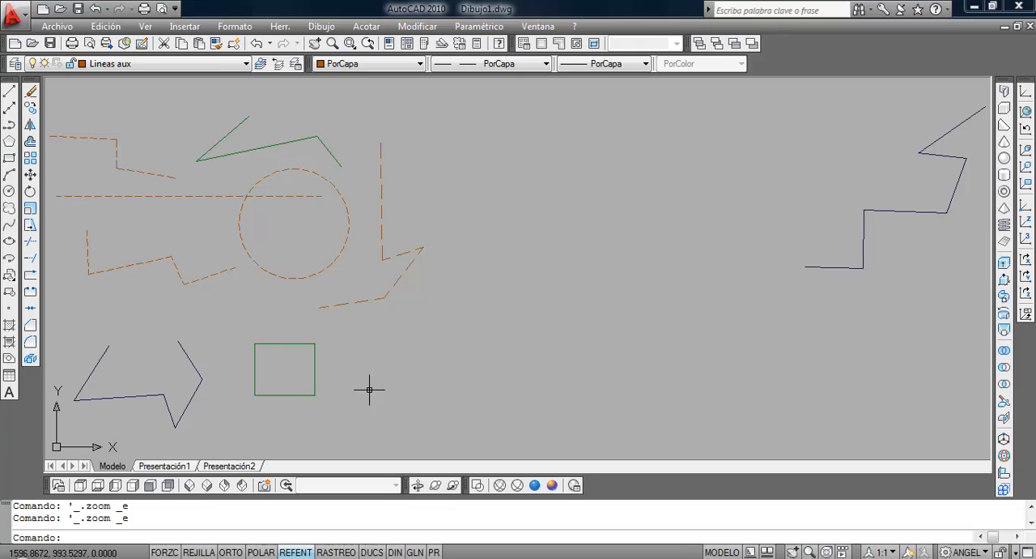
# Switch to the southwest isometric view and draw a solid box about 0.77 high on the Lineas aux layer, beside the existing shapes.
pyautogui.click(191, 484)
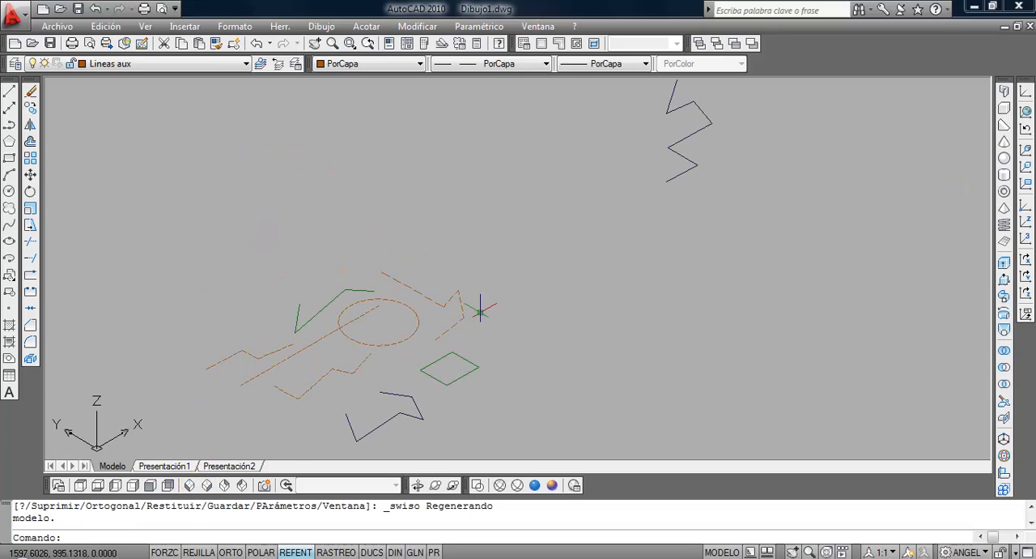
pyautogui.moveTo(479, 304); pyautogui.dragTo(354, 348, button='middle')
pyautogui.scroll(2, 340, 320)
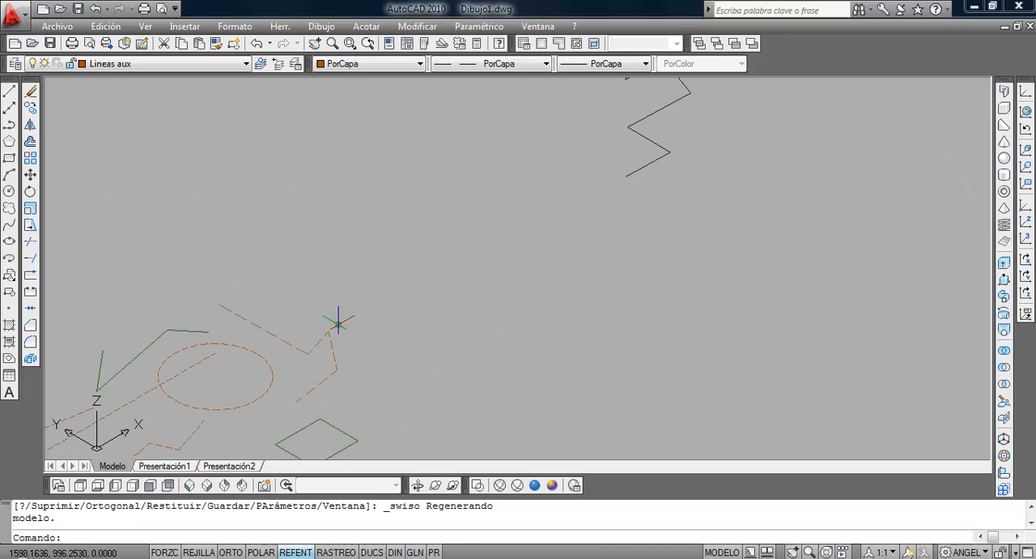
pyautogui.click(1003, 108)
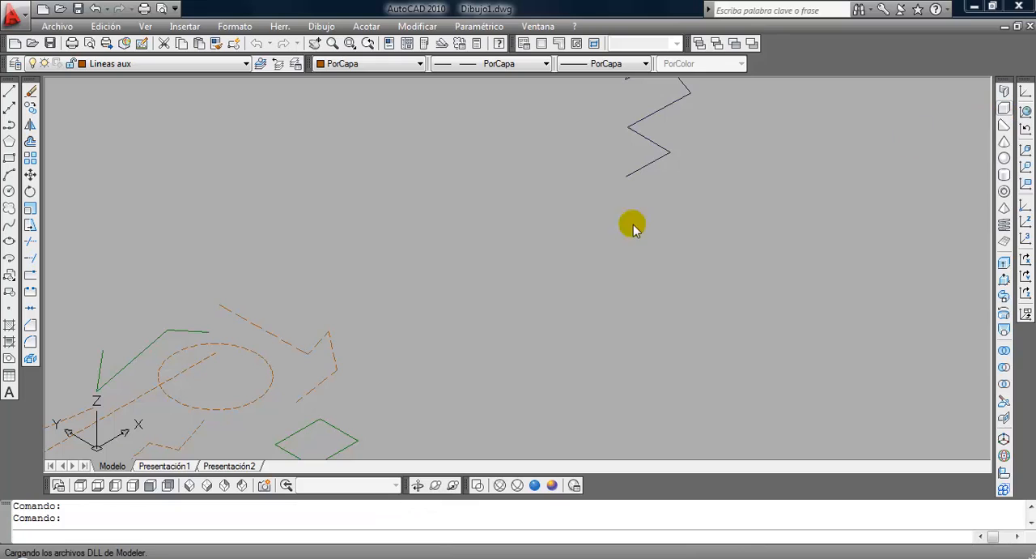
pyautogui.click(448, 308)
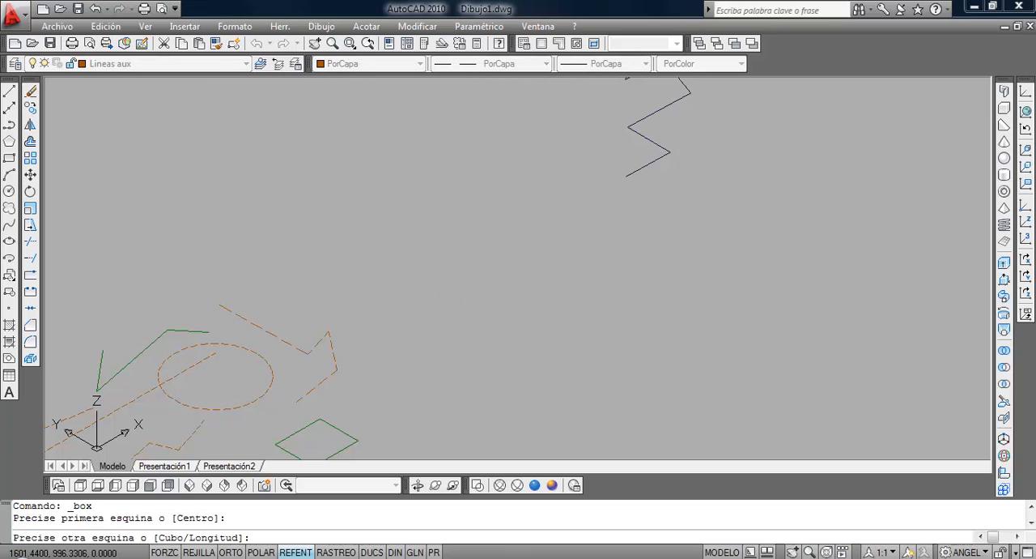
pyautogui.click(463, 243)
pyautogui.click(464, 210)
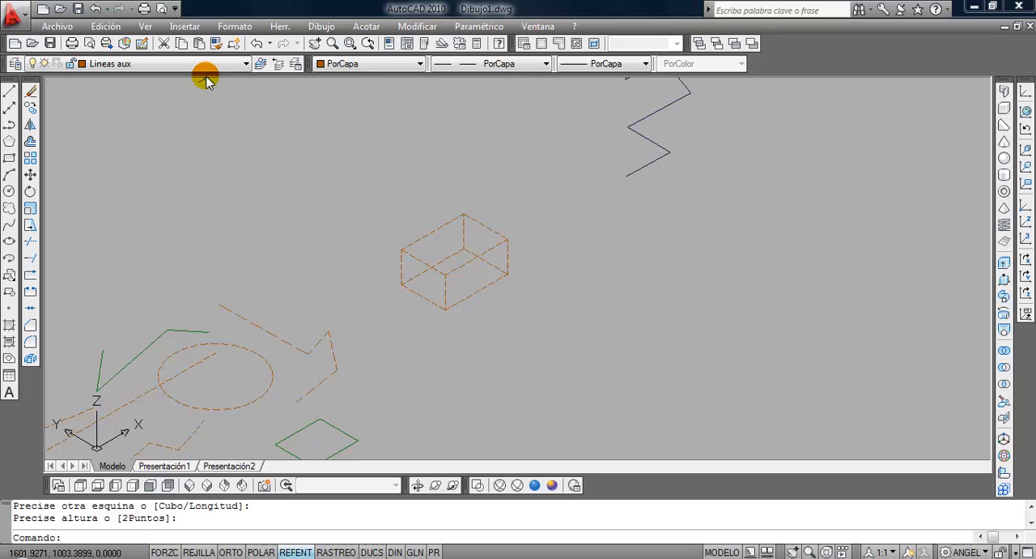
# Draw a second box on the Secciones layer, covering the first box's top face, and display the model with hidden lines removed.
pyautogui.click(204, 64)
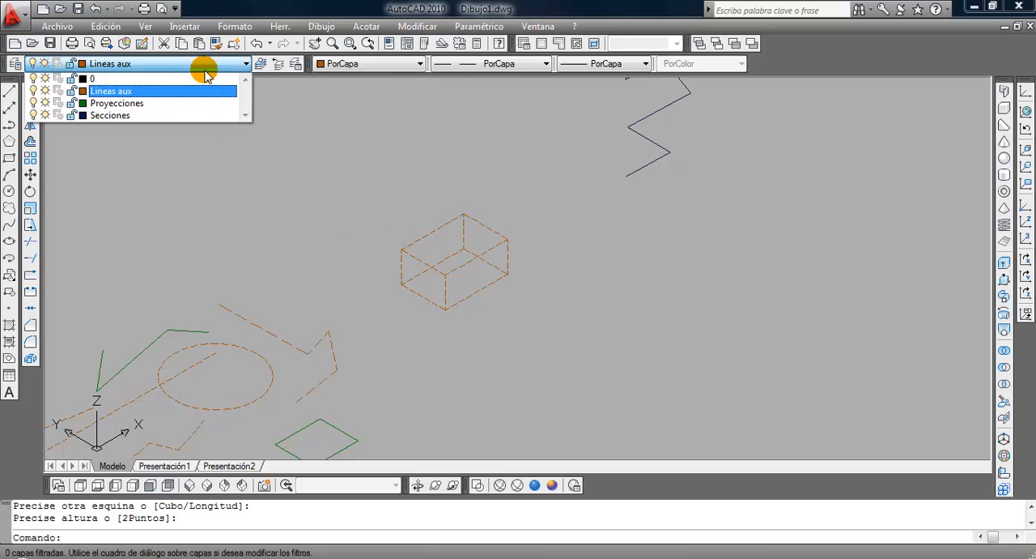
pyautogui.click(196, 115)
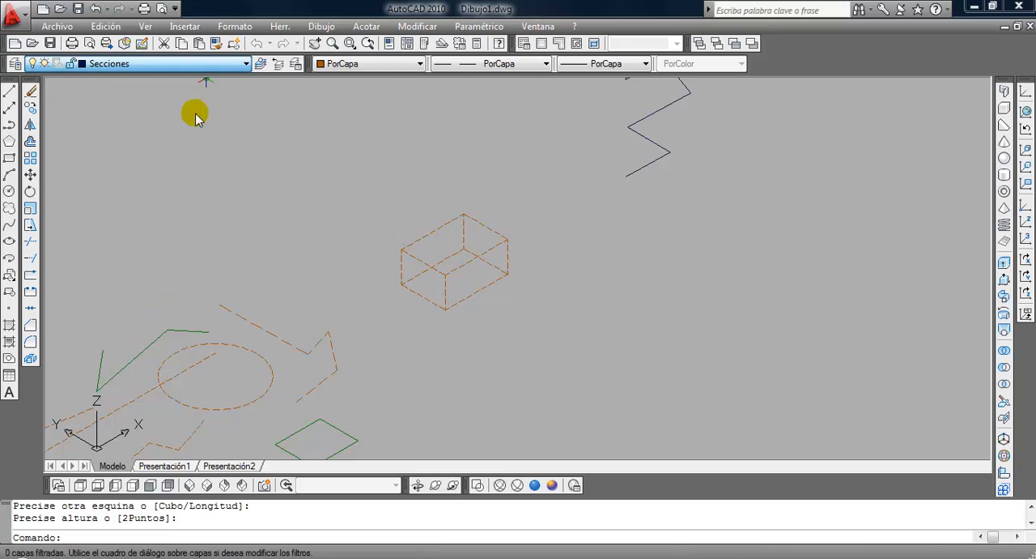
pyautogui.click(1004, 108)
pyautogui.click(443, 261)
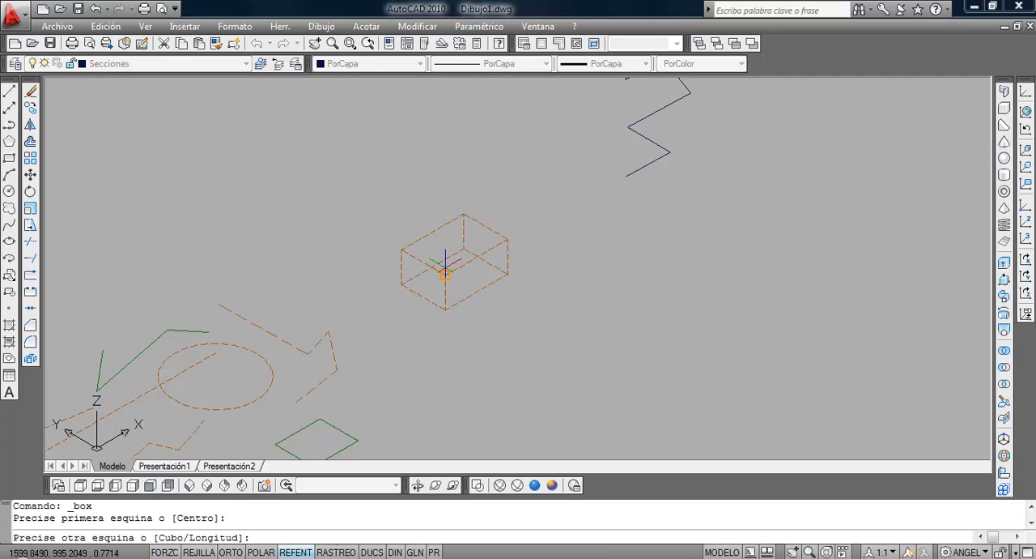
pyautogui.click(465, 216)
pyautogui.click(473, 185)
pyautogui.scroll(5, 480, 230)
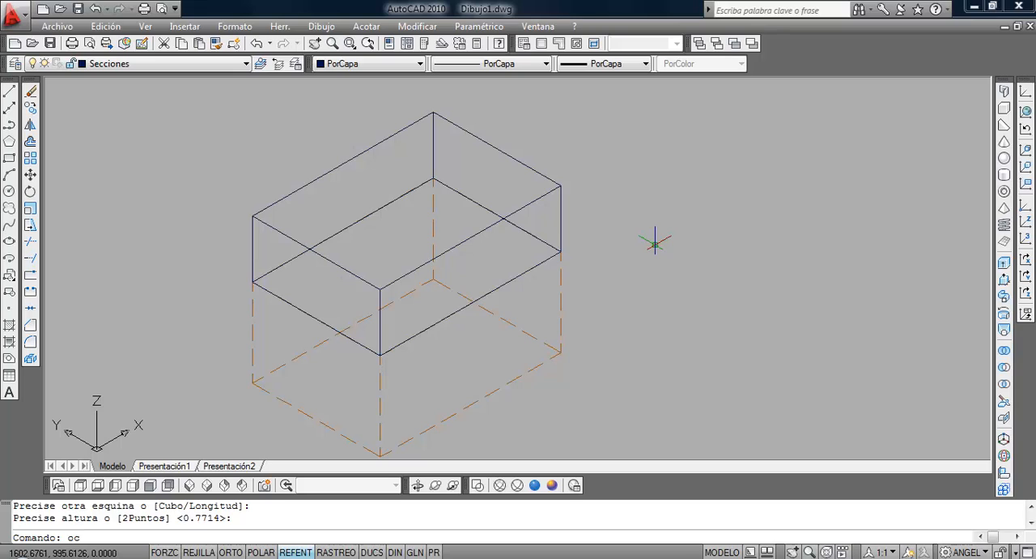
pyautogui.press('Return')
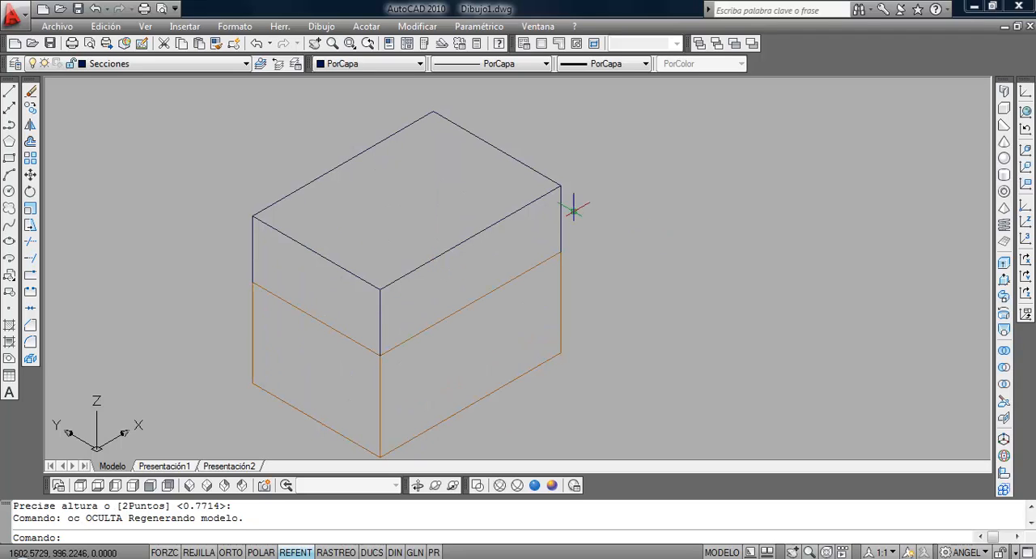
# With layer 0 made current, turn off the Secciones layer and regenerate the drawing.
pyautogui.click(162, 63)
pyautogui.click(159, 82)
pyautogui.click(153, 63)
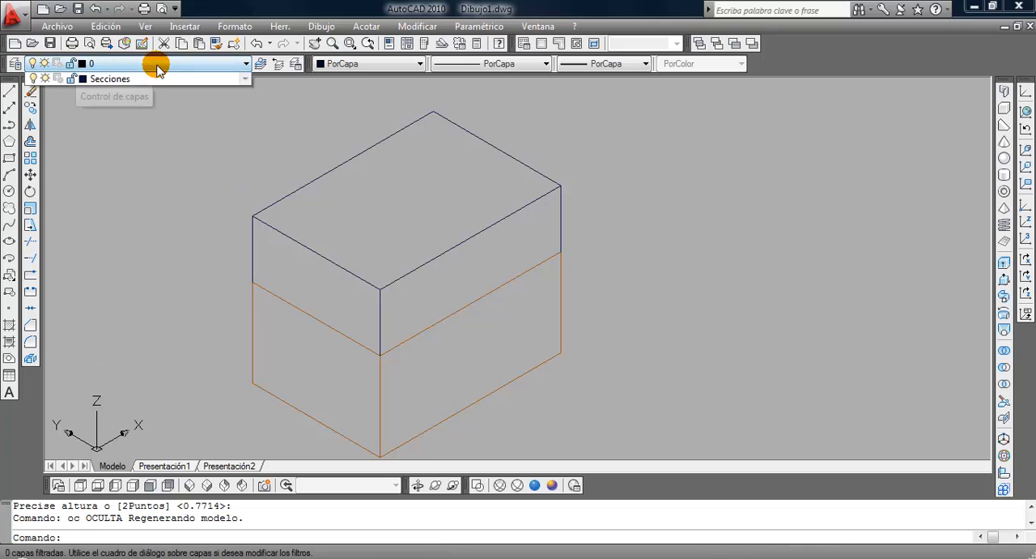
pyautogui.click(34, 115)
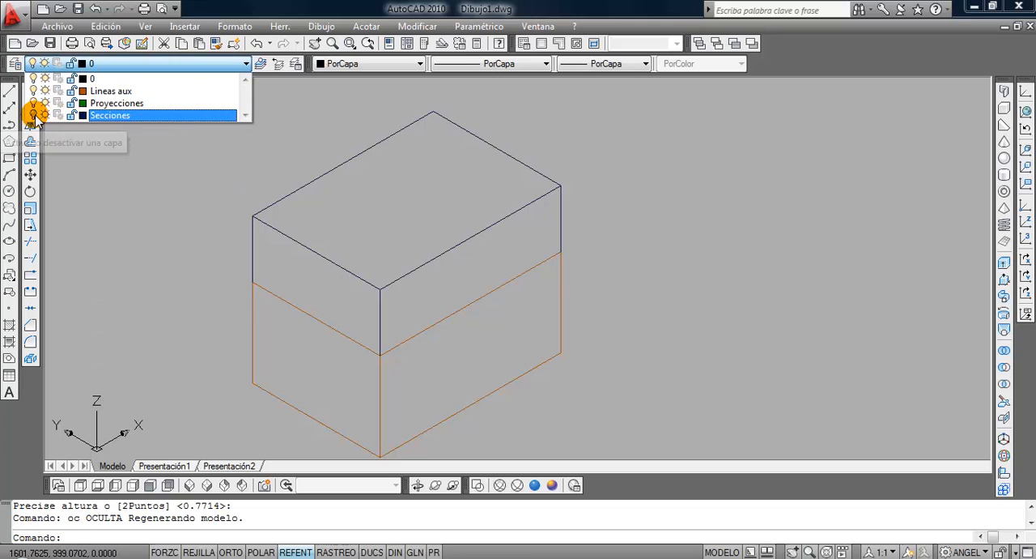
pyautogui.click(132, 204)
pyautogui.write('rg')
pyautogui.press('Return')
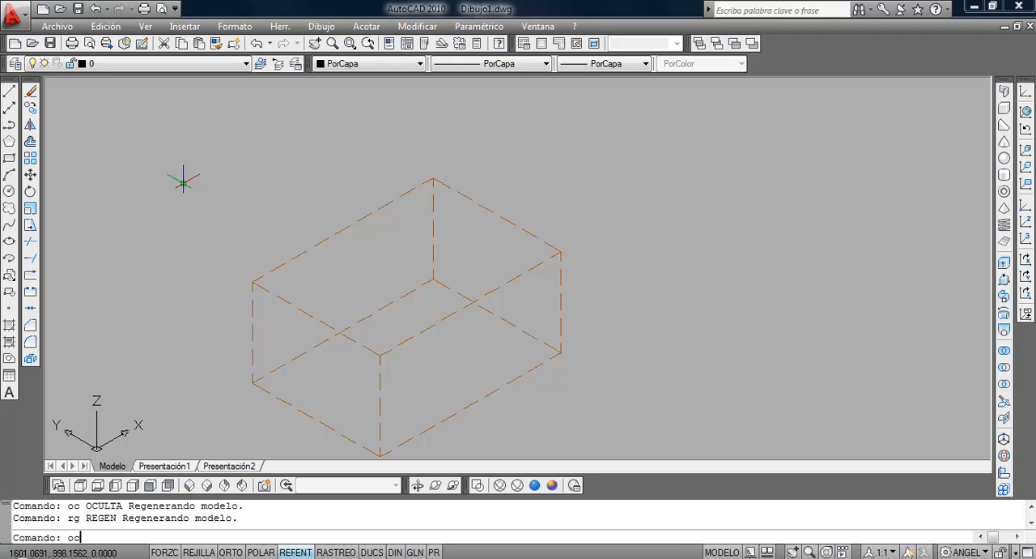
# Display the model with hidden lines removed while the Secciones layer is turned off.
pyautogui.write('oc')
pyautogui.press('Return')
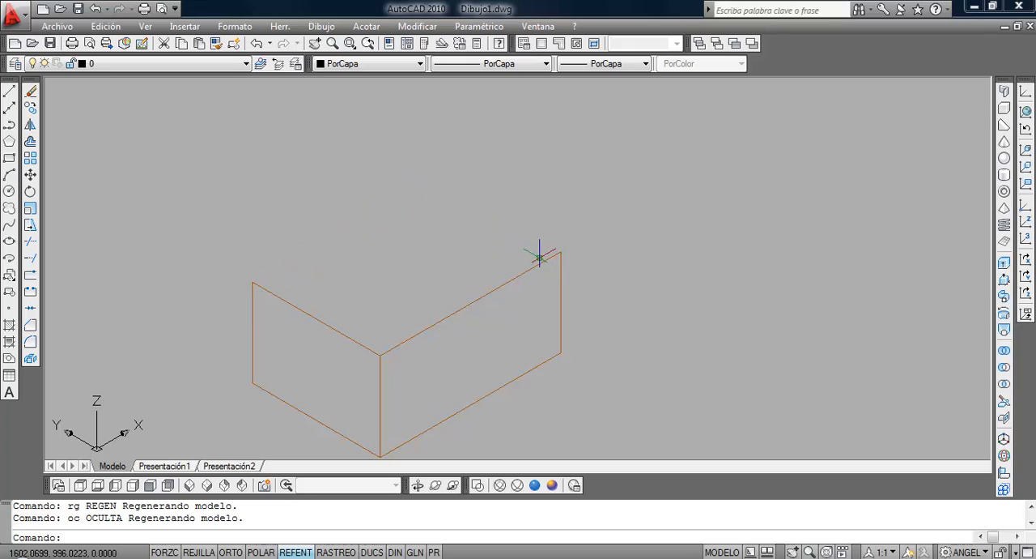
# Switch the Secciones layer from off to frozen, regenerate the drawing and display the model with hidden lines removed.
pyautogui.click(116, 63)
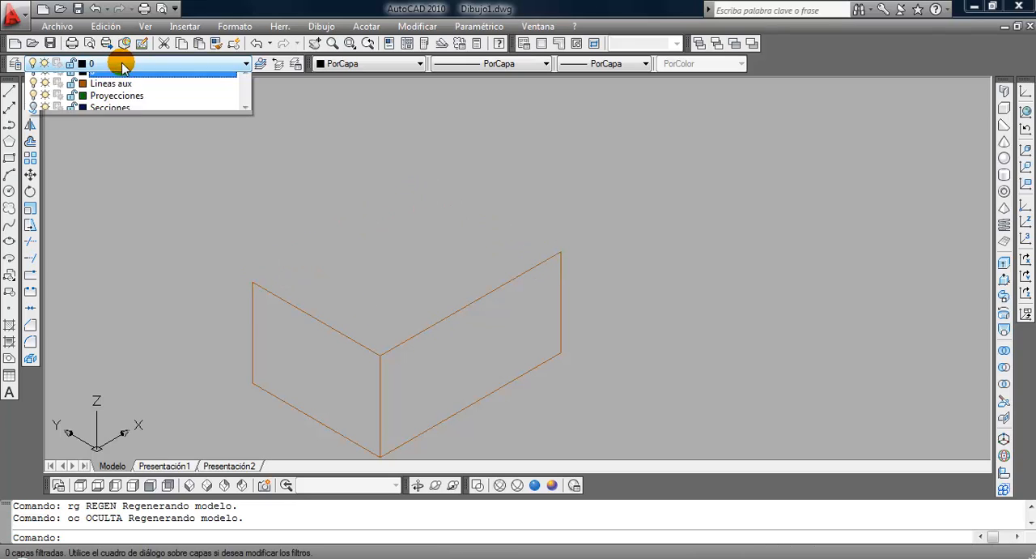
pyautogui.click(46, 118)
pyautogui.click(104, 214)
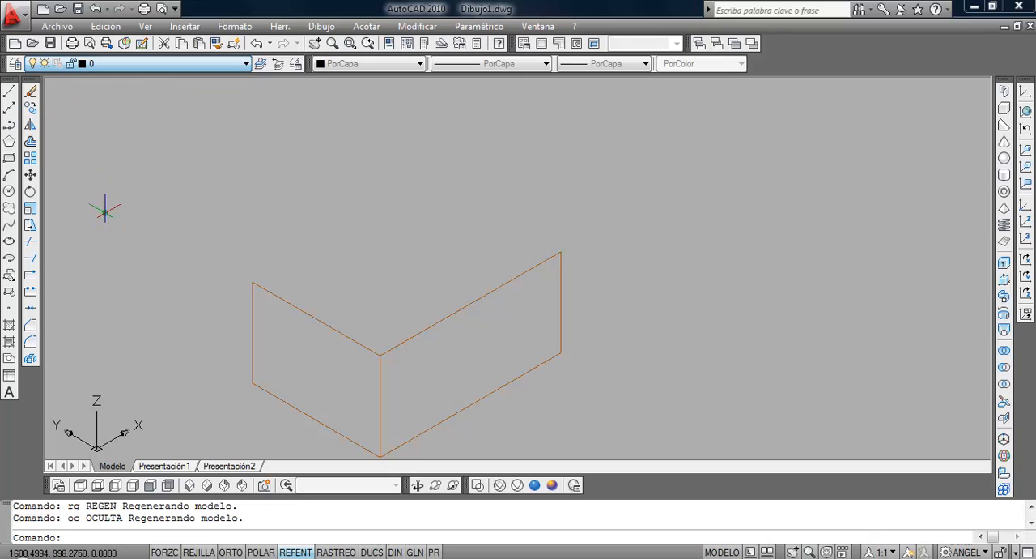
pyautogui.write('rg')
pyautogui.press('Return')
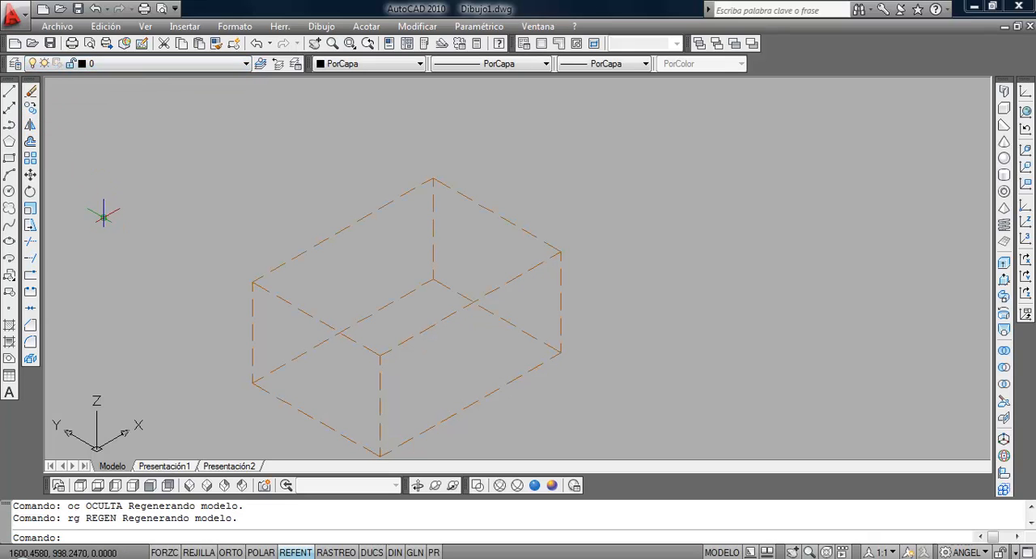
pyautogui.click(168, 70)
pyautogui.click(280, 250)
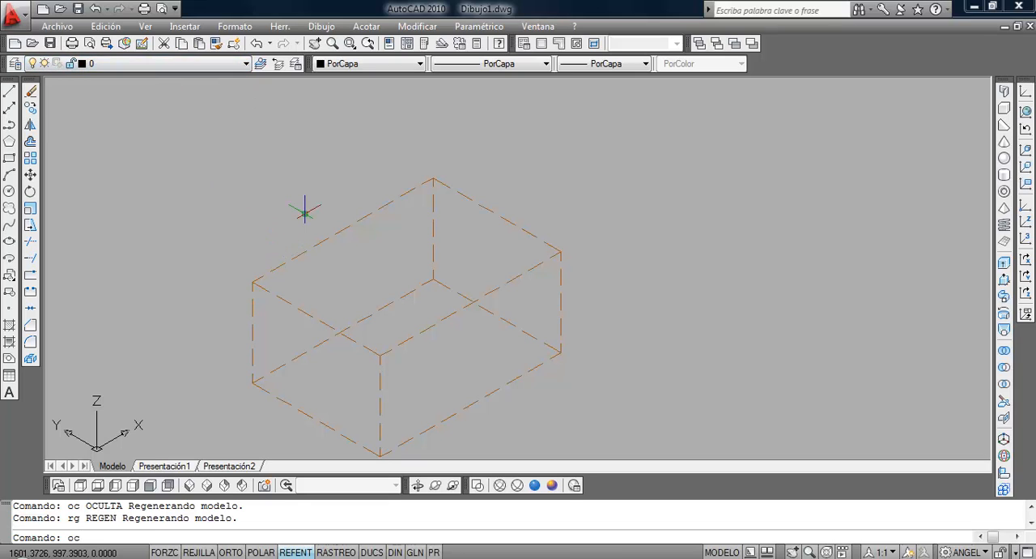
pyautogui.press('Return')
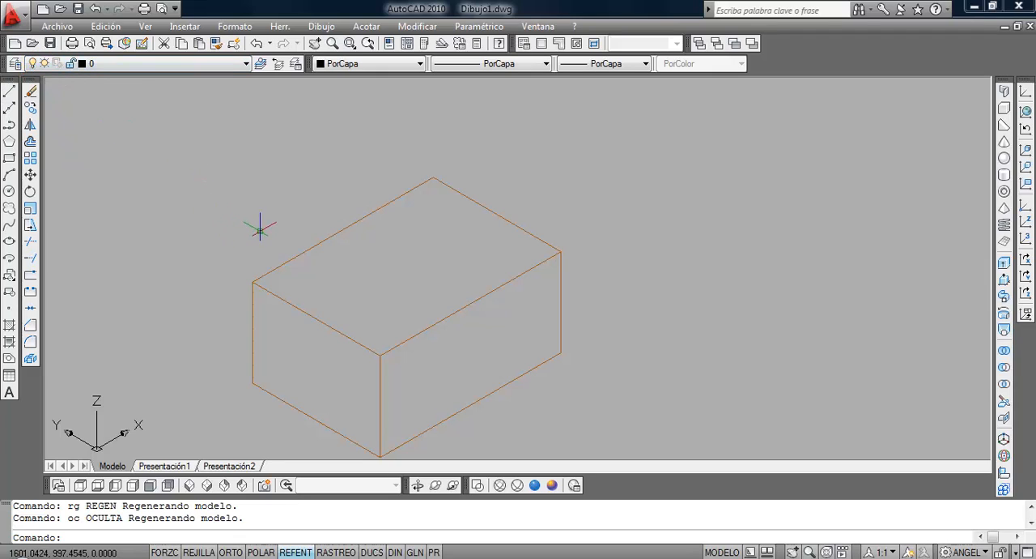
# Thaw the Secciones layer and erase both boxes.
pyautogui.click(135, 63)
pyautogui.click(45, 115)
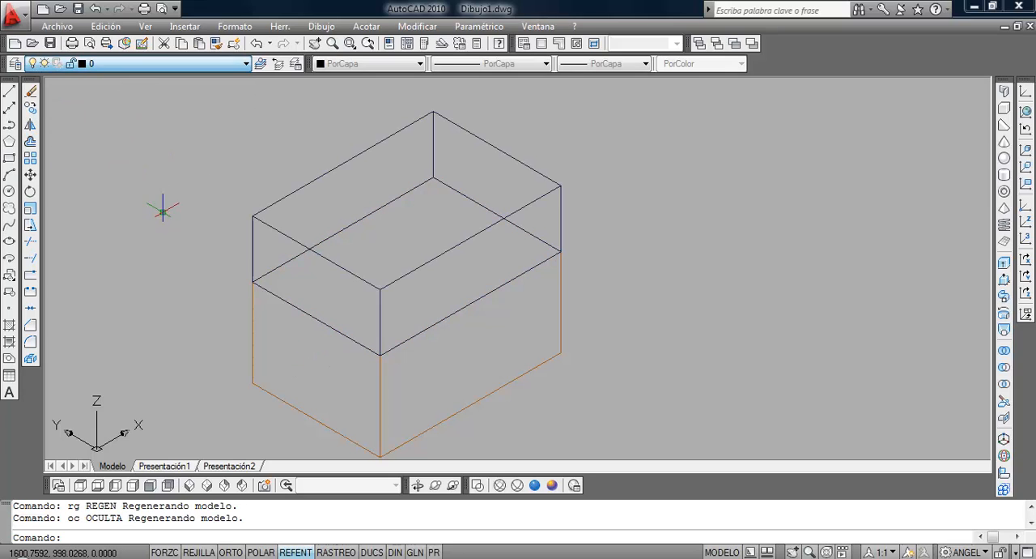
pyautogui.click(594, 310)
pyautogui.click(520, 245)
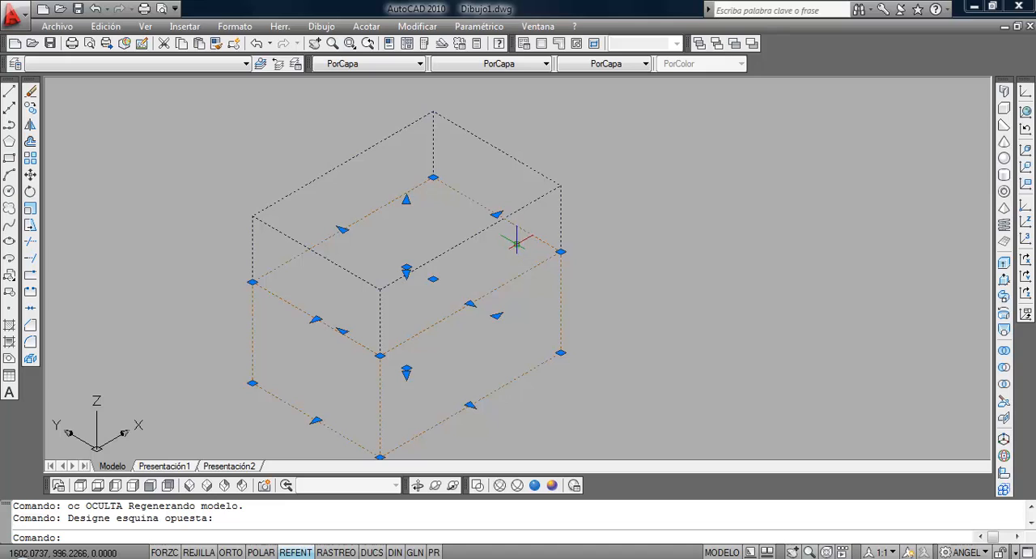
pyautogui.press('Delete')
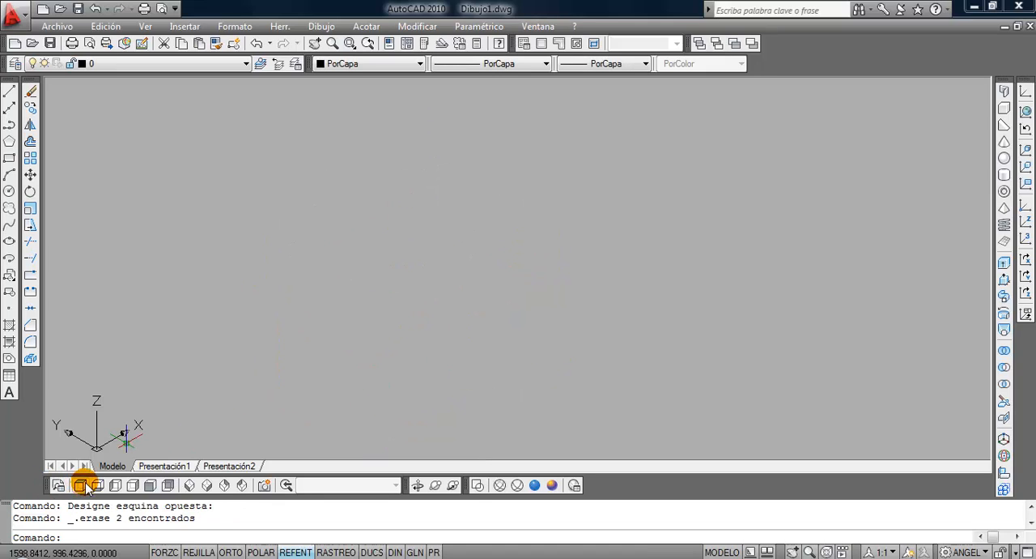
# In the top view, lock the Secciones layer and make it the current layer.
pyautogui.click(55, 486)
pyautogui.scroll(2, 446, 266)
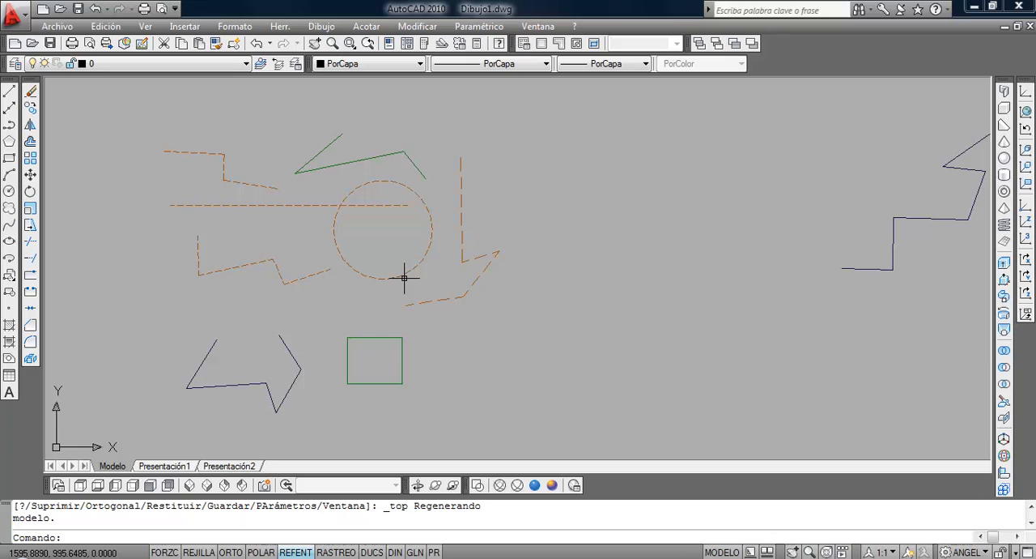
pyautogui.click(89, 63)
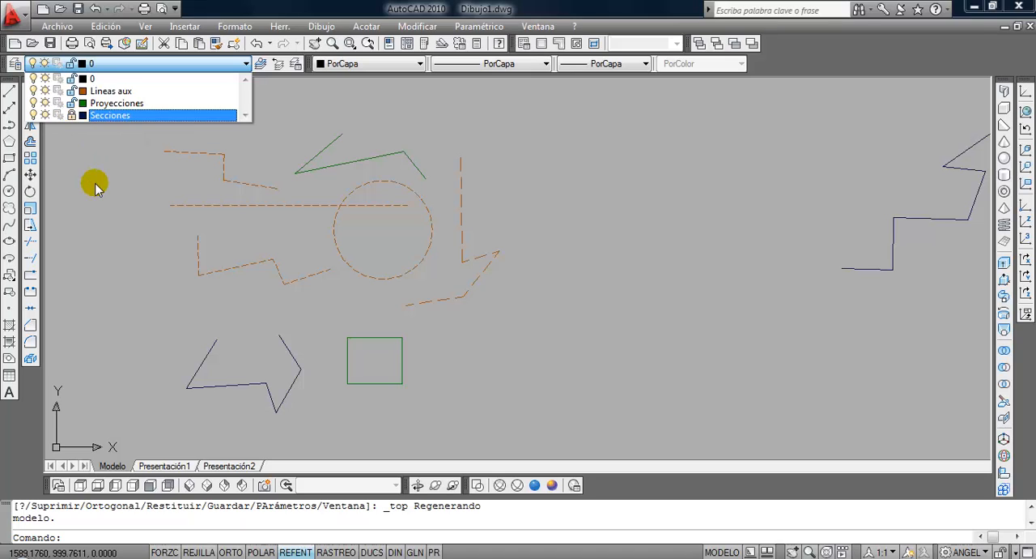
pyautogui.click(111, 208)
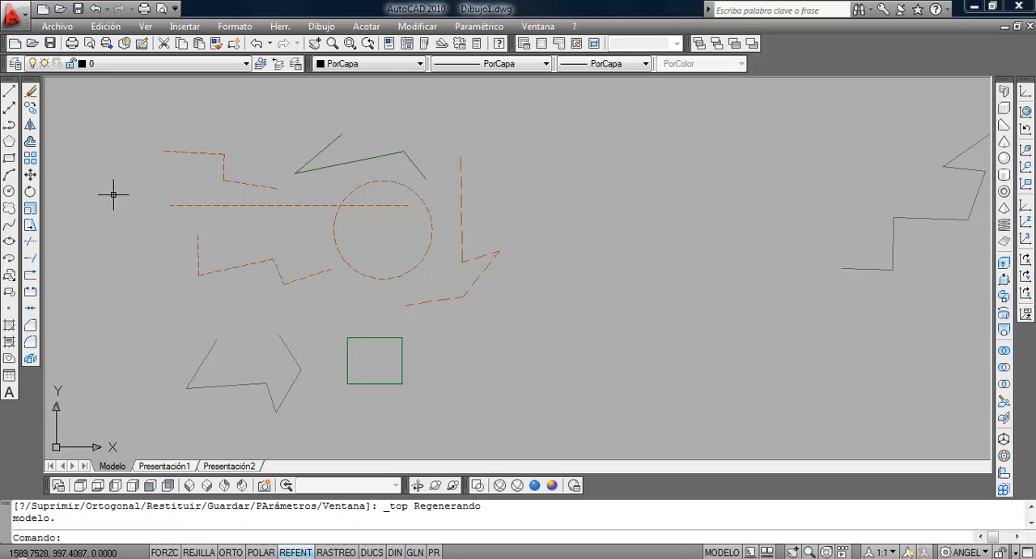
pyautogui.click(115, 64)
pyautogui.click(112, 115)
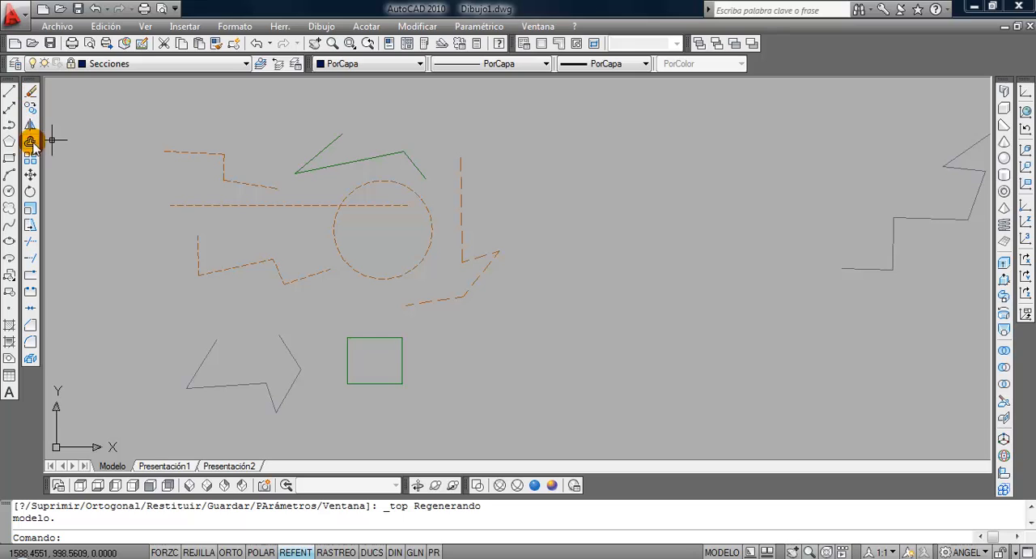
# Try to erase the open zigzag lines on the locked Secciones layer, beside the green rectangle.
pyautogui.click(30, 94)
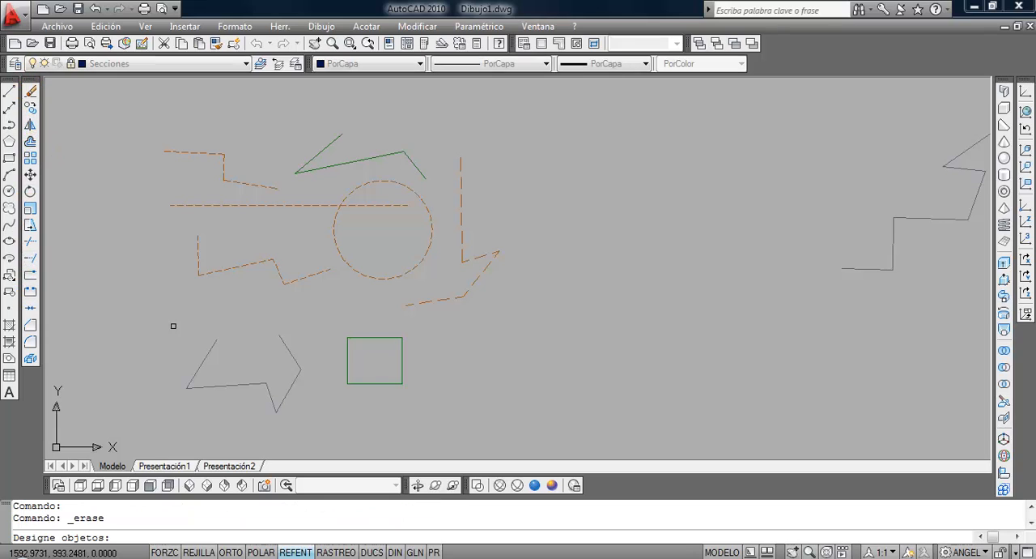
pyautogui.click(278, 398)
pyautogui.click(162, 340)
pyautogui.click(238, 356)
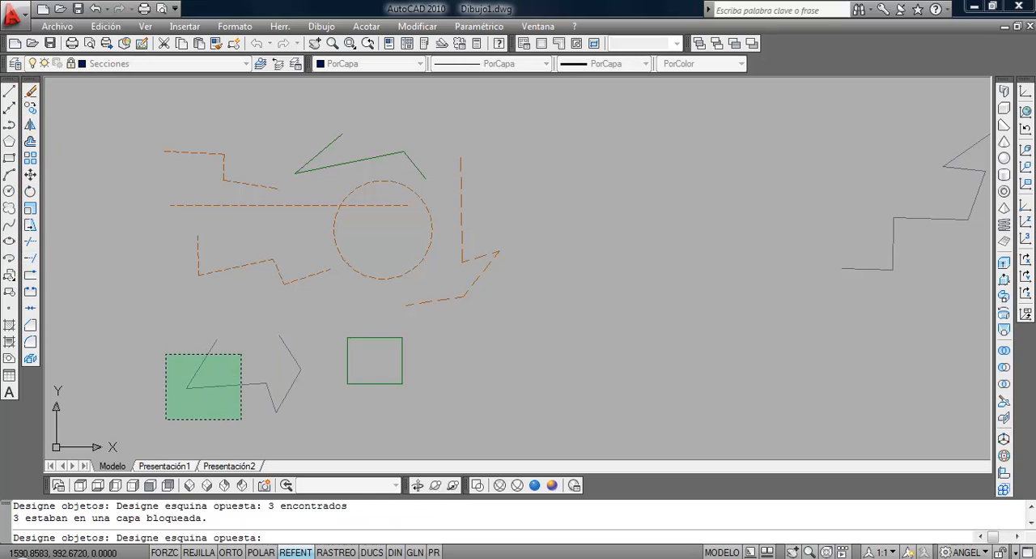
pyautogui.click(162, 439)
pyautogui.press('Return')
# Try to copy two of the zigzag's lines on the locked Secciones layer, and cancel the command.
pyautogui.click(197, 409)
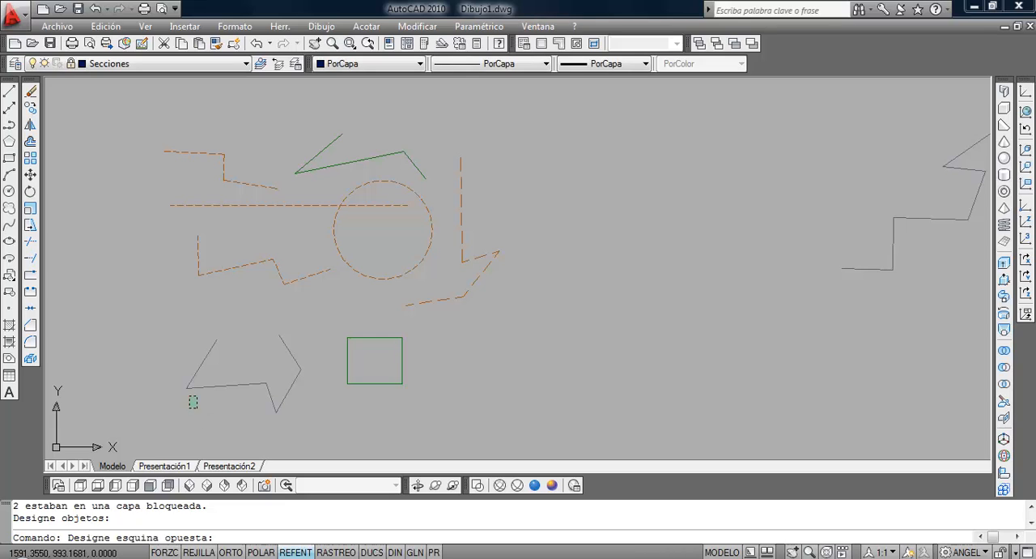
pyautogui.click(161, 362)
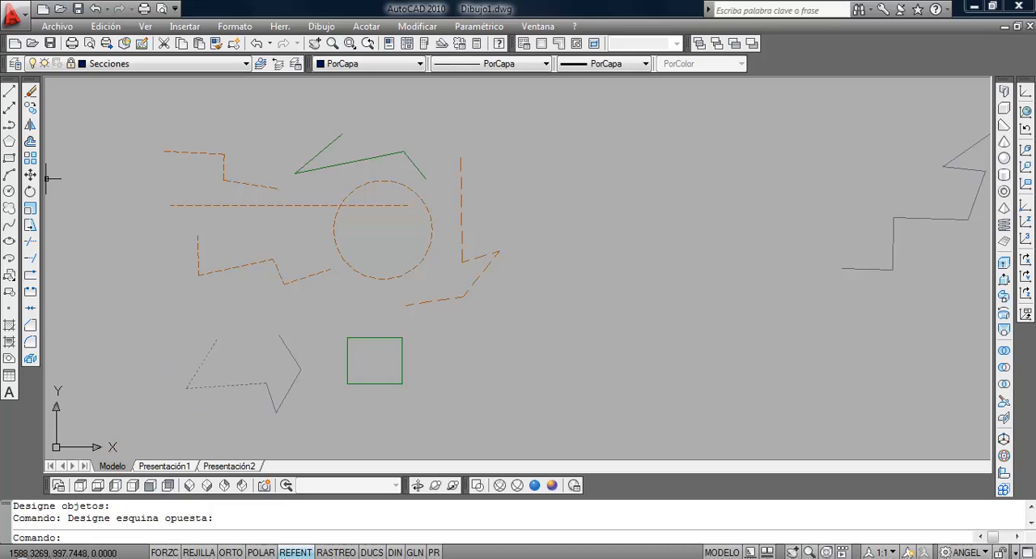
pyautogui.click(30, 108)
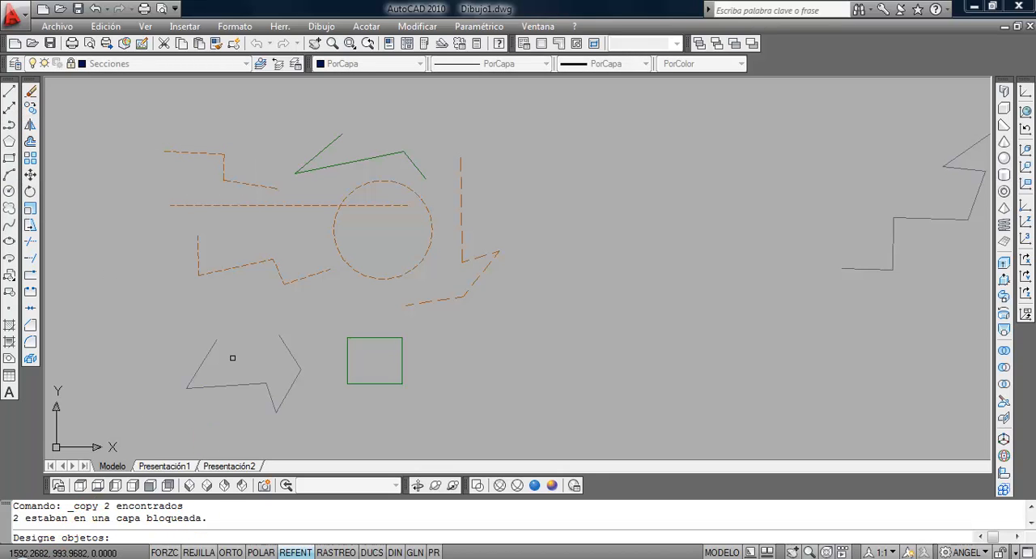
pyautogui.press('Escape')
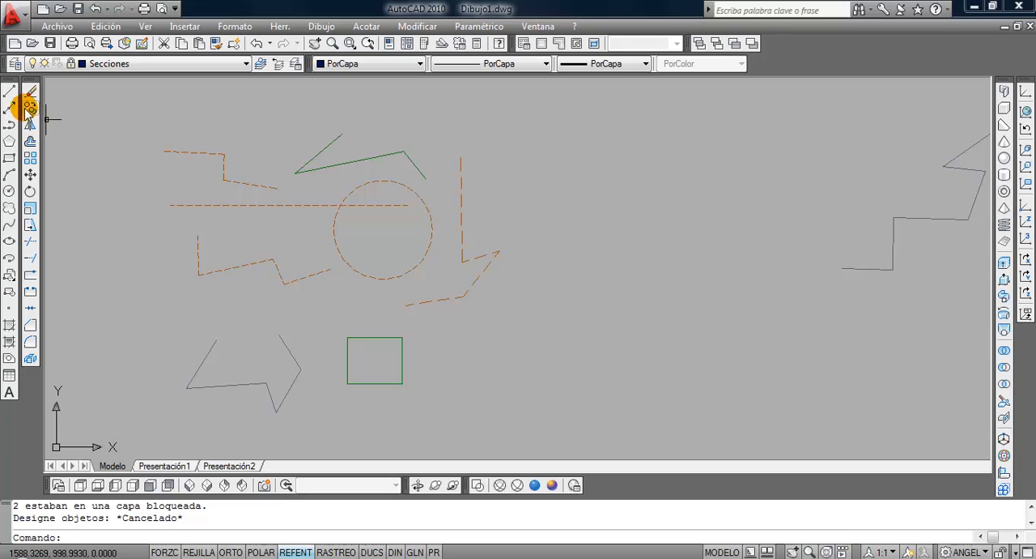
# Draw a closed, irregular seven-sided outline with lines on the locked Secciones layer, just beside the open zigzag.
pyautogui.click(9, 91)
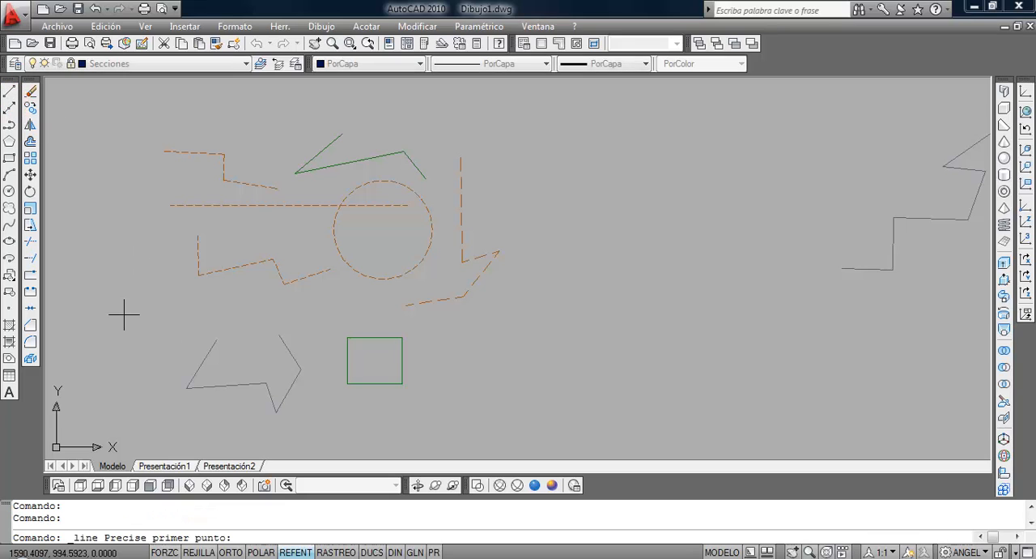
pyautogui.click(124, 394)
pyautogui.click(165, 407)
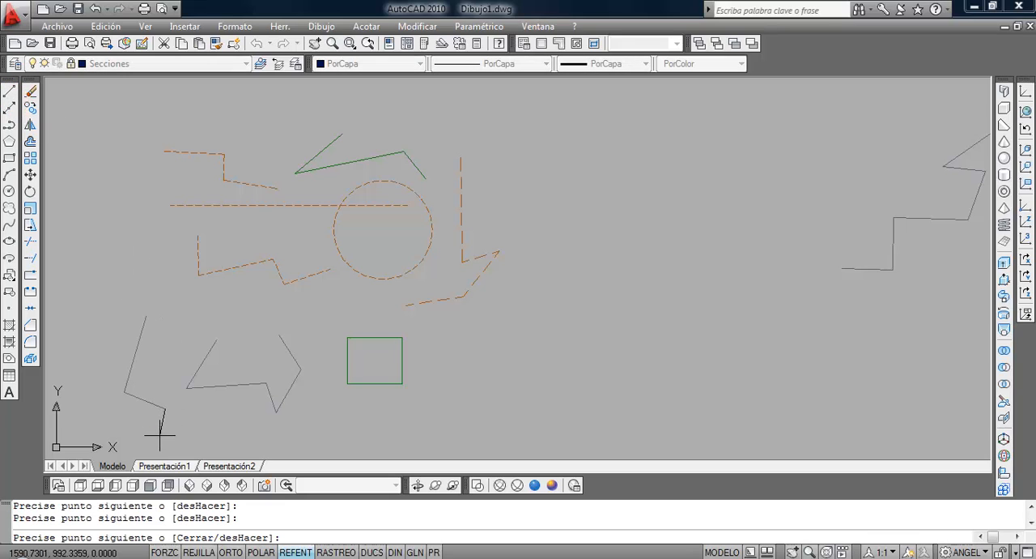
pyautogui.click(160, 434)
pyautogui.click(218, 432)
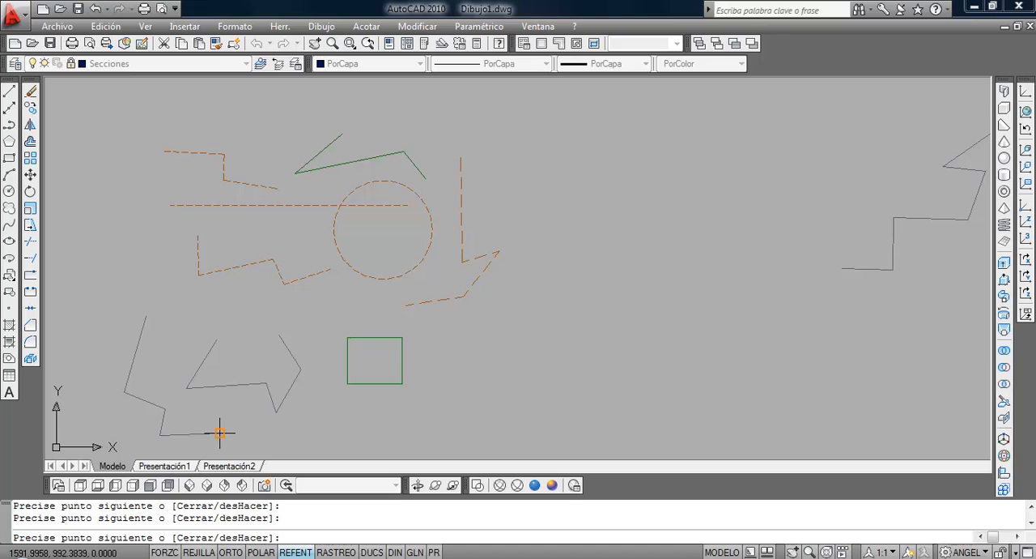
pyautogui.click(170, 379)
pyautogui.click(182, 348)
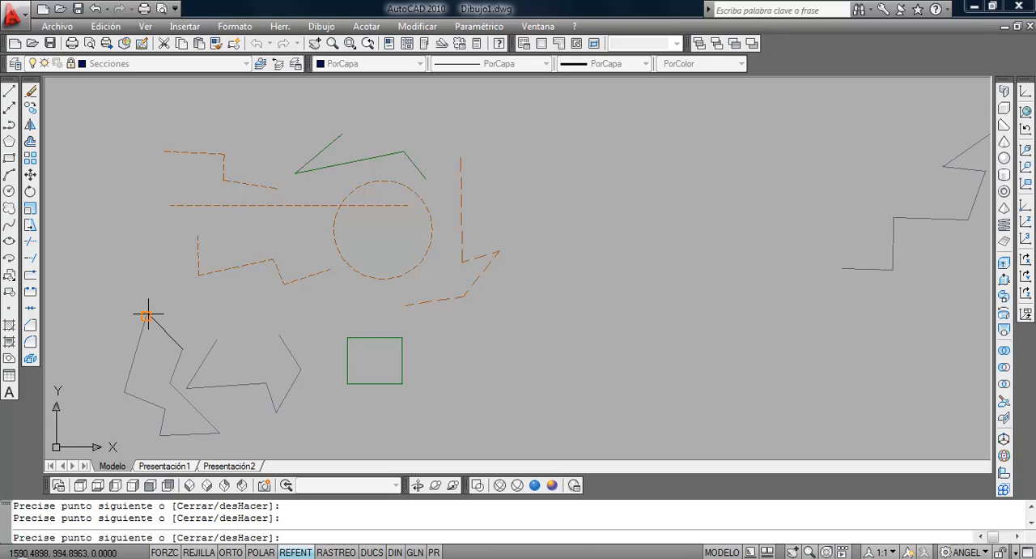
pyautogui.click(145, 316)
pyautogui.press('Return')
# Try to move the new closed outline on the locked Secciones layer.
pyautogui.click(177, 326)
pyautogui.click(153, 340)
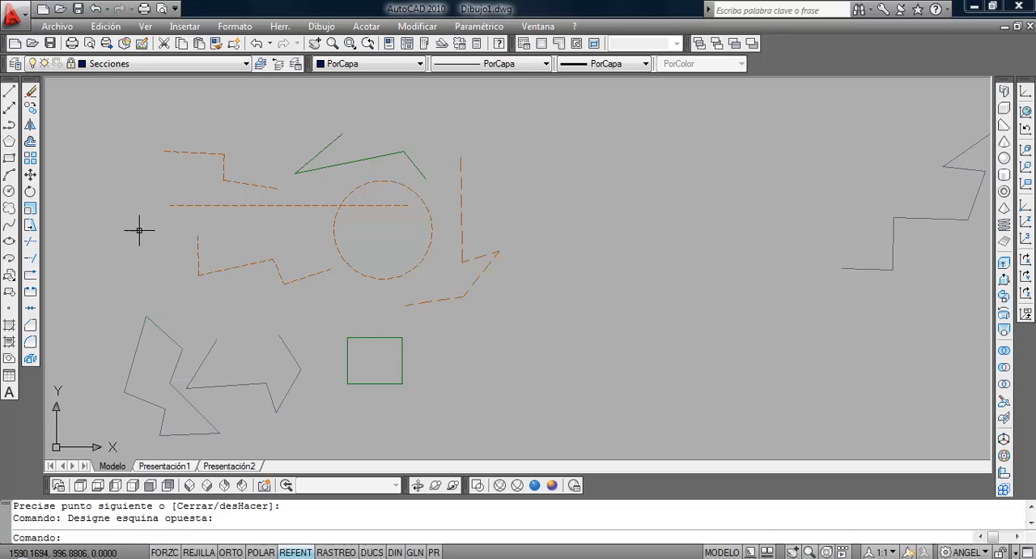
pyautogui.click(30, 174)
pyautogui.click(167, 290)
pyautogui.click(141, 314)
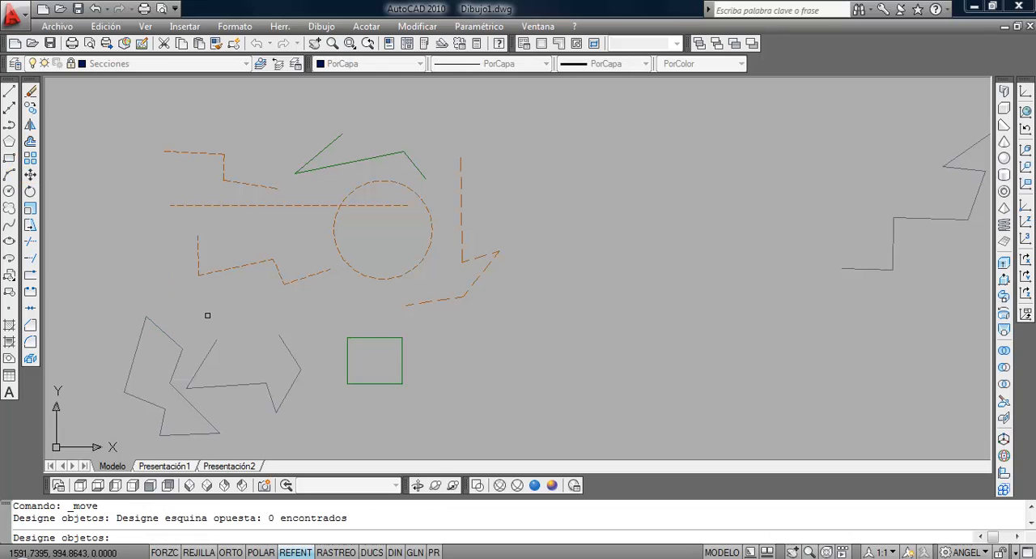
pyautogui.press('Return')
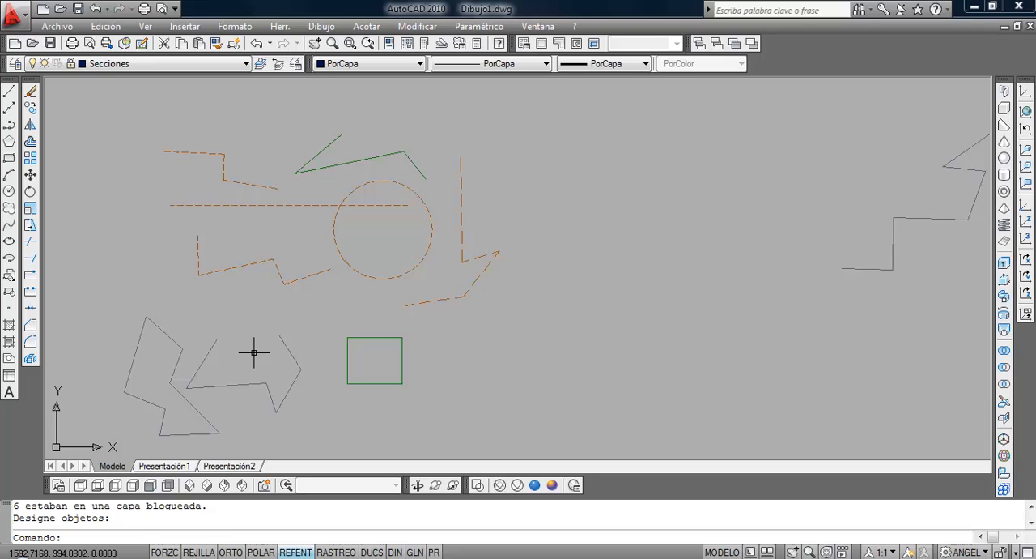
# Unlock the Secciones layer.
pyautogui.click(182, 63)
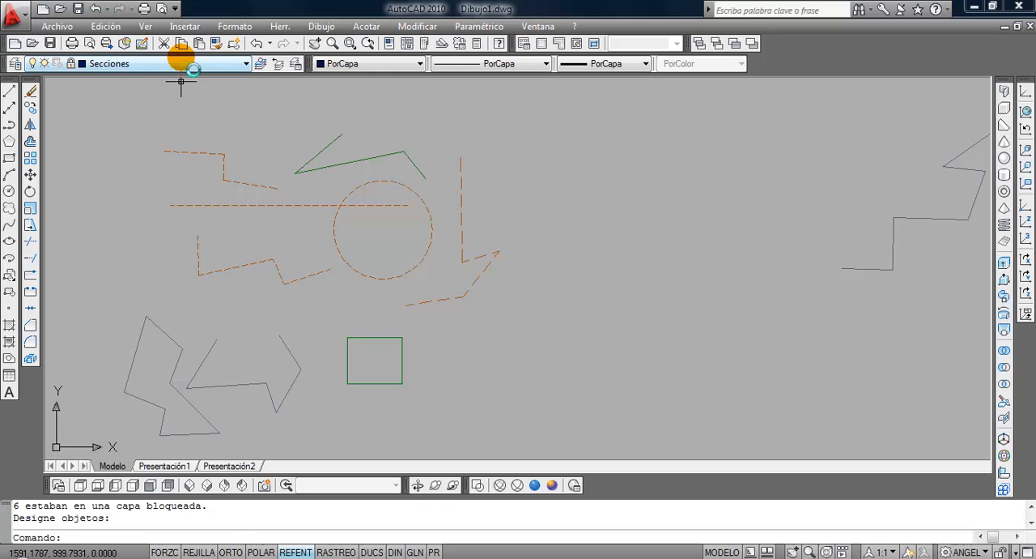
pyautogui.click(80, 115)
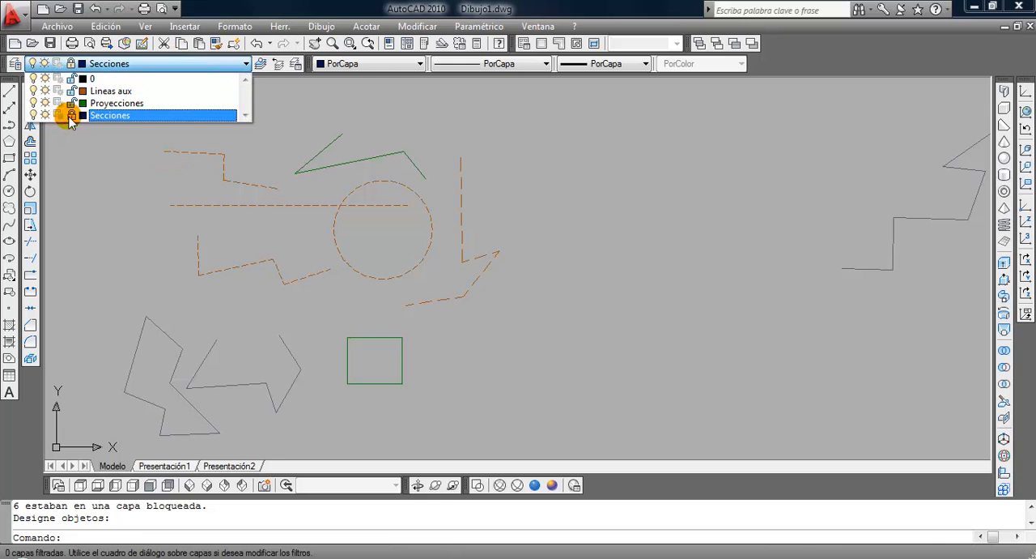
pyautogui.click(96, 193)
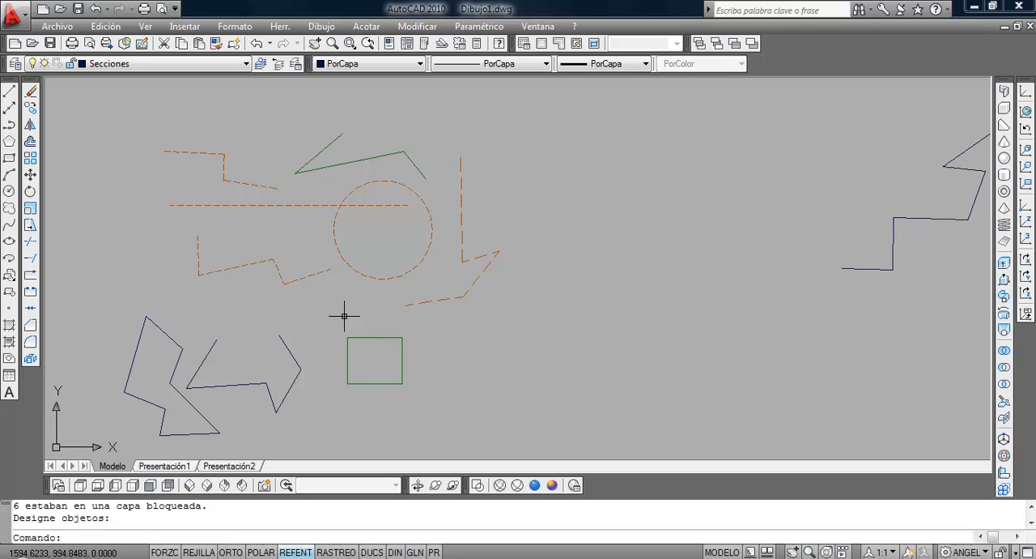
# Reassign the three stepped lines above the long horizontal line from the Lineas aux layer to Proyecciones, and clear the selection.
pyautogui.click(246, 191)
pyautogui.click(224, 157)
pyautogui.click(236, 136)
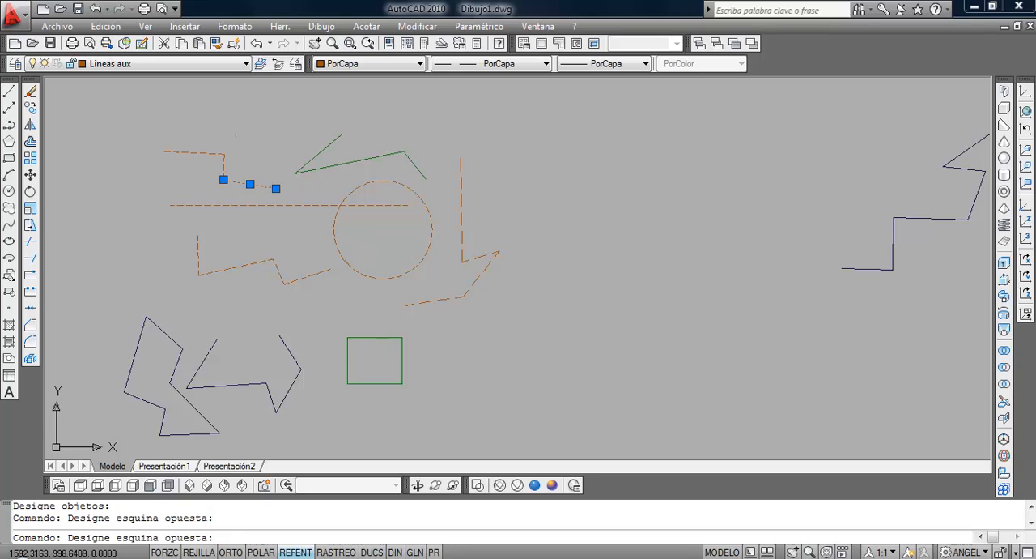
pyautogui.click(195, 178)
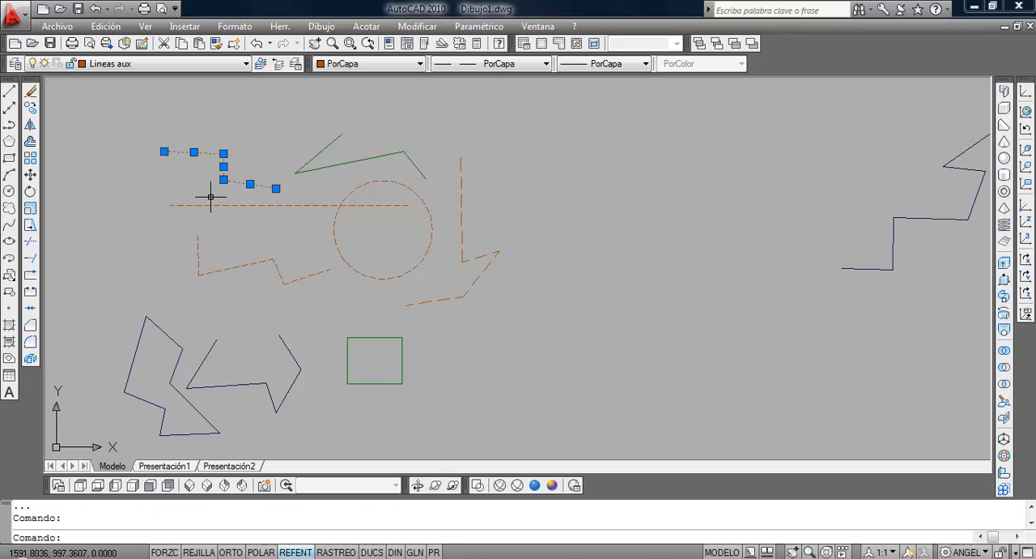
pyautogui.click(249, 136)
pyautogui.click(185, 185)
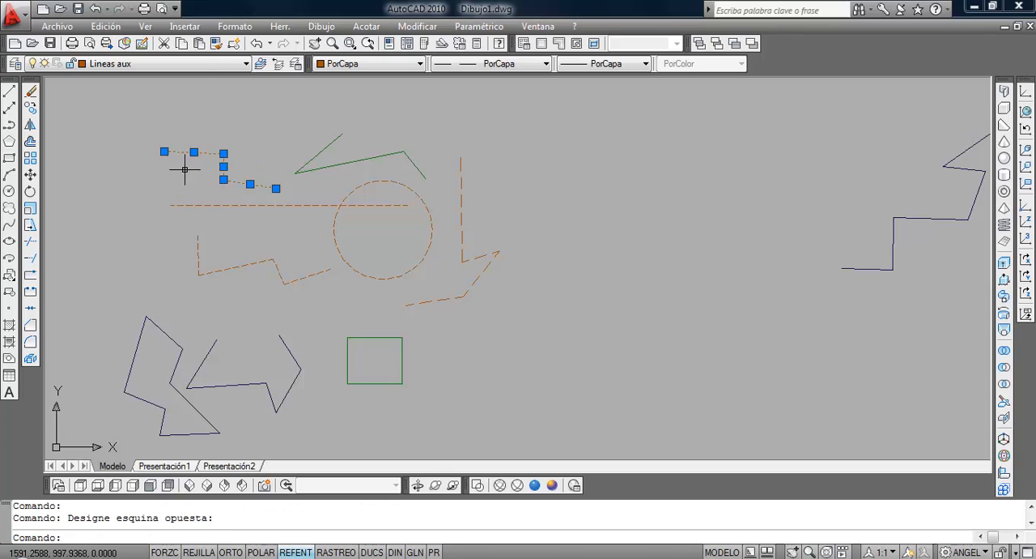
pyautogui.click(198, 68)
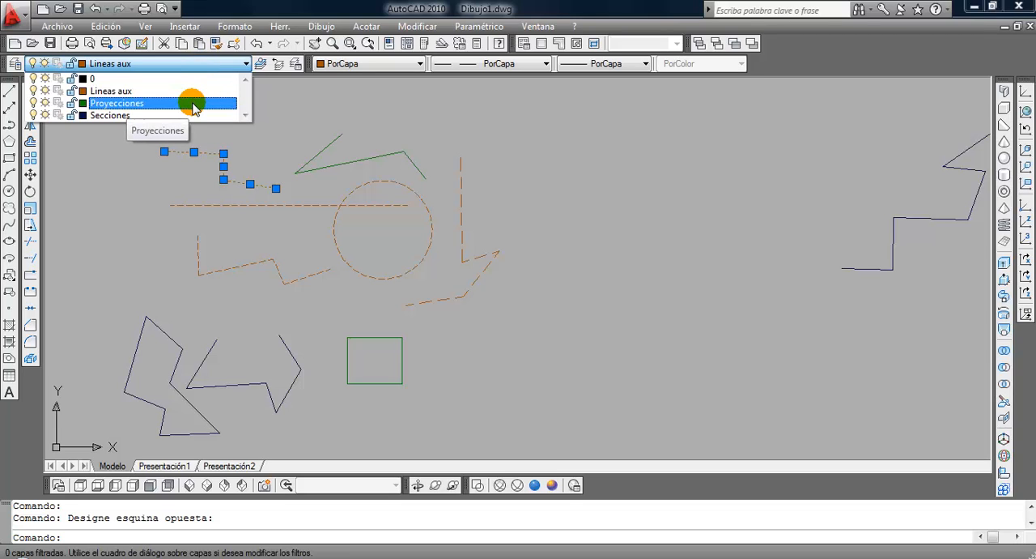
pyautogui.click(194, 104)
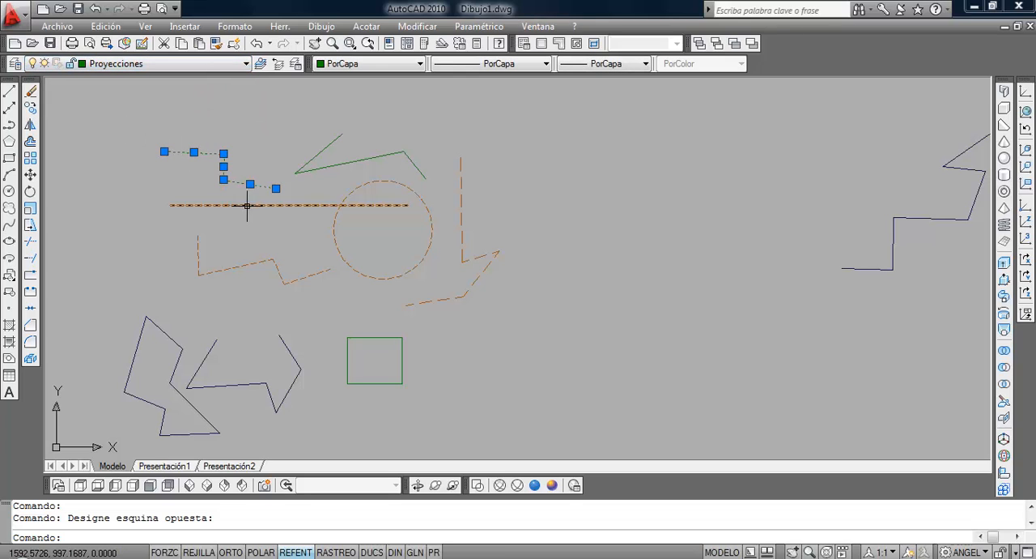
pyautogui.press('Escape')
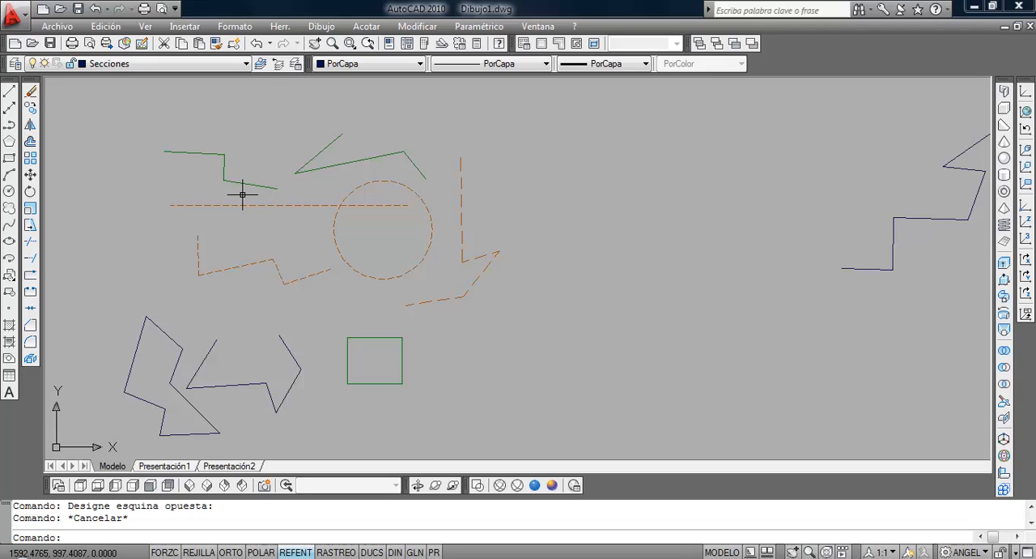
# Check the layer and properties of the three stepped lines above the long horizontal line, and clear the selection.
pyautogui.click(245, 191)
pyautogui.click(185, 132)
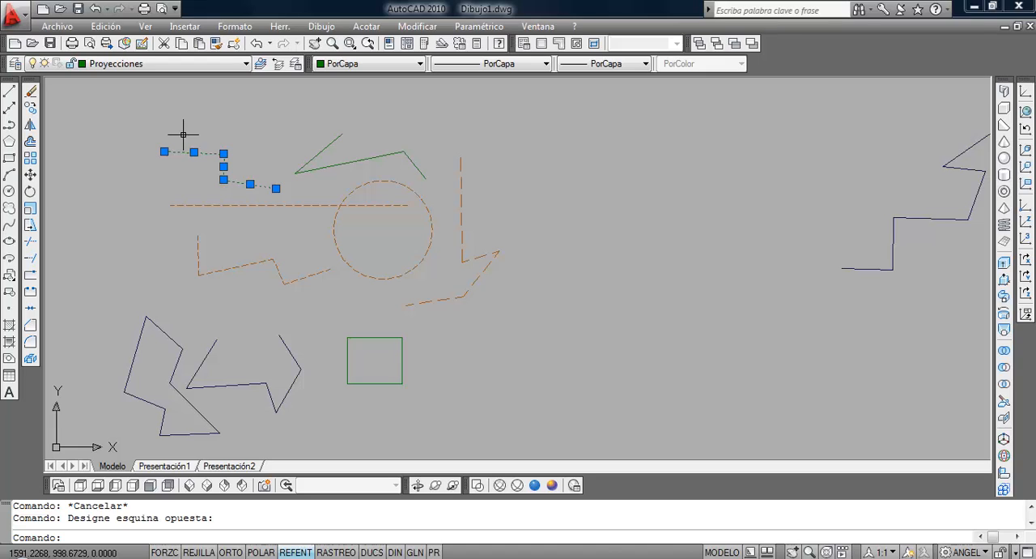
pyautogui.press('Escape')
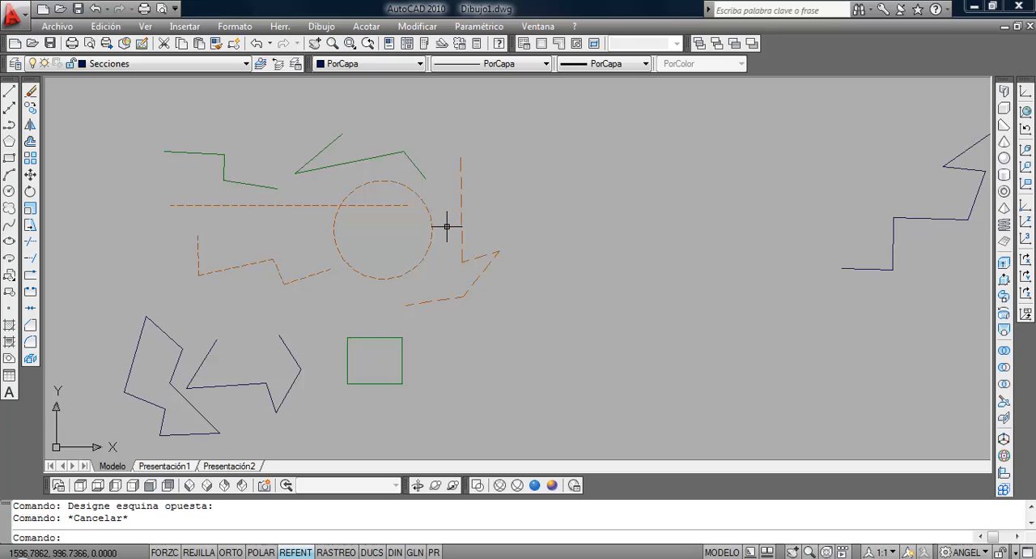
# Override the line type of the isolated six-segment zigzag on the Secciones layer with TRAZOS, and clear the selection.
pyautogui.scroll(-4, 685, 270)
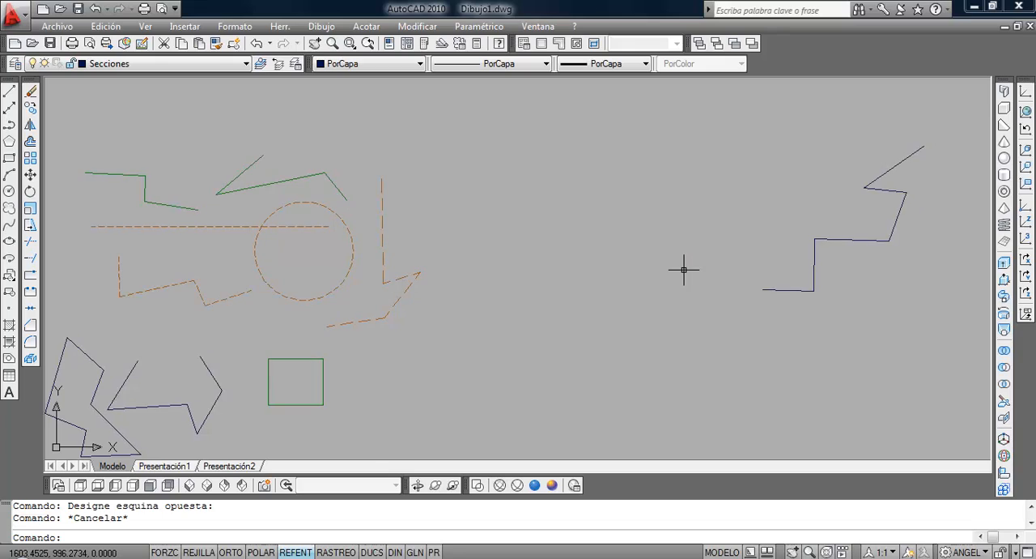
pyautogui.scroll(2, 676, 266)
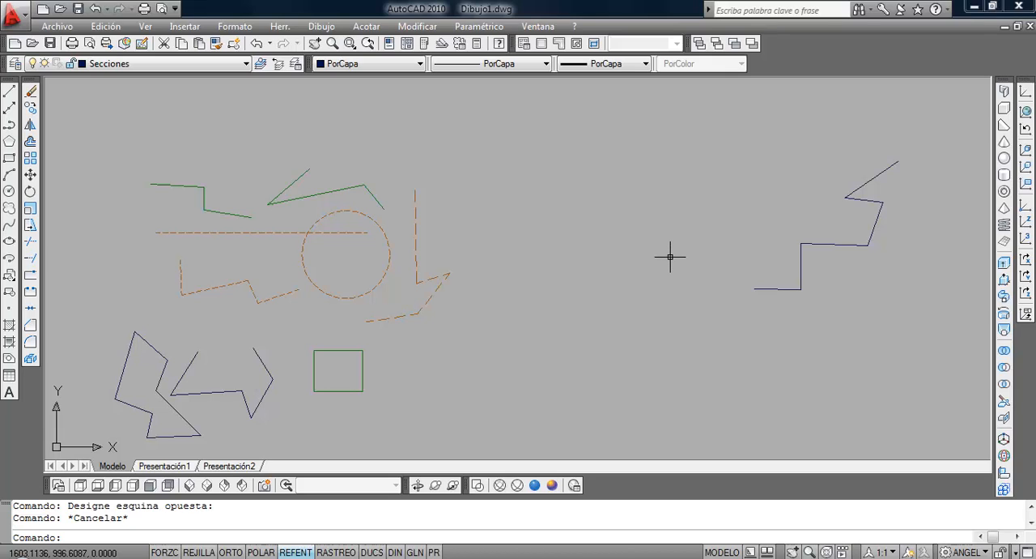
pyautogui.click(895, 160)
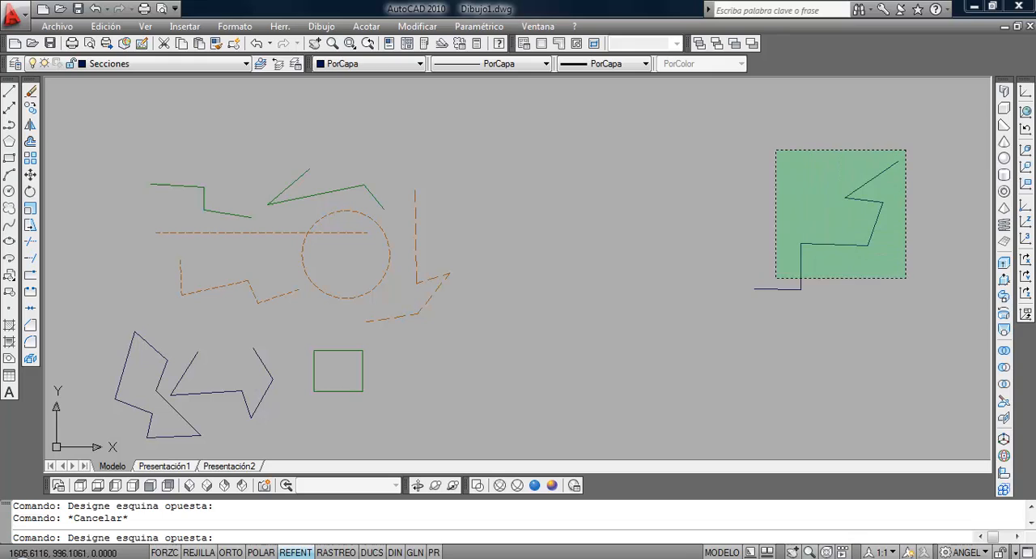
pyautogui.click(716, 310)
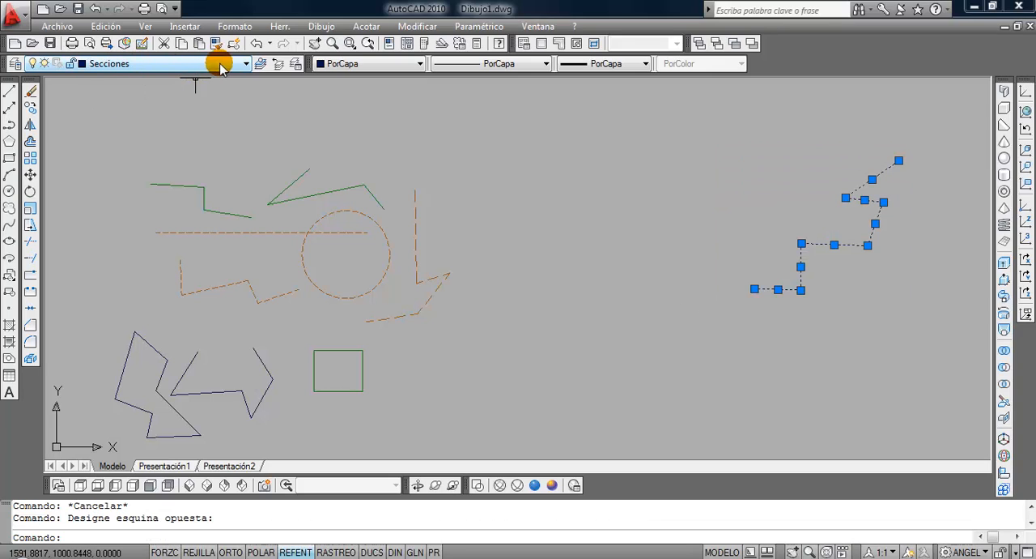
pyautogui.click(531, 69)
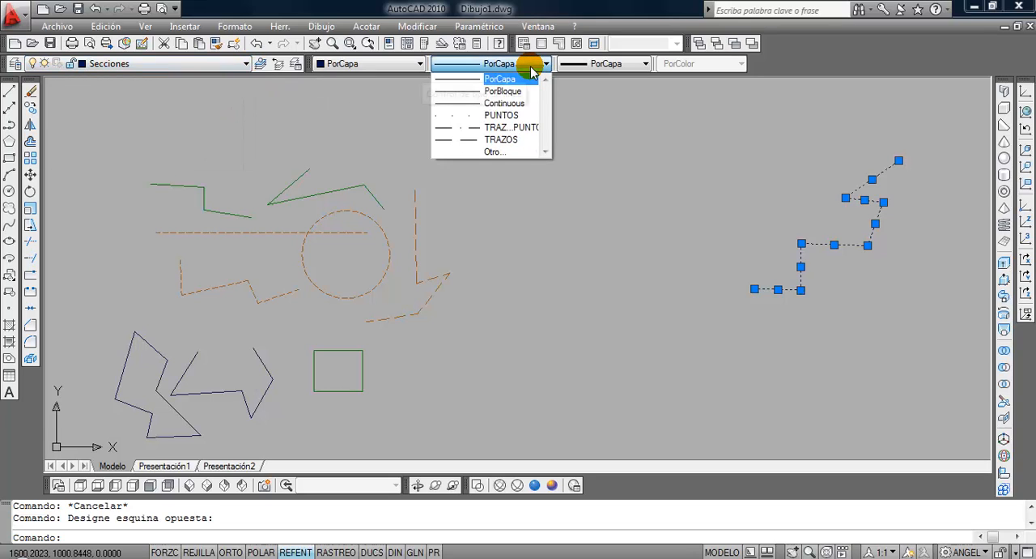
pyautogui.click(516, 137)
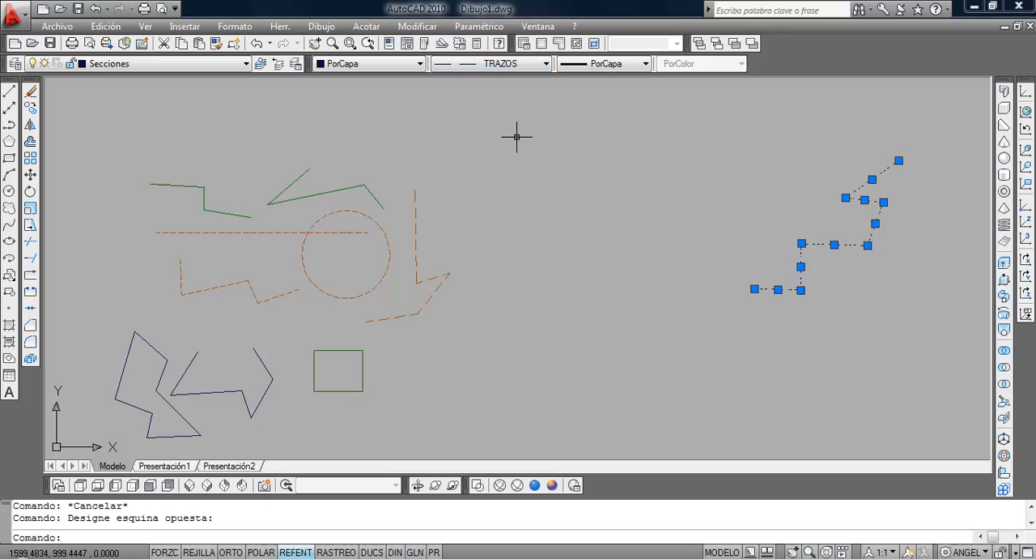
pyautogui.press('Escape')
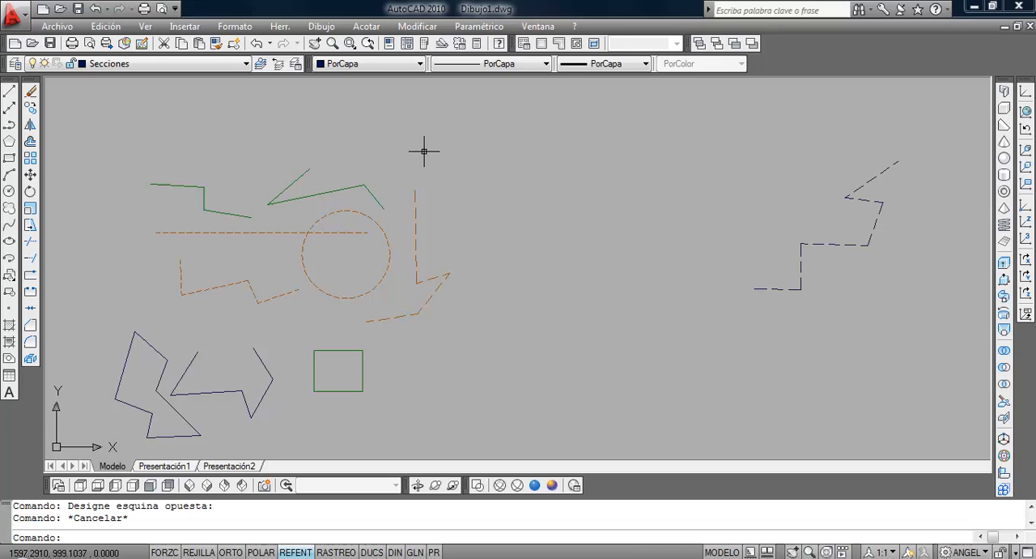
pyautogui.click(365, 65)
pyautogui.click(582, 69)
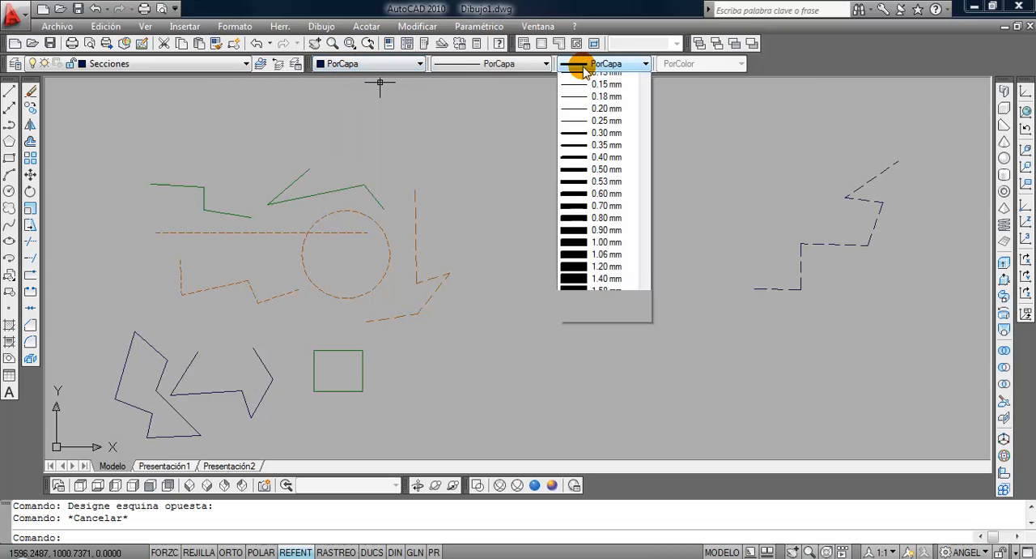
pyautogui.click(576, 75)
pyautogui.middleClick(571, 254)
pyautogui.middleClick(571, 254)
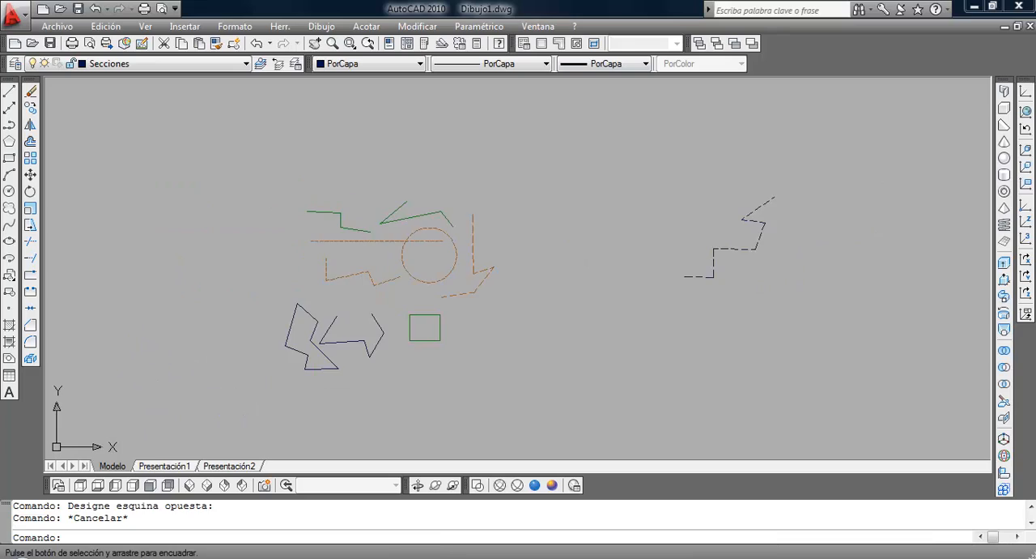